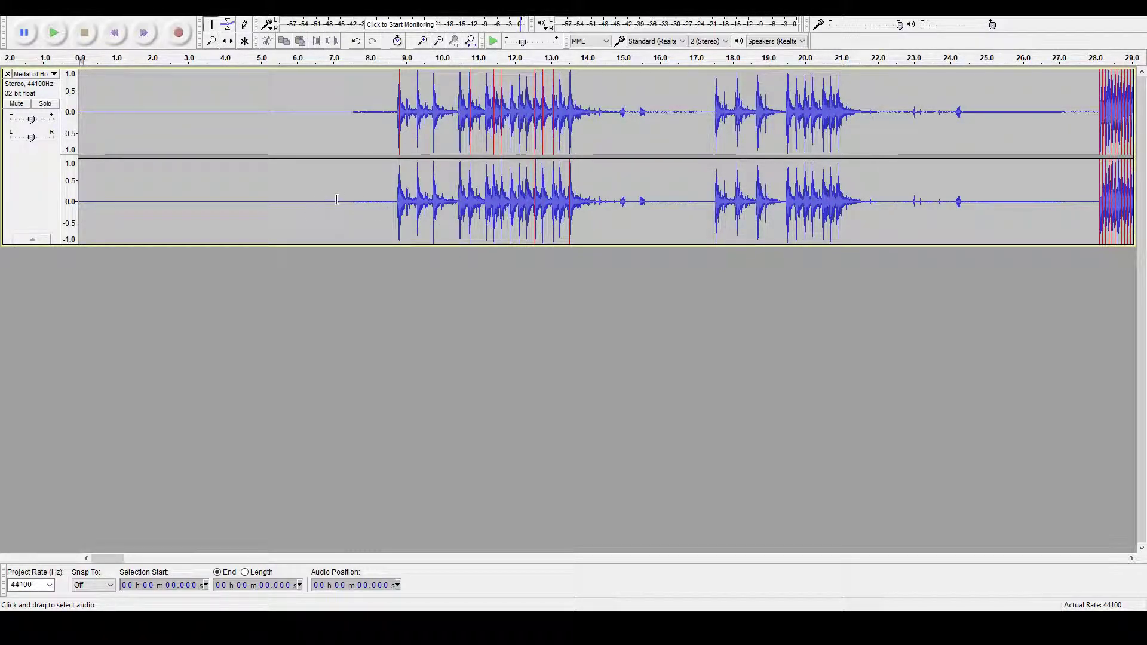
Delete all audio before the automatic weapon burst that starts at about 27.96 s
click(397, 197)
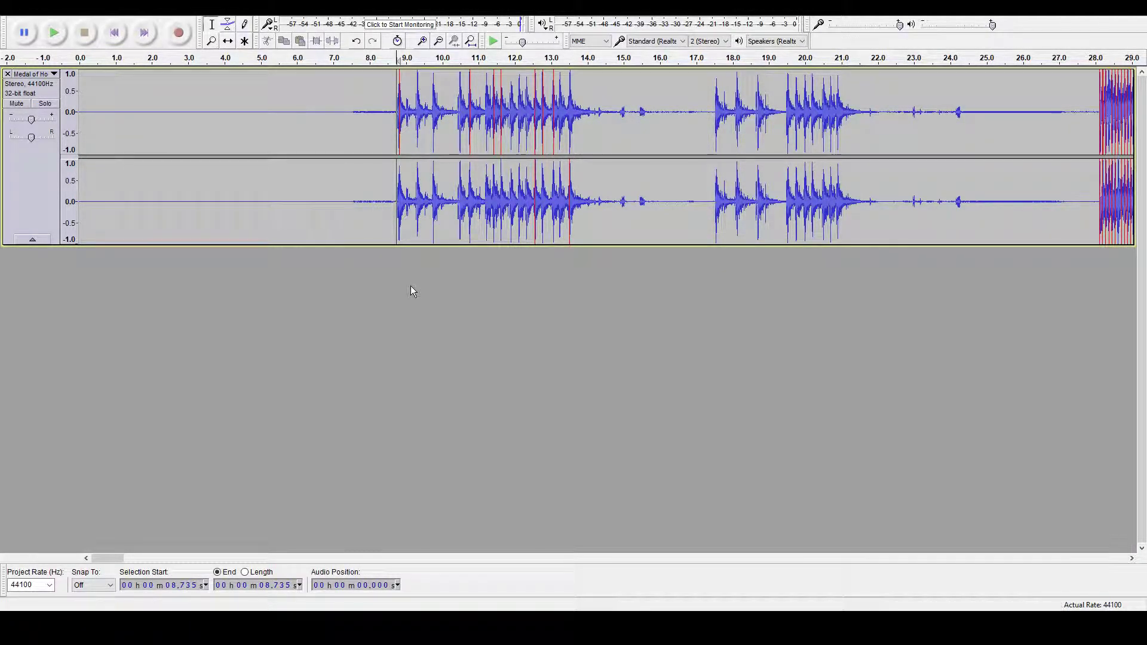
key(ctrl+3)
key(ctrl+3)
click(333, 220)
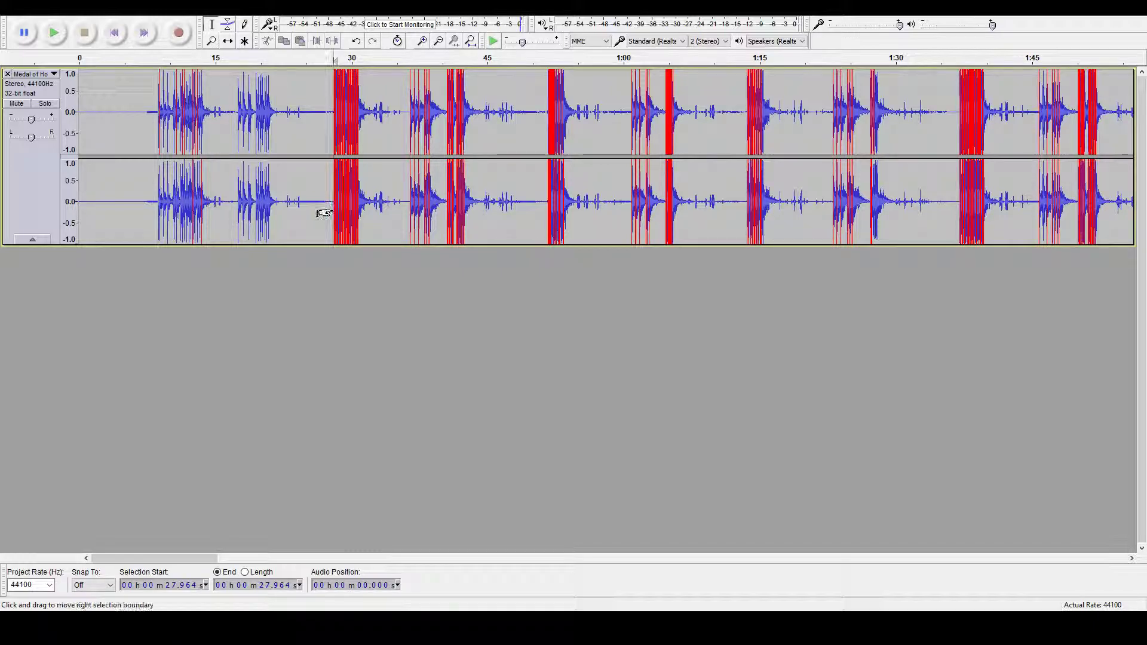
key(shift+Home)
key(Delete)
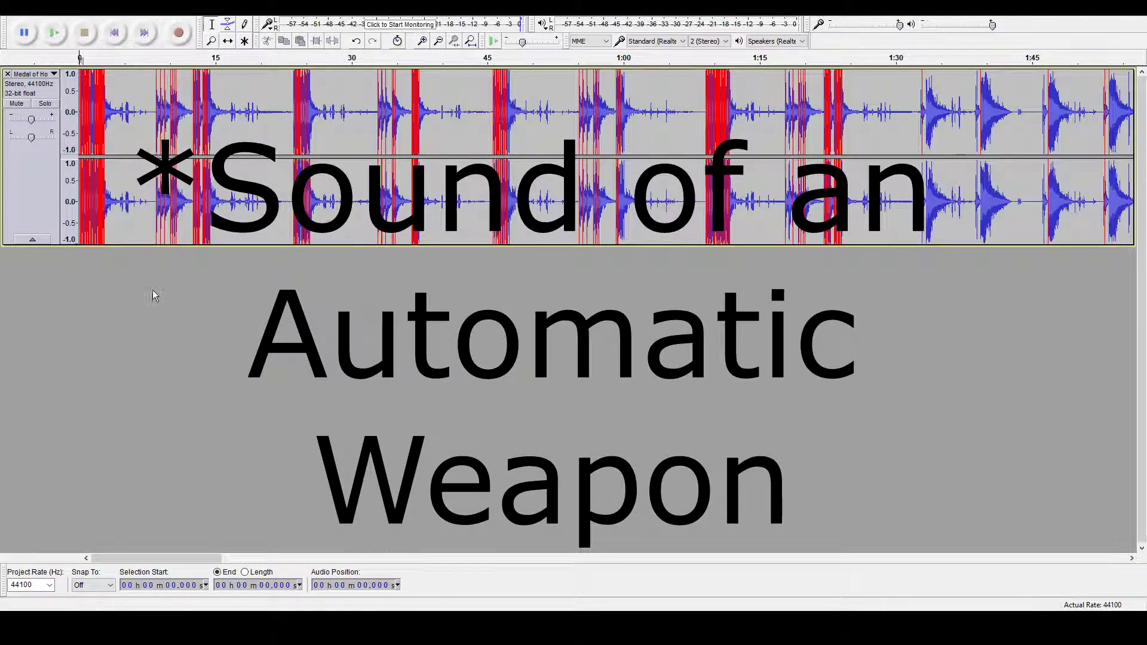
Select the first automatic burst from about 0.08 to 4.72 s and listen to it
ctrl+scroll(15, 282, up, 4)
drag(91, 203, 764, 215)
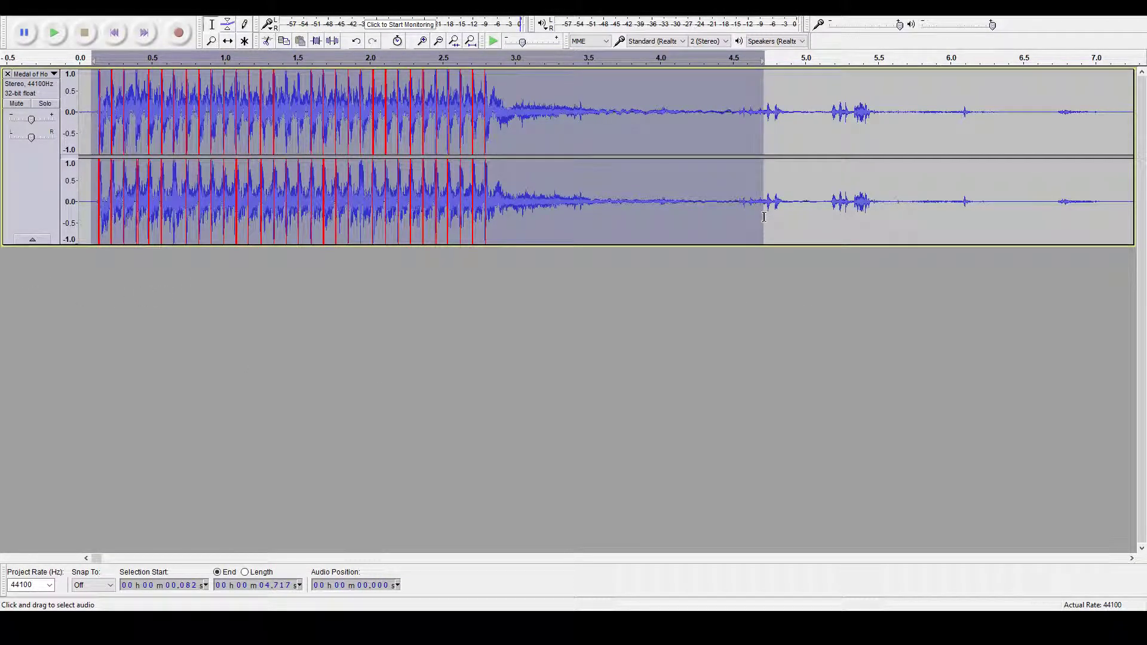
ctrl+scroll(60, 269, down, 2)
ctrl+scroll(16, 267, up, 3)
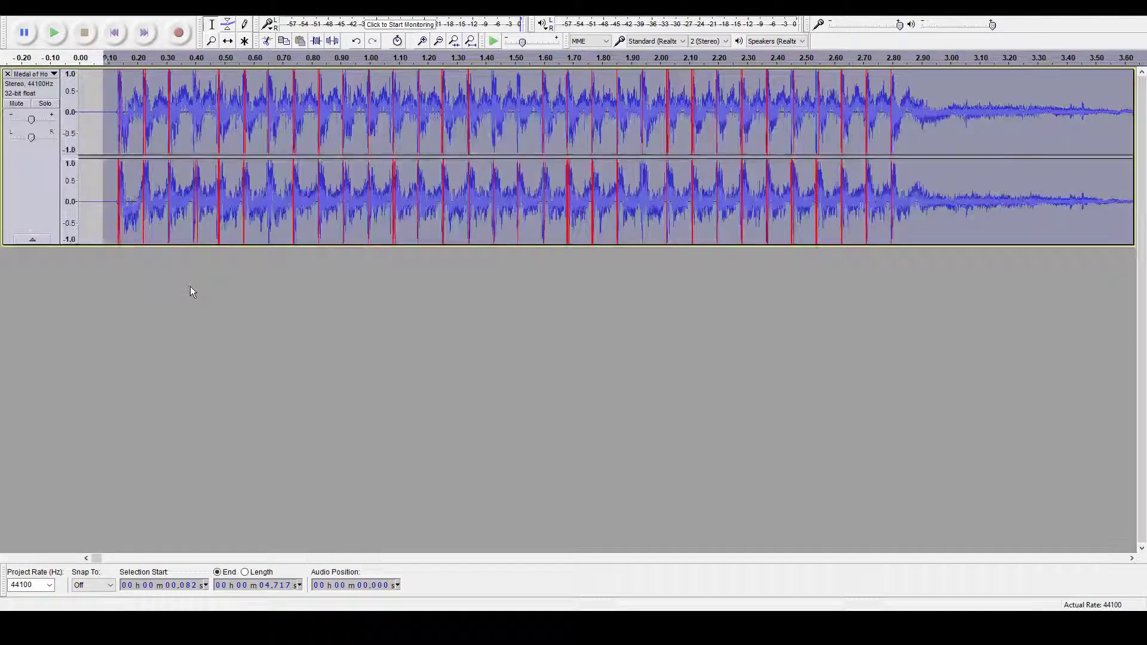
key(space)
key(space)
ctrl+scroll(190, 249, up, 2)
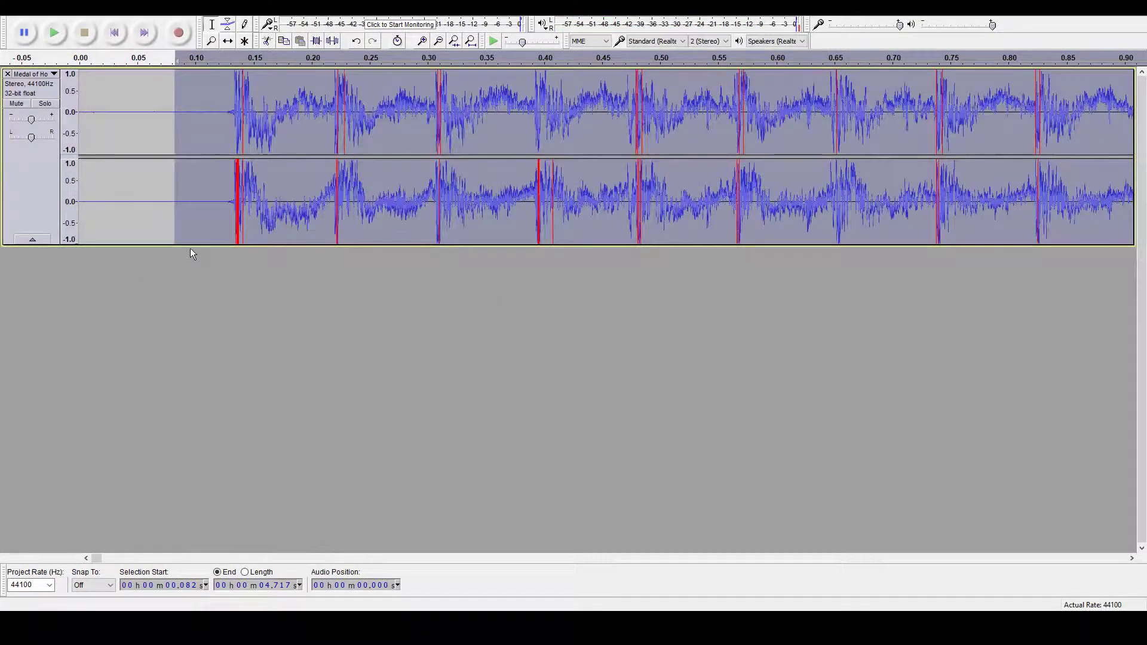
Delete the silence from the track start to the first shot at about 0.133 s
click(235, 201)
ctrl+scroll(205, 284, up, 1)
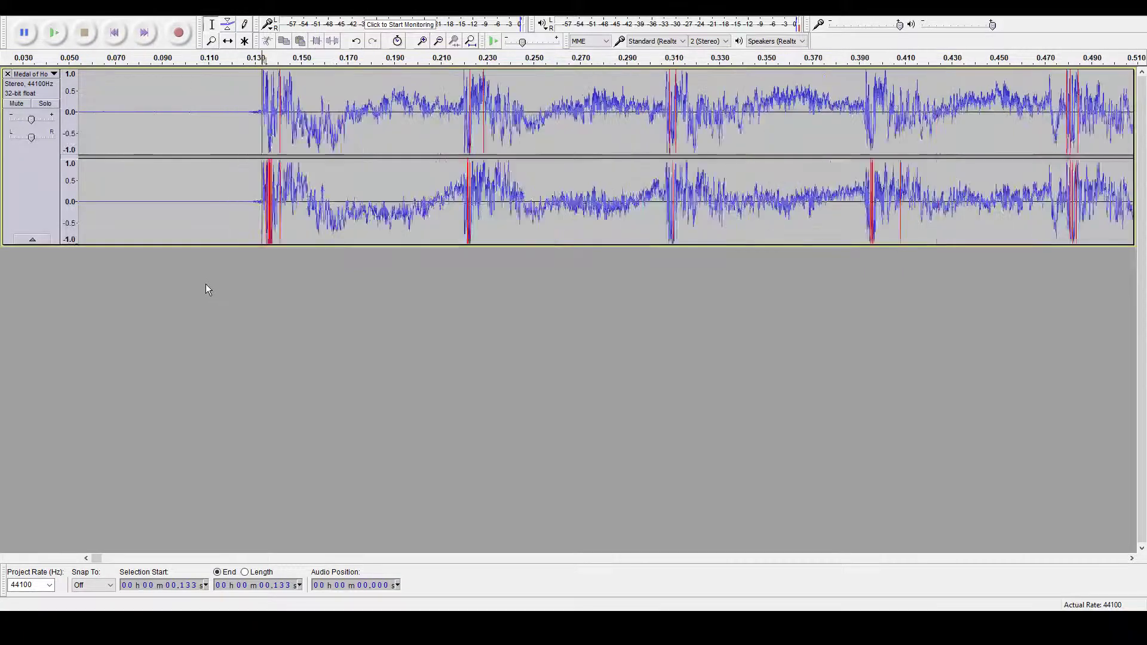
key(Home)
ctrl+scroll(241, 323, down, 4)
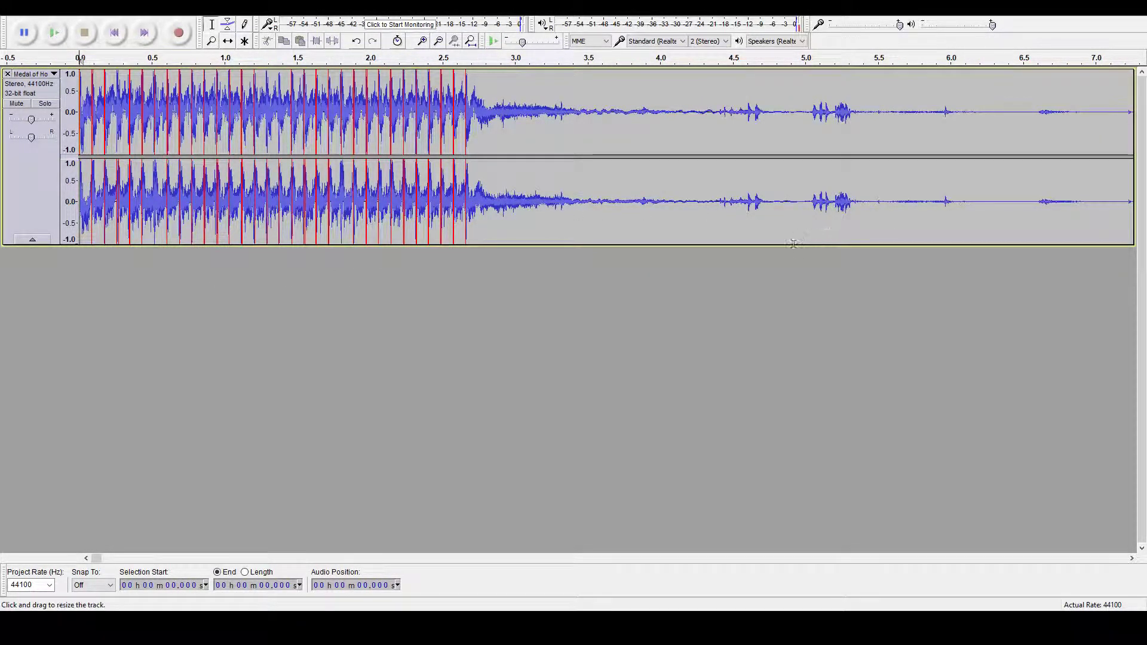
scroll(209, 282, left, 1)
ctrl+scroll(26, 314, up, 4)
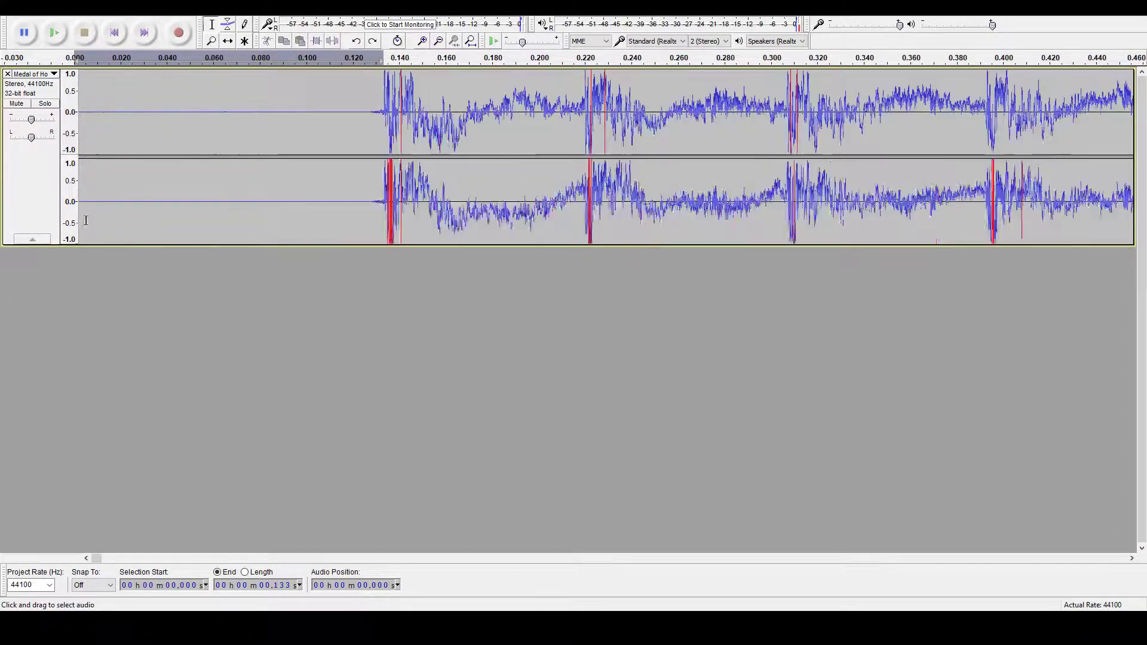
click(386, 206)
shift+drag(272, 217, 73, 195)
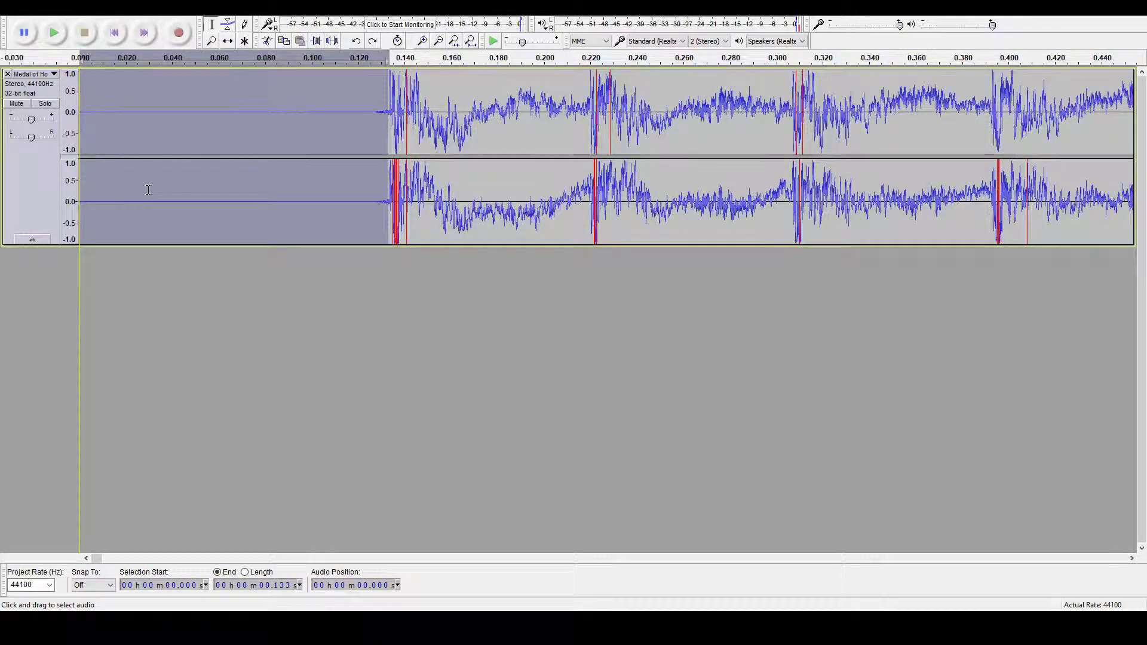
key(Delete)
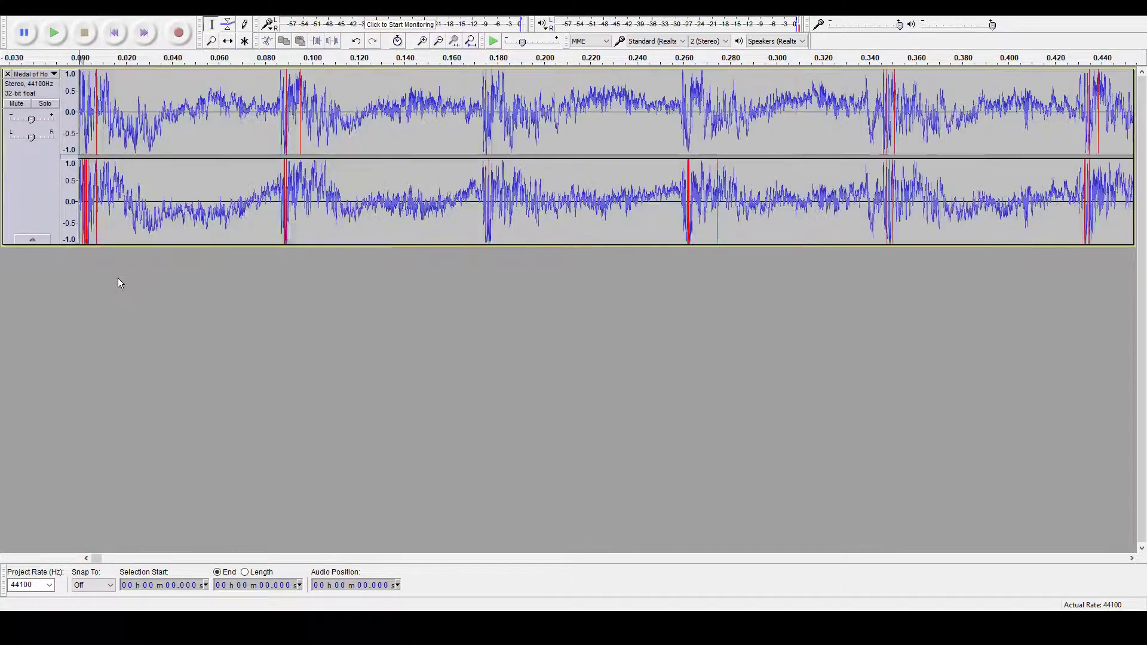
Trim the track to the continuous gunfire from 0 to about 2.574 s and play it from the start
ctrl+scroll(2, 225, up, 2)
drag(79, 228, 262, 229)
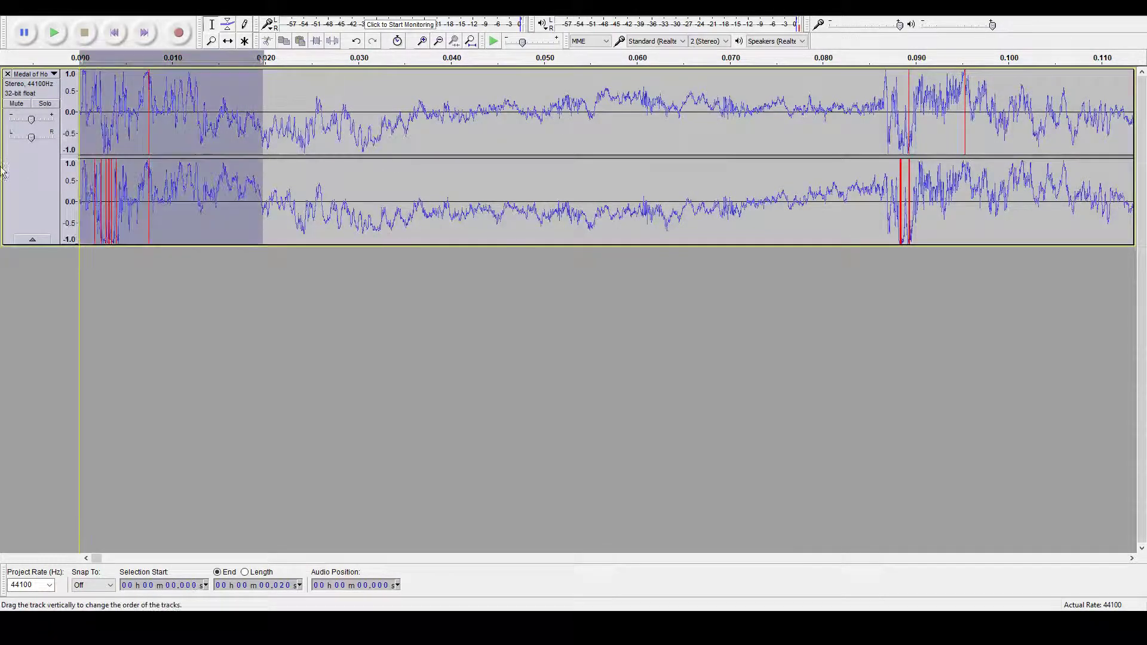
ctrl+scroll(266, 375, down, 4)
click(274, 368)
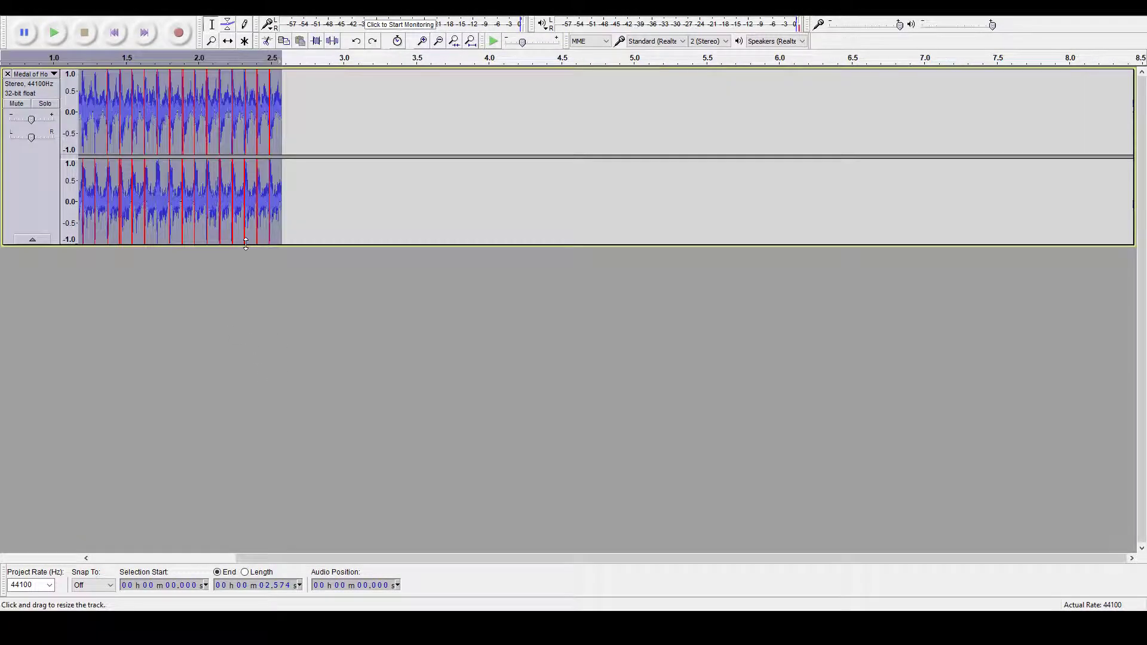
key(Home)
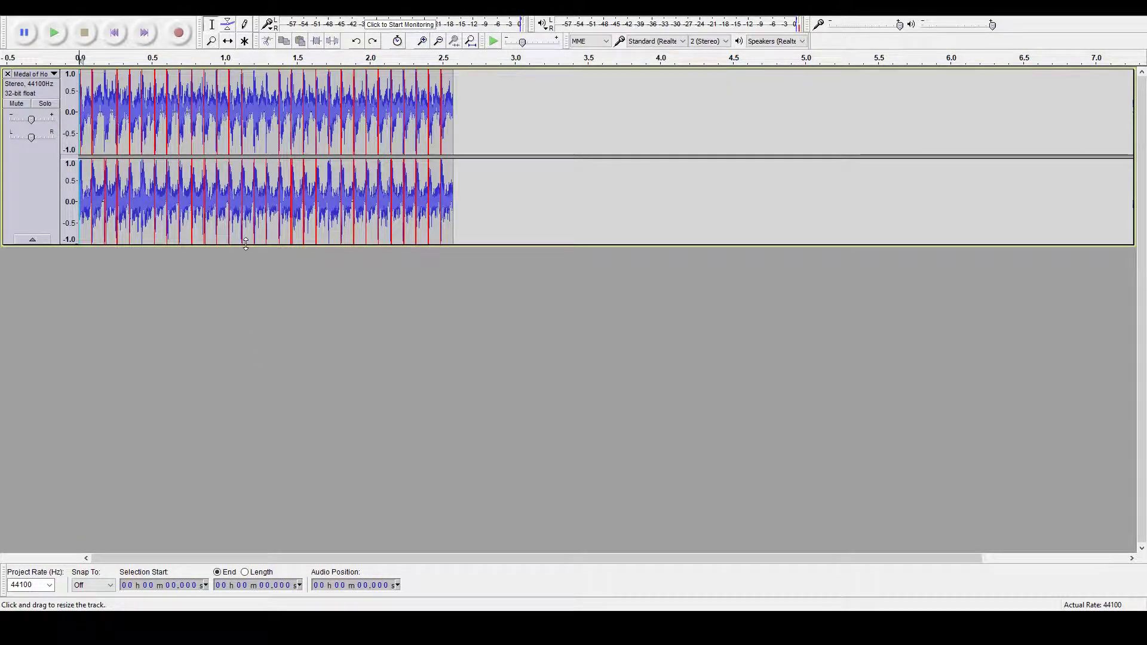
key(space)
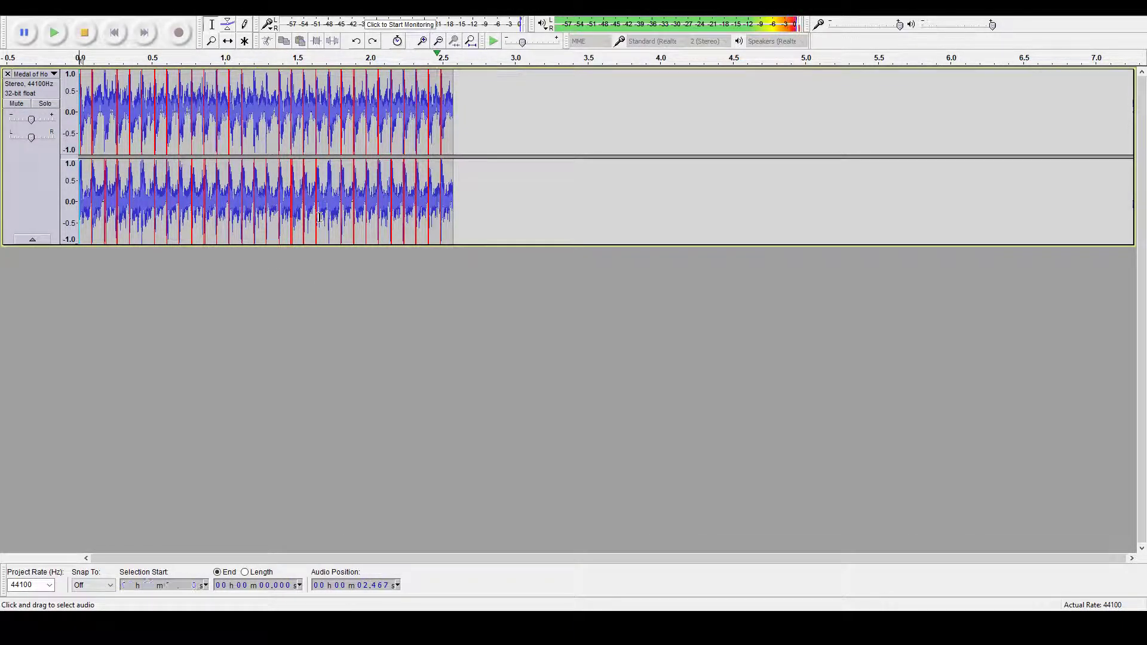
Test the loop by repeating the gunfire clip once and playing across the join, and undo the repeat
double_click(293, 167)
click(270, 299)
key(Return)
click(269, 230)
key(space)
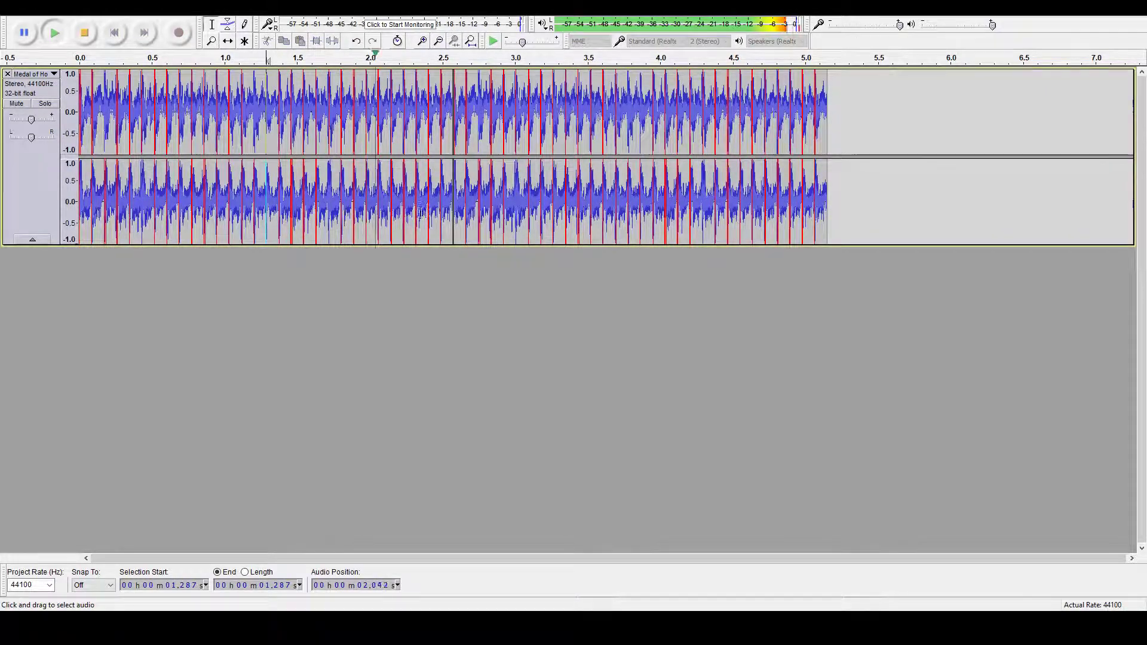
key(space)
key(ctrl+z)
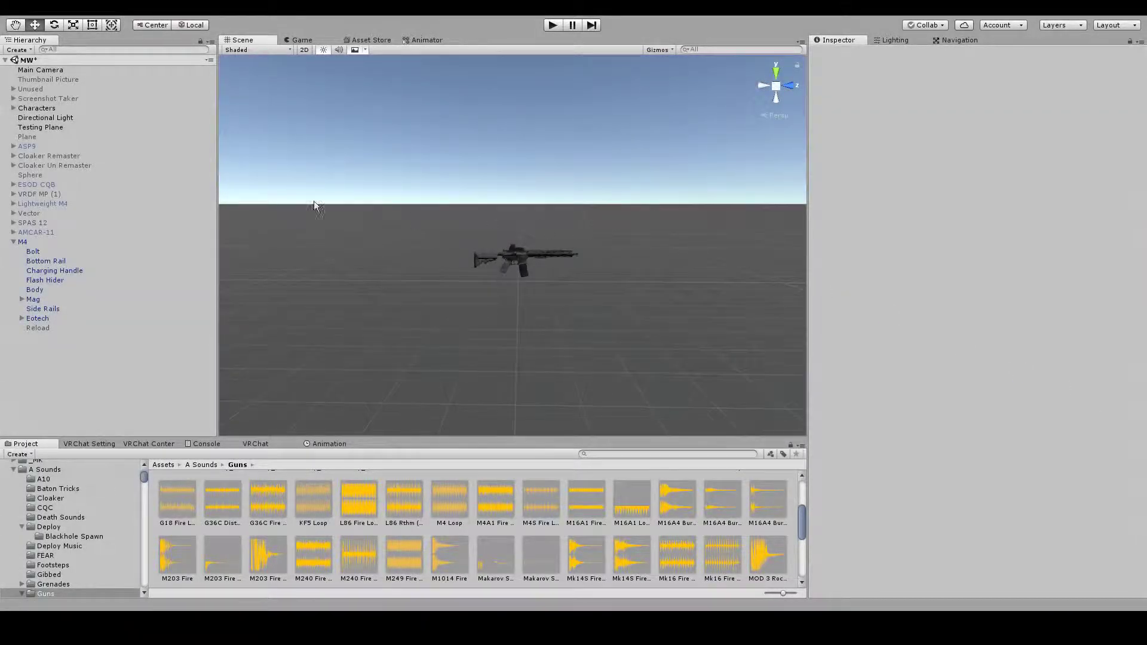
Switch to Unity and activate the SPAS 12 and AMCAR-11 objects to view them beside the M4
click(27, 230)
shift+click(36, 222)
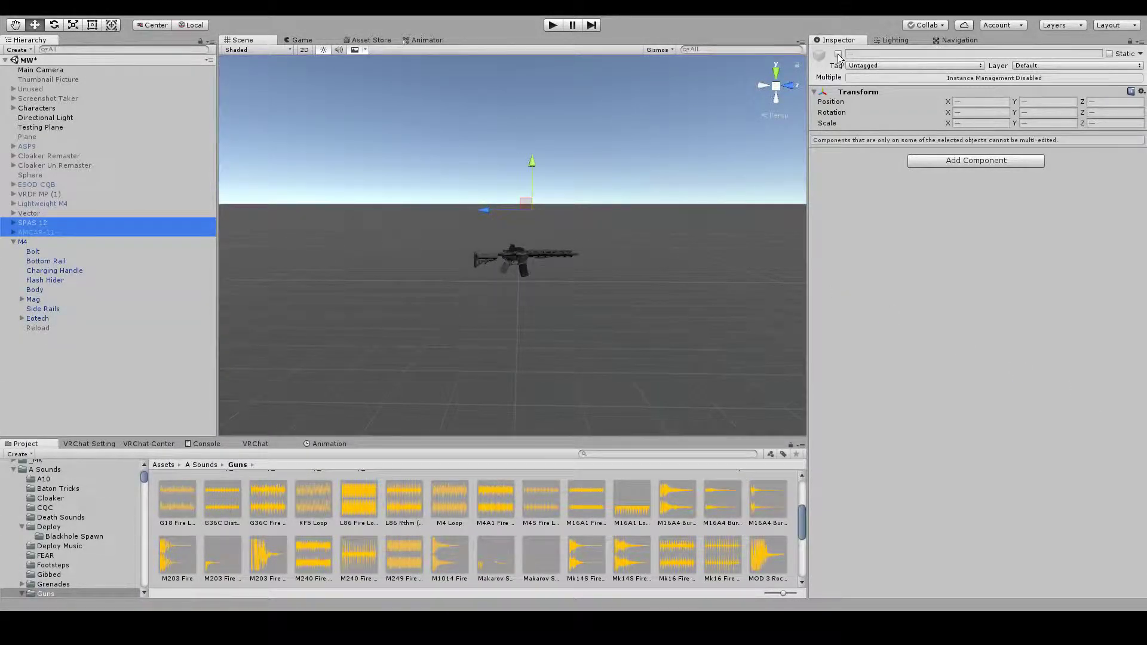
click(711, 161)
key(w)
right_drag(711, 161, 695, 140)
key(s)
key(w)
key(s)
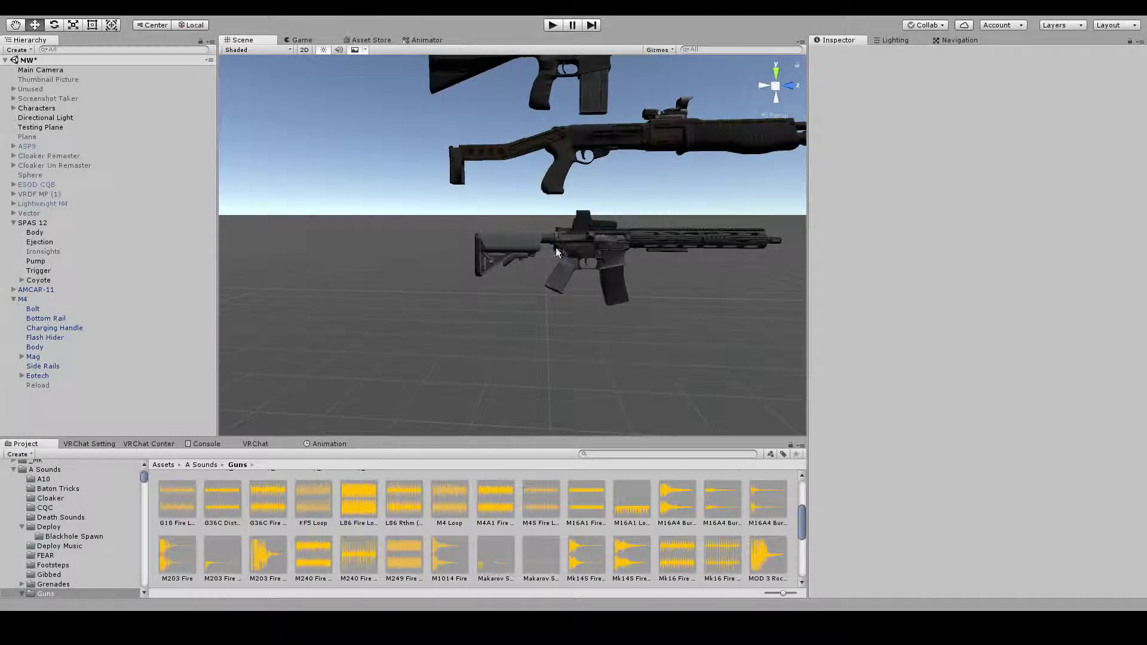
Collapse the SPAS 12 hierarchy and deactivate both the SPAS 12 and AMCAR-11 objects
click(562, 146)
scroll(563, 140, down, 3)
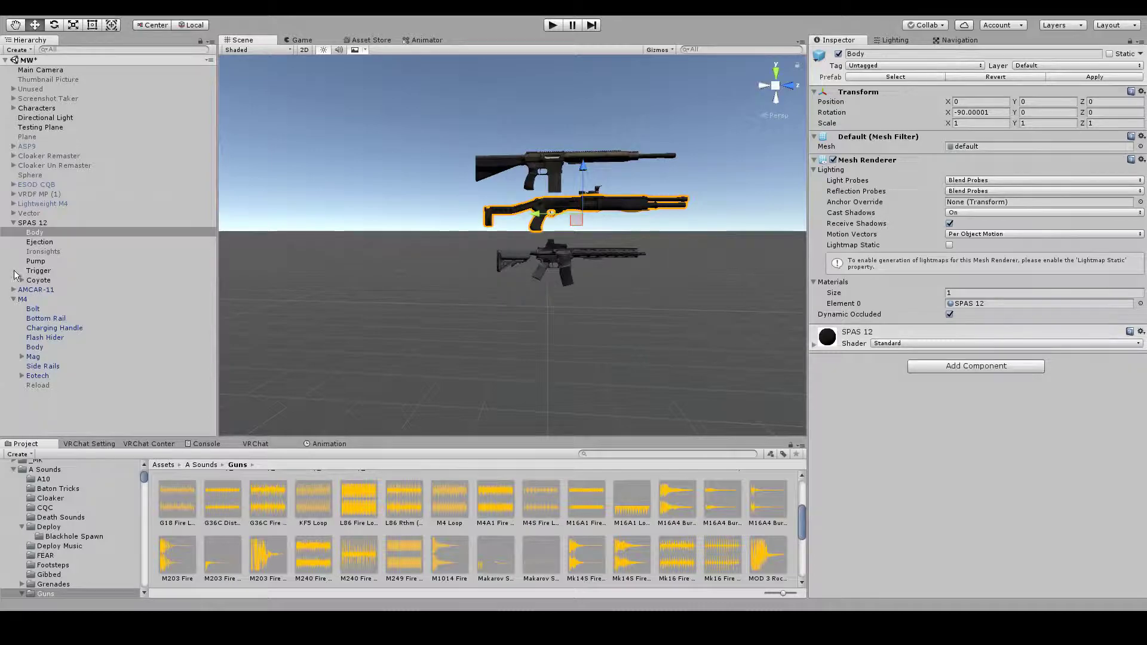
click(14, 225)
click(13, 223)
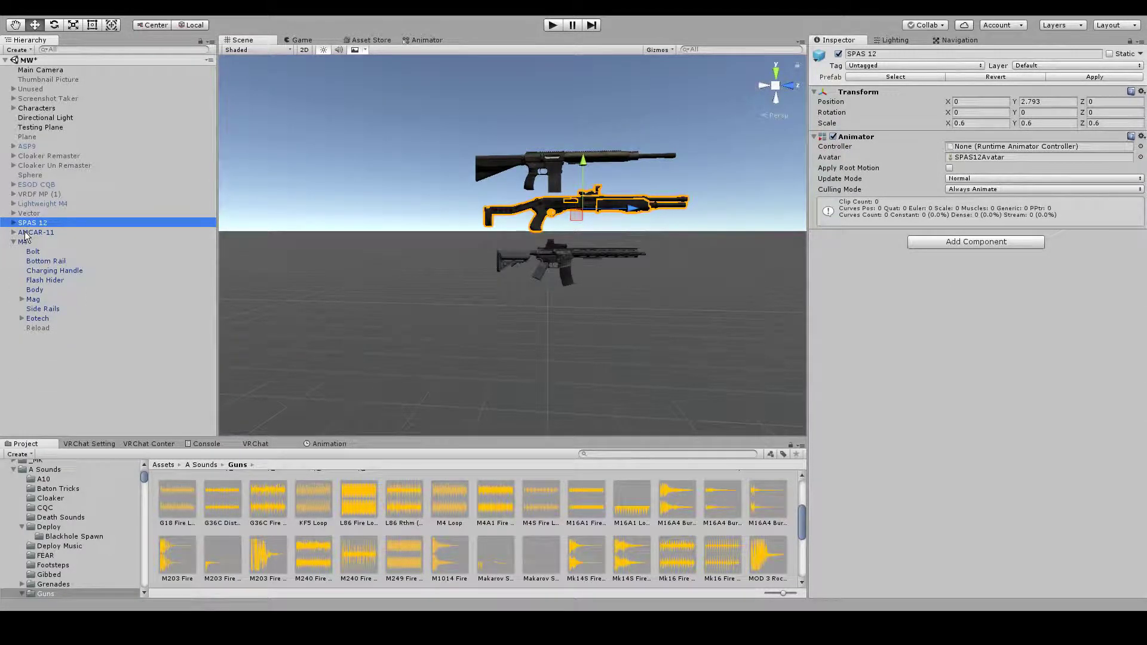
shift+click(24, 232)
click(835, 58)
Examine the M4 rifle model on its own in the scene
right_drag(485, 216, 505, 233)
key(w)
click(503, 233)
key(s)
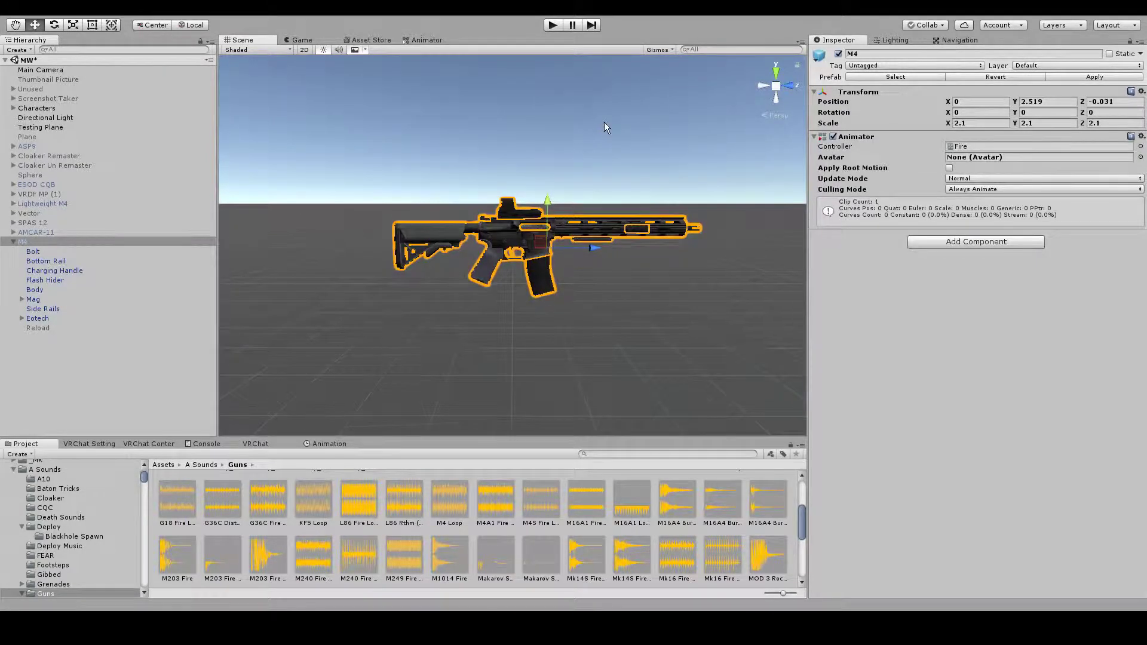
click(630, 121)
key(w)
mouse_move(631, 121)
right_down()
mouse_move(634, 135)
mouse_move(609, 129)
mouse_move(621, 139)
right_up()
key(s)
key(w)
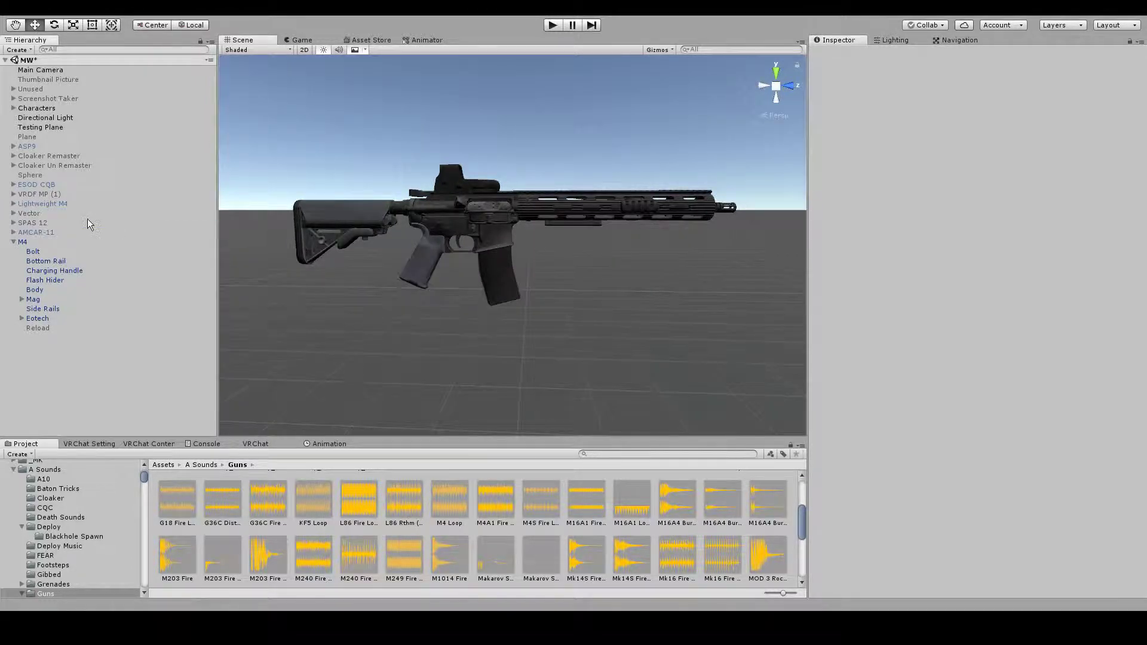
Activate the SPAS 12 briefly for comparison with the M4 and deactivate it again
click(90, 222)
click(838, 53)
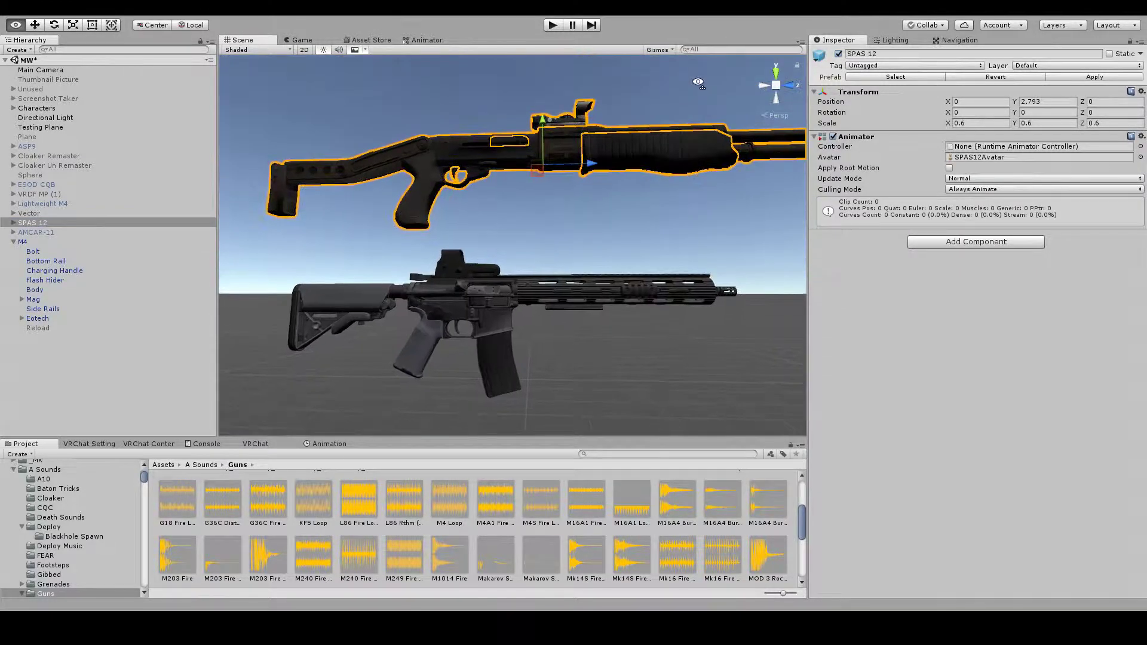
click(838, 54)
click(676, 134)
right_drag(675, 133, 664, 158)
Select the M4 and inspect the rifle from several distances and angles
click(40, 242)
right_drag(482, 201, 477, 172)
key(w)
key(s)
key(w)
key(w)
click(594, 152)
mouse_move(594, 152)
right_down()
mouse_move(591, 128)
mouse_move(577, 139)
right_up()
key(w)
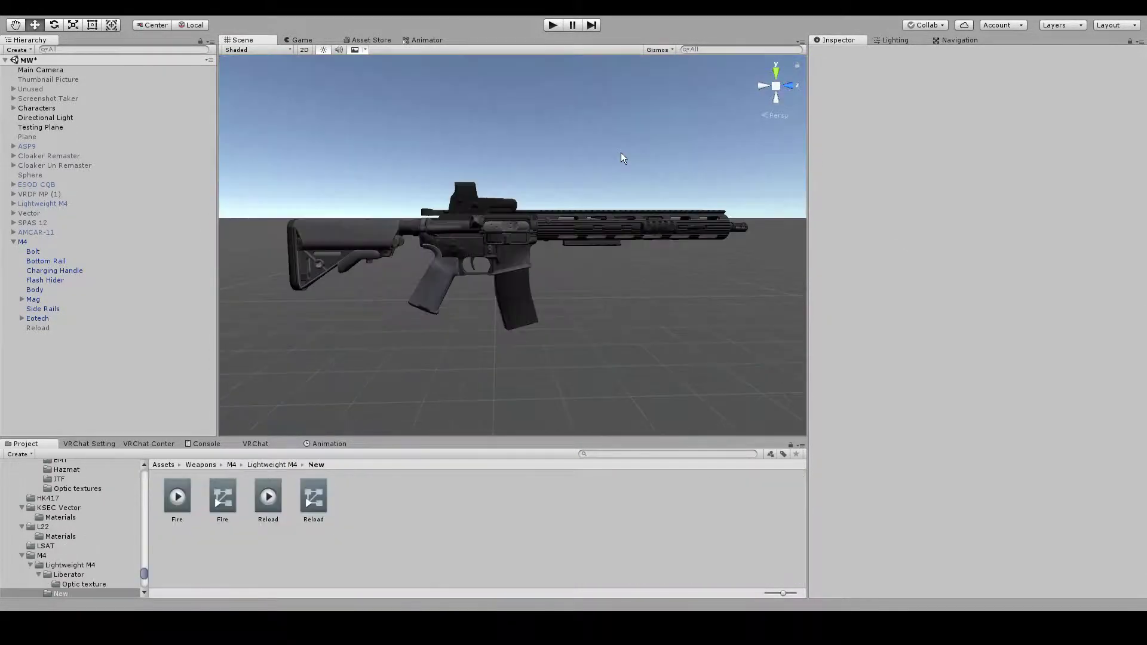
right_drag(622, 152, 623, 159)
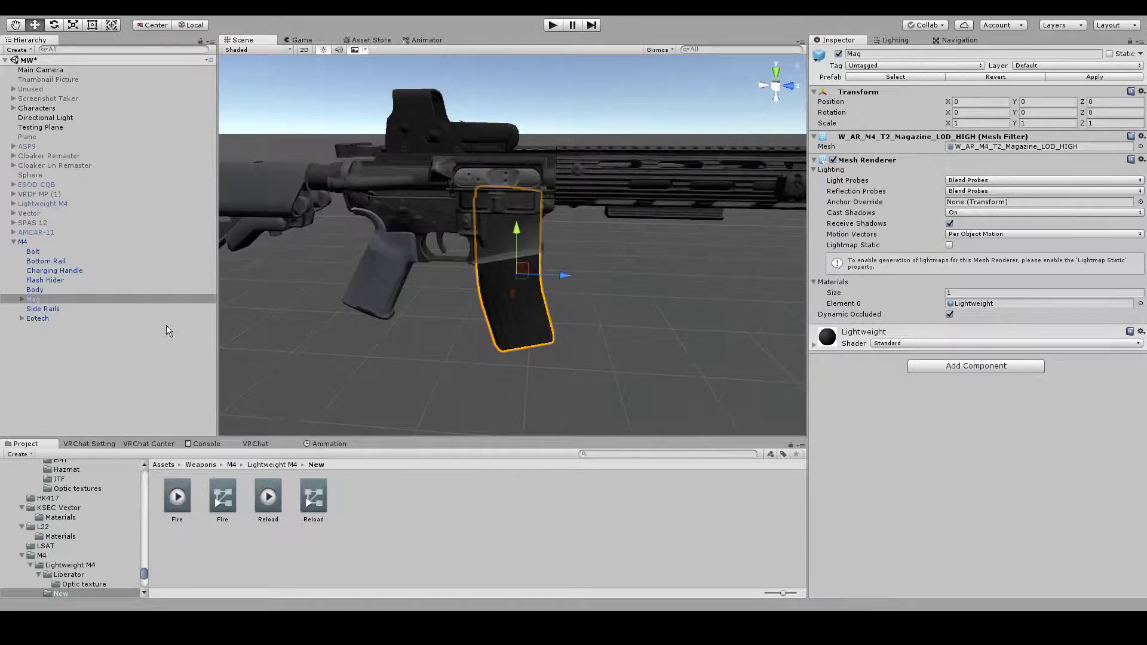
Move the M4's magazine straight down out of the rifle to about Y -0.083, and undo the move
click(166, 330)
click(514, 269)
drag(517, 230, 535, 250)
right_drag(536, 251, 595, 215)
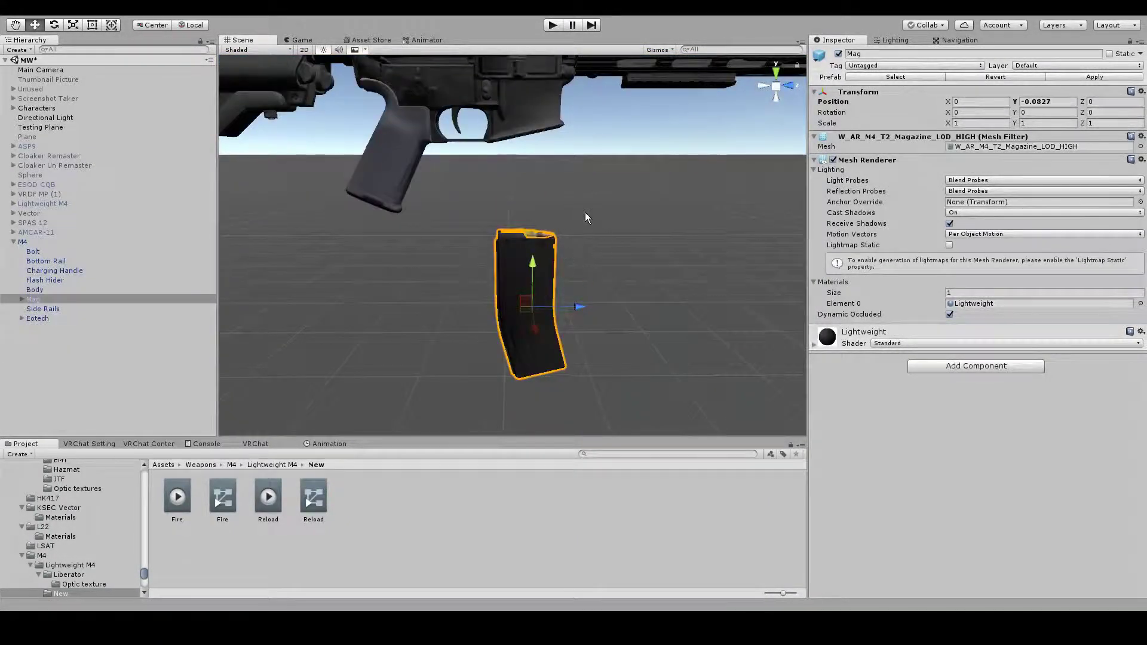
key(ctrl+z)
right_drag(606, 297, 636, 256)
key(s)
click(639, 170)
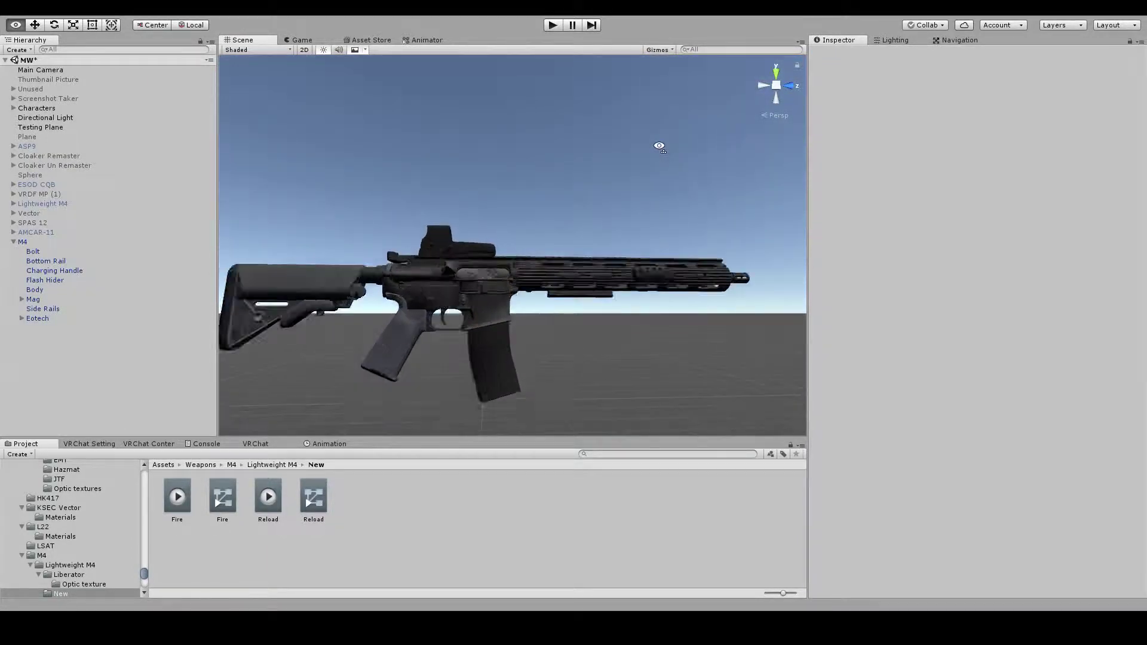
Inspect the M4's bolt and charging handle close up around the ejection port
scroll(635, 177, up, 4)
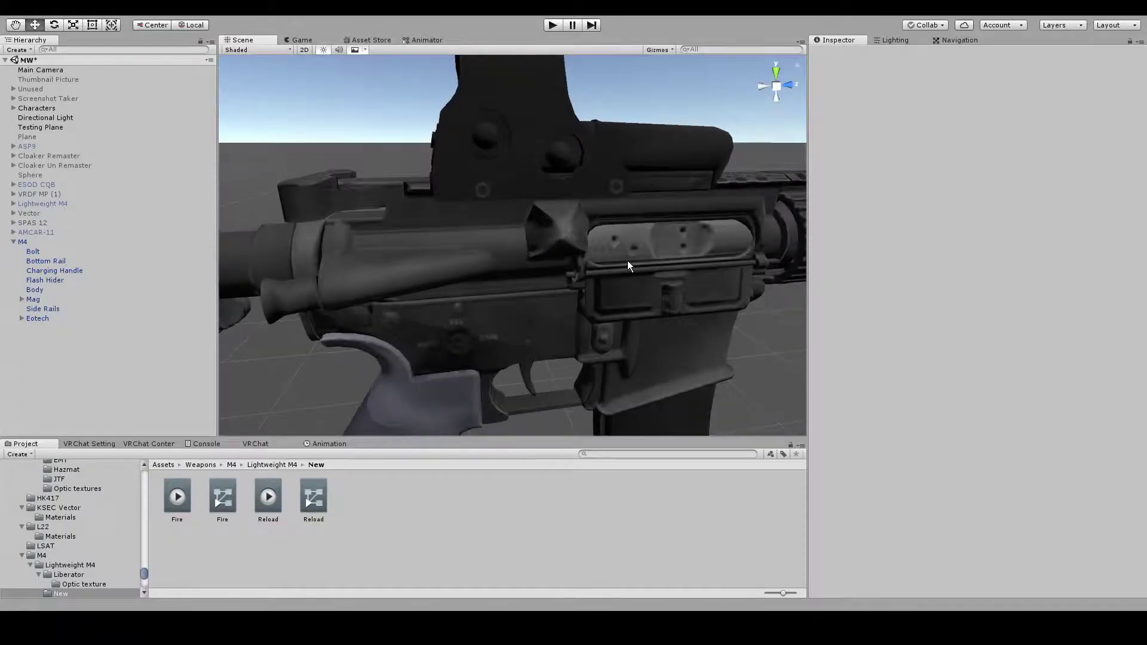
click(628, 261)
click(628, 261)
scroll(502, 227, down, 3)
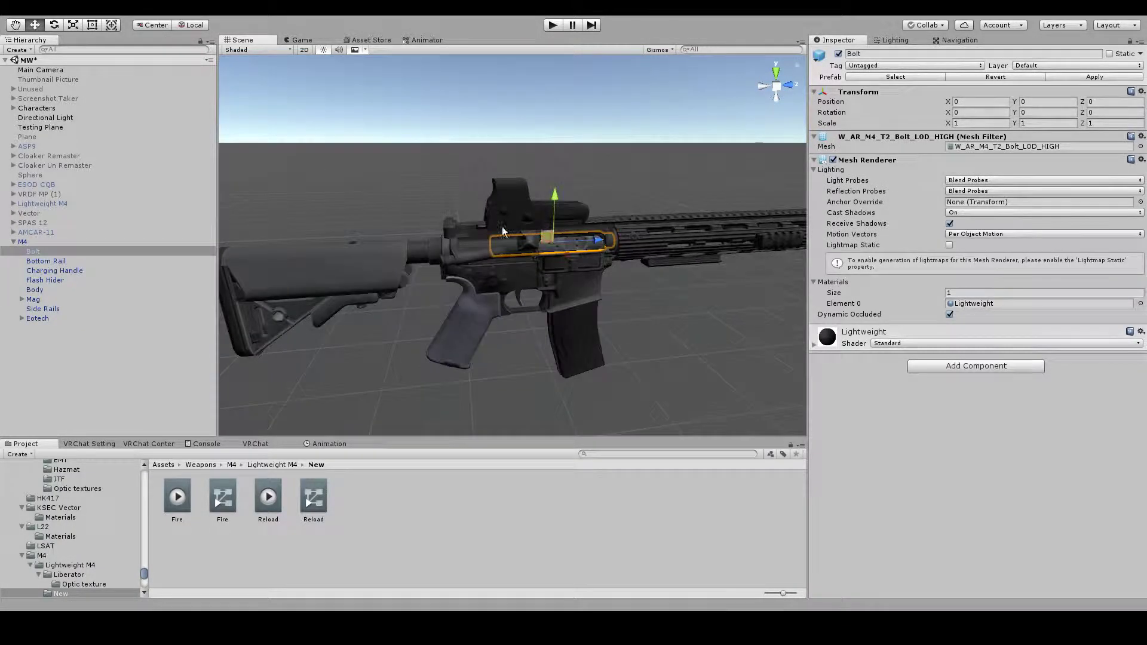
shift+click(447, 232)
scroll(514, 227, up, 5)
click(734, 148)
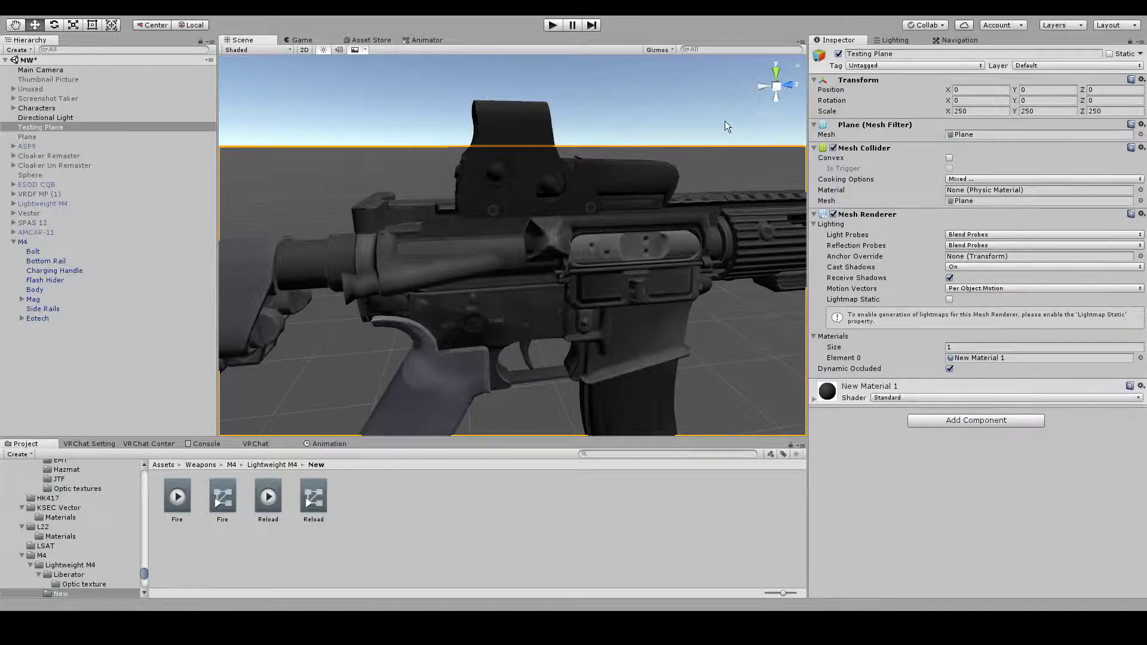
click(725, 121)
scroll(734, 156, down, 2)
Try sliding the M4's bolt and charging handle lengthwise along the rifle, and undo the movement
click(627, 211)
click(627, 210)
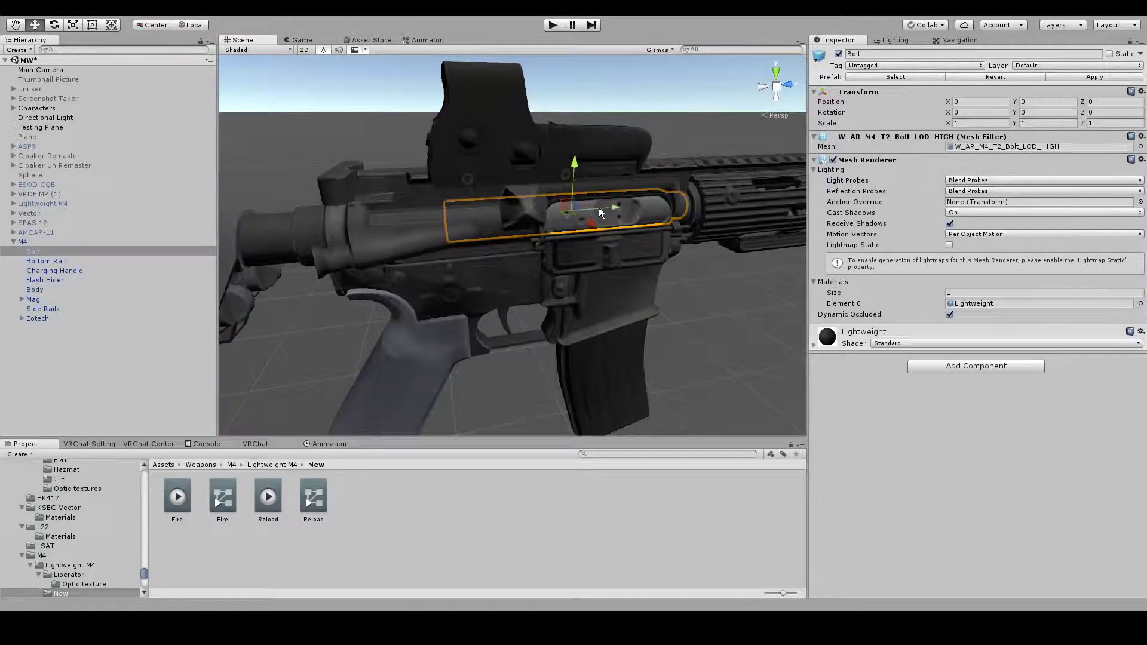
mouse_move(614, 207)
mouse_down()
mouse_move(627, 208)
mouse_move(563, 210)
mouse_move(607, 210)
mouse_up()
click(616, 213)
right_drag(603, 212, 543, 194)
drag(643, 198, 617, 253)
key(ctrl+z)
key(s)
right_drag(621, 241, 673, 134)
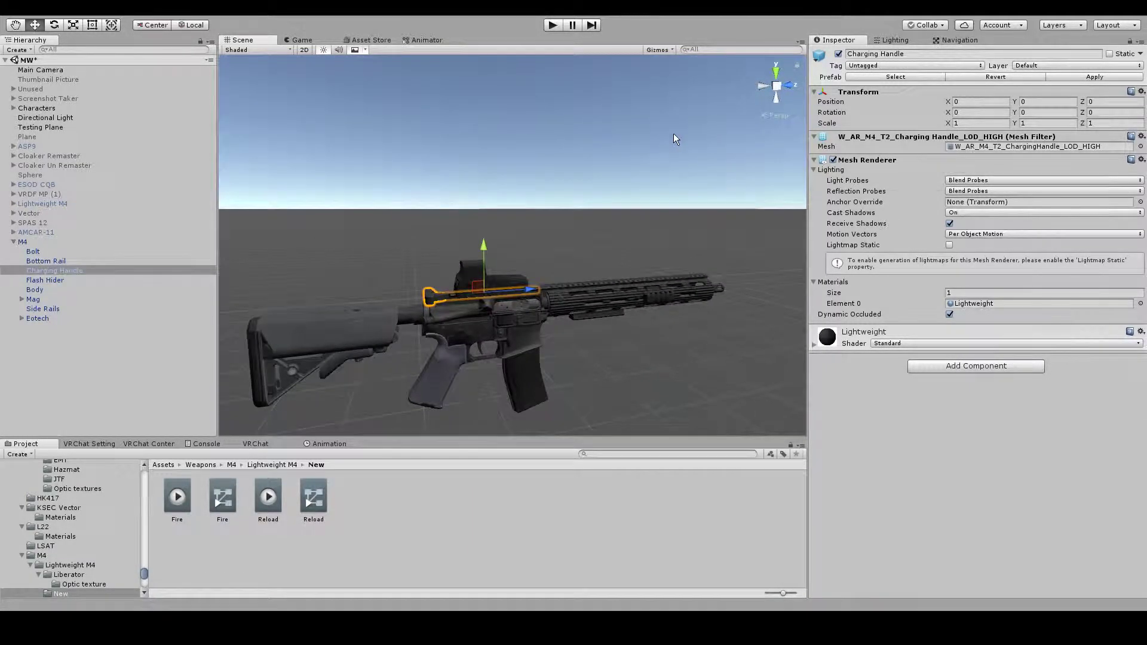
Select the whole M4 object with the receiver area in close view
click(673, 134)
scroll(621, 224, up, 5)
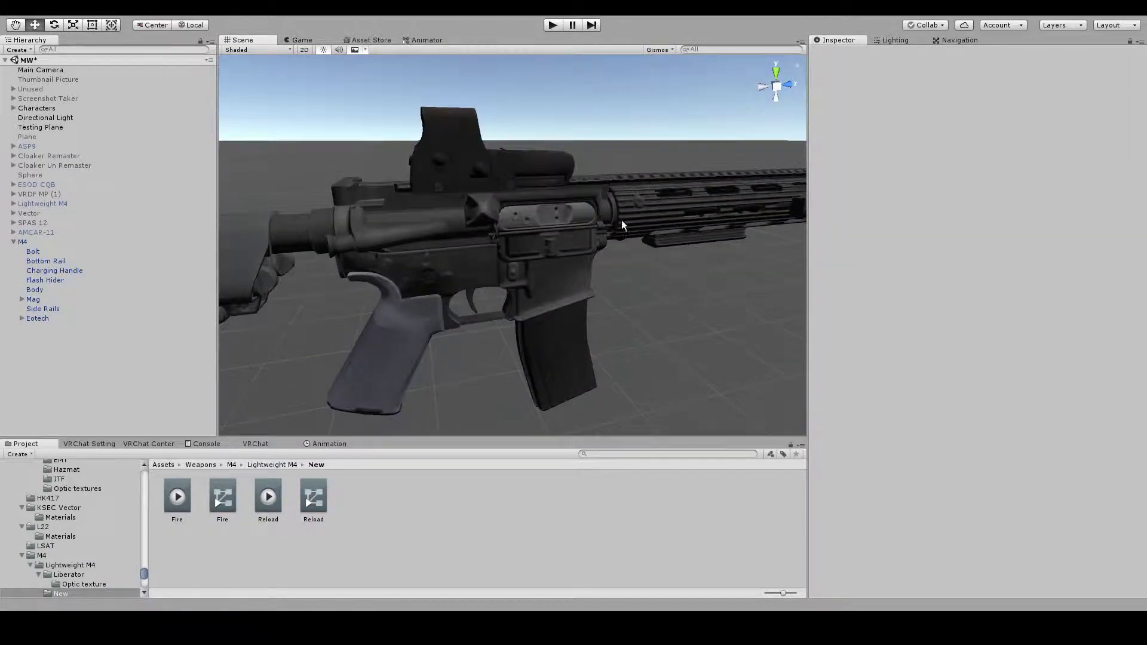
click(621, 222)
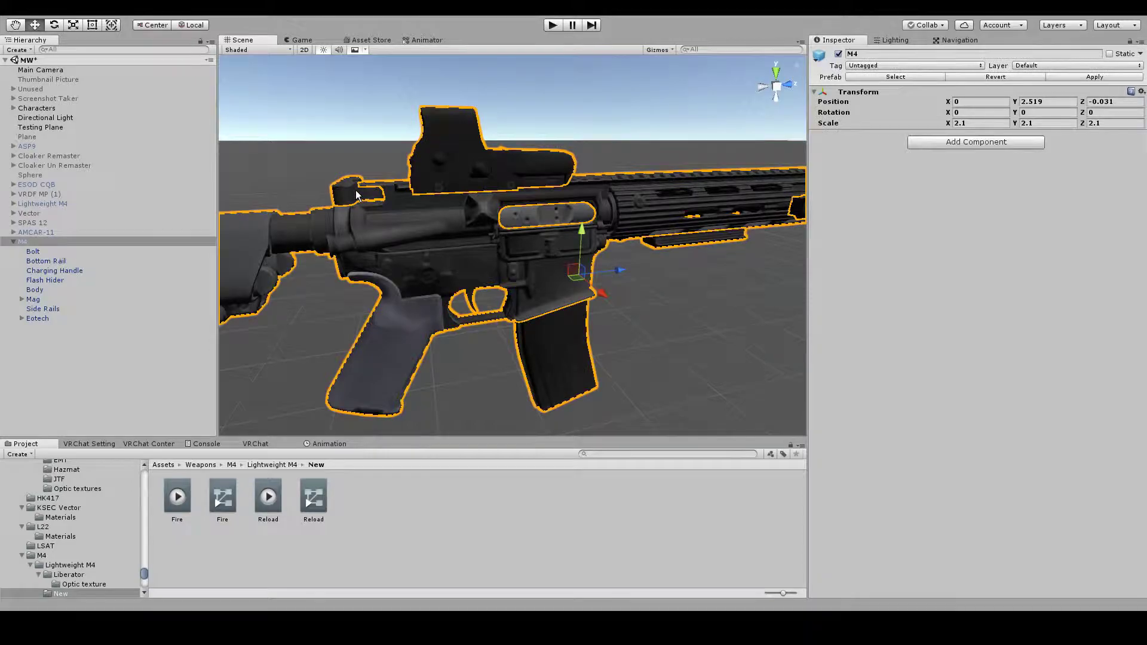
Try moving the M4's parts around the ejection port, undo the movement, and reselect the whole rifle
click(611, 221)
shift+click(573, 215)
drag(534, 199, 532, 227)
key(ctrl+z)
right_drag(683, 139, 651, 112)
click(679, 141)
key(s)
key(w)
click(772, 200)
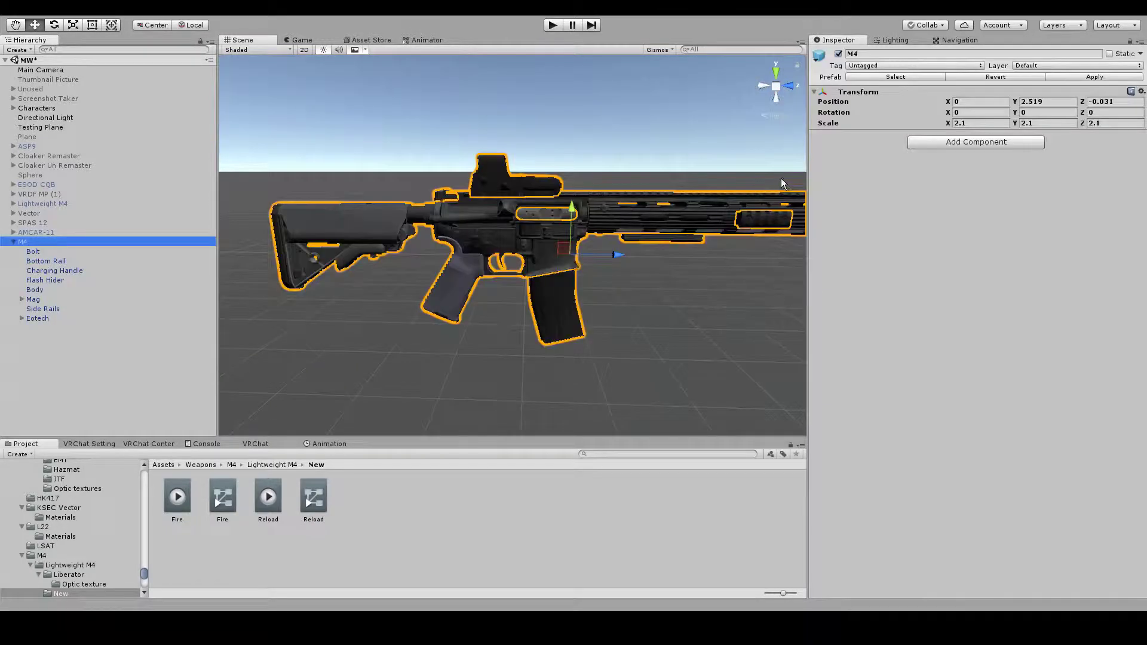
Add an empty child object to the M4 and place it above the magazine well at about Y 0.023, Z 0.051
click(339, 530)
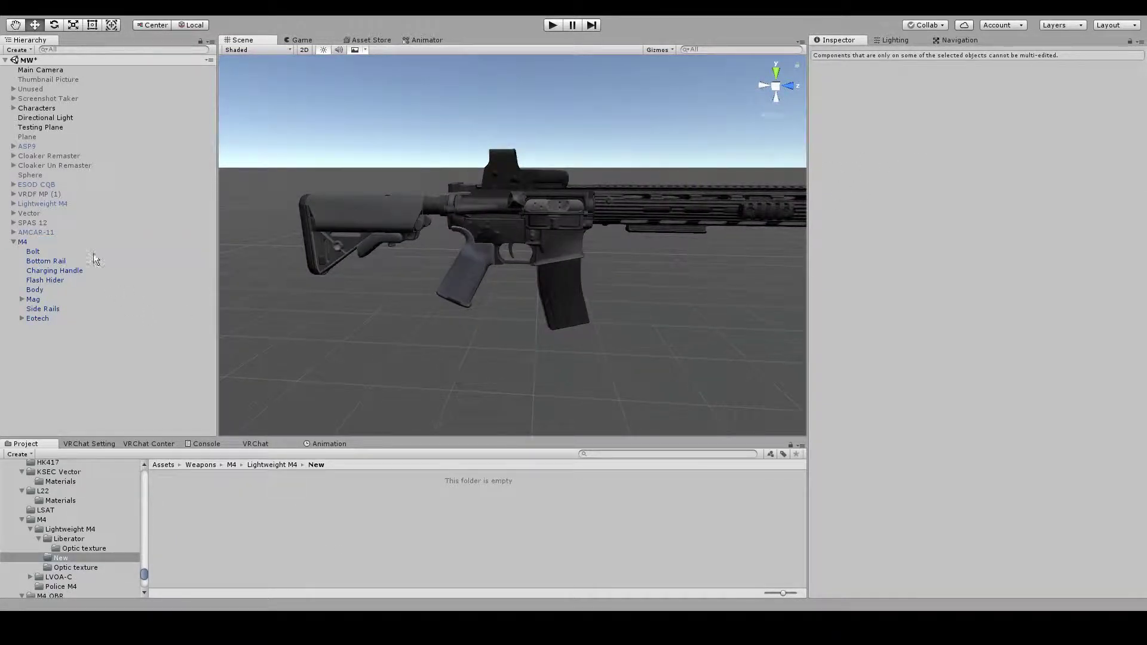
click(37, 243)
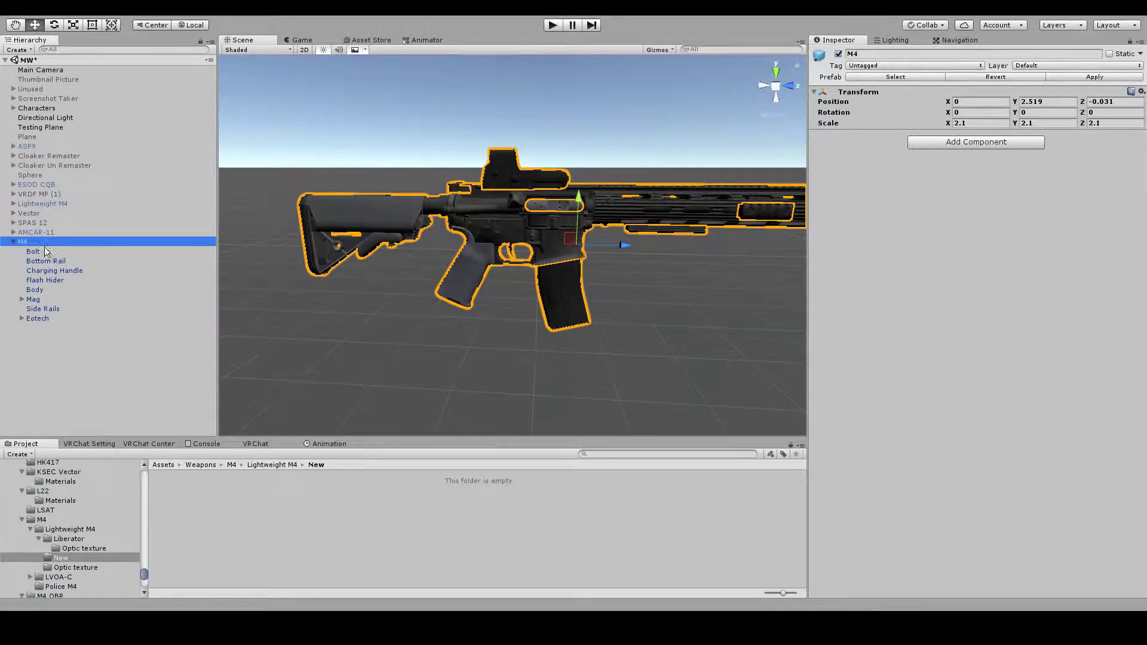
key(alt+shift+n)
scroll(561, 298, up, 5)
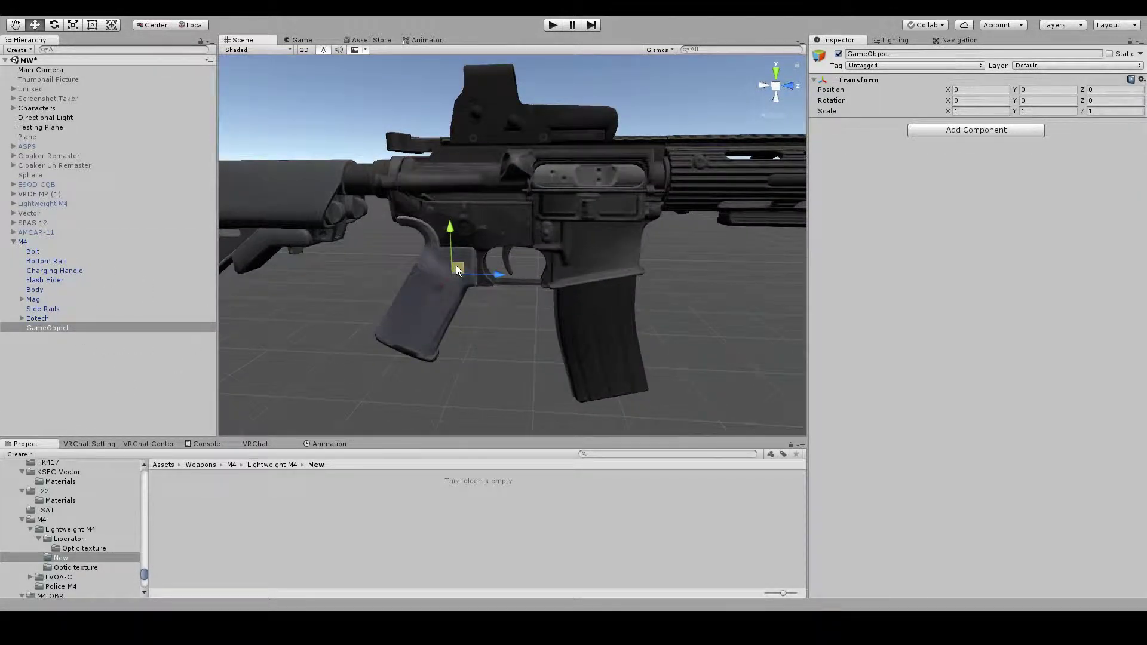
scroll(457, 265, down, 5)
scroll(470, 221, up, 5)
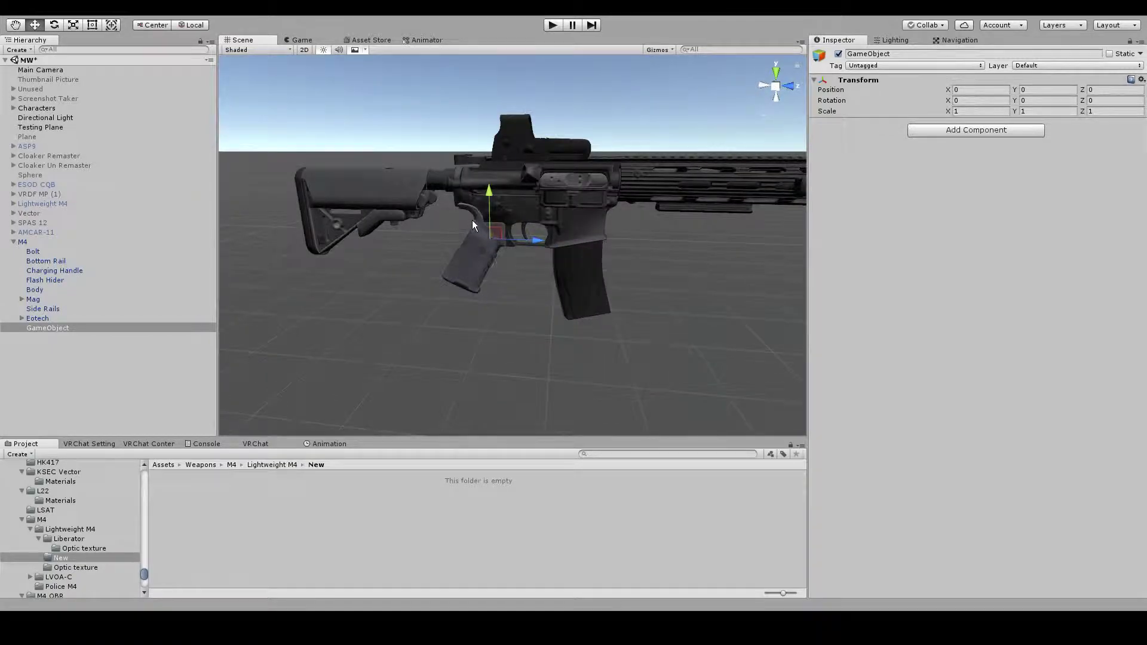
drag(497, 231, 621, 179)
scroll(538, 227, up, 6)
drag(542, 236, 525, 211)
Rename the M4's new empty child object as Reload
click(48, 328)
click(49, 327)
text(Reload)
key(Return)
scroll(623, 212, down, 5)
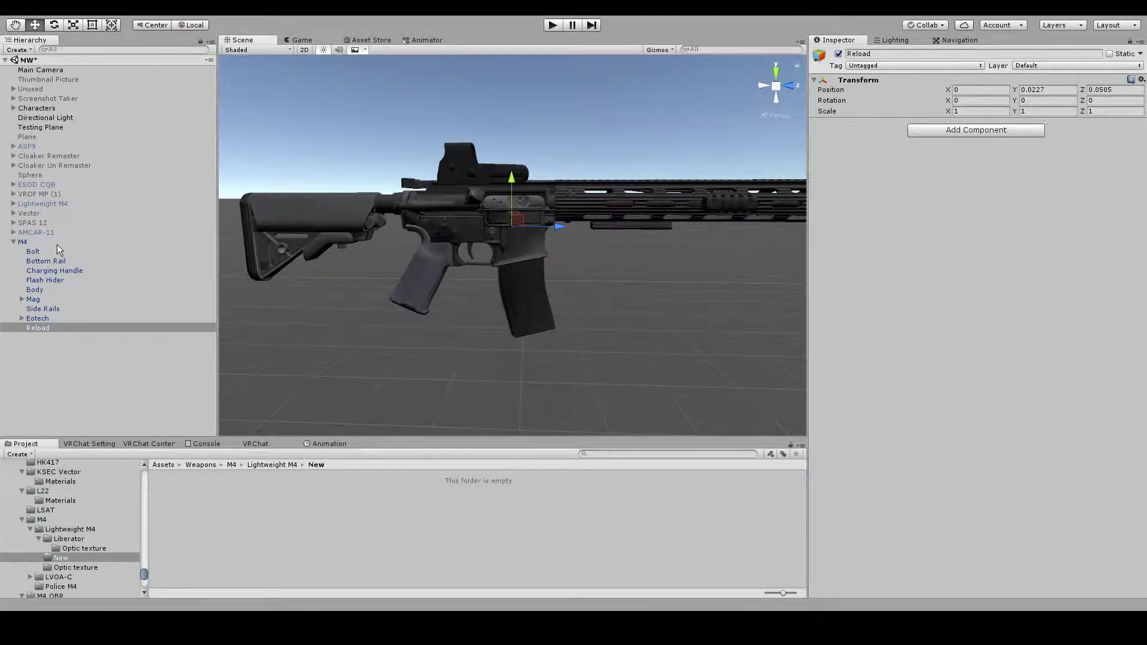
Try attaching the M4 Reload clip from the A Sounds Reload folder to the Reload object, and undo it
drag(140, 574, 153, 529)
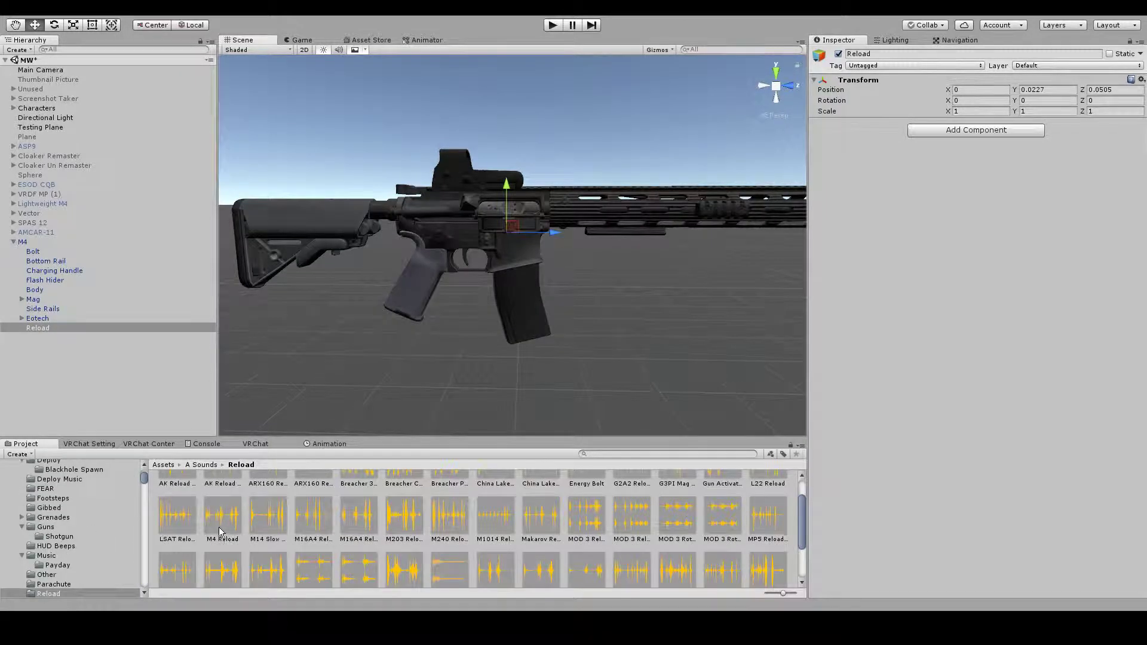
drag(220, 527, 59, 328)
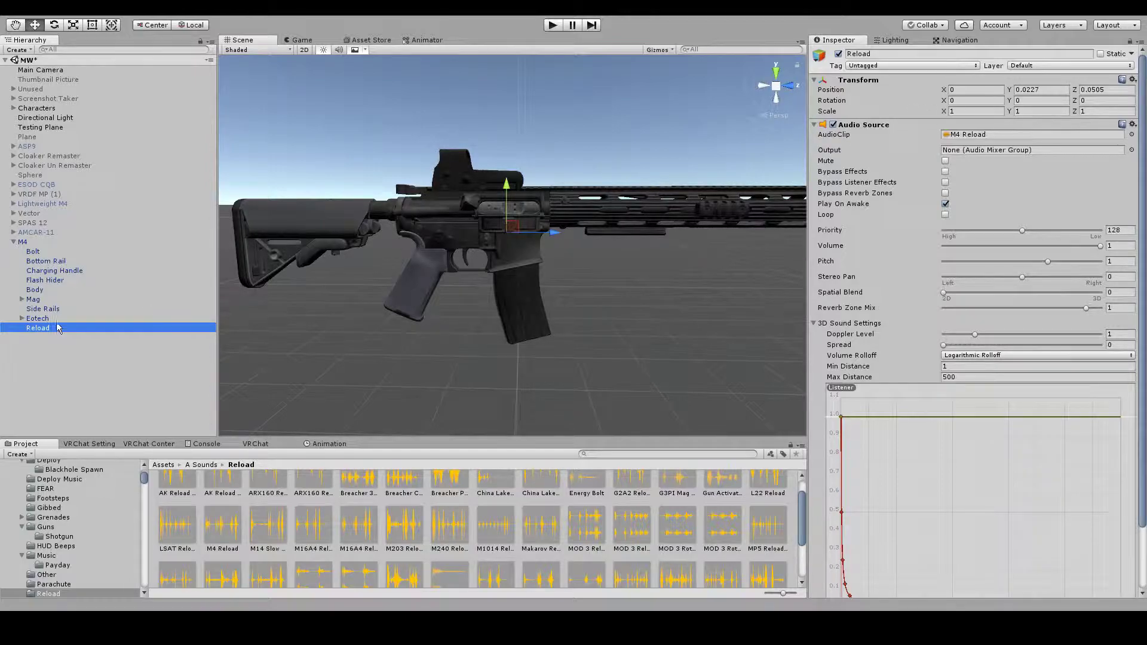
click(29, 319)
key(ctrl+z)
key(ctrl+z)
key(ctrl+z)
click(621, 90)
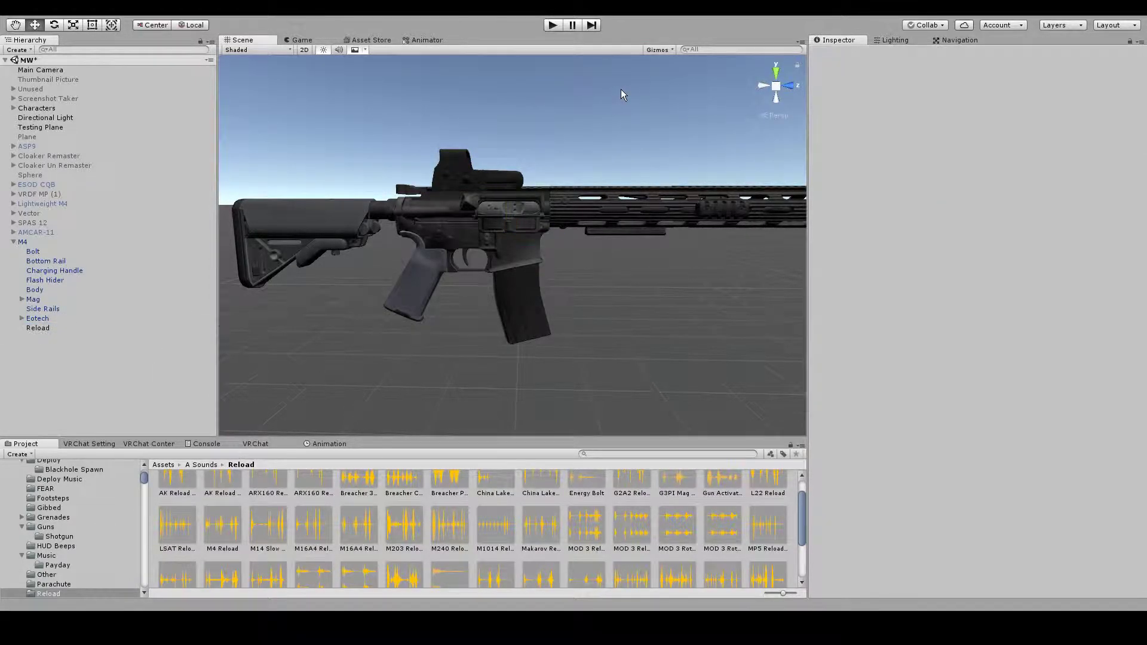
Attach the M4 Reload sound clip to the M4's Reload object as an audio source
click(69, 327)
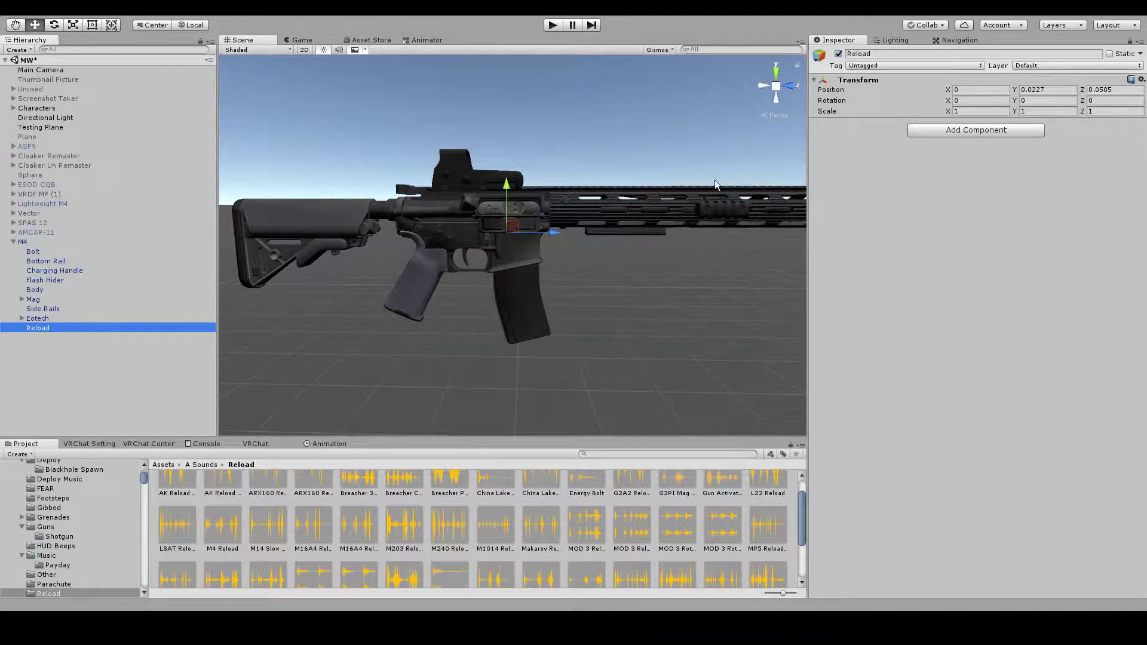
scroll(425, 569, down, 3)
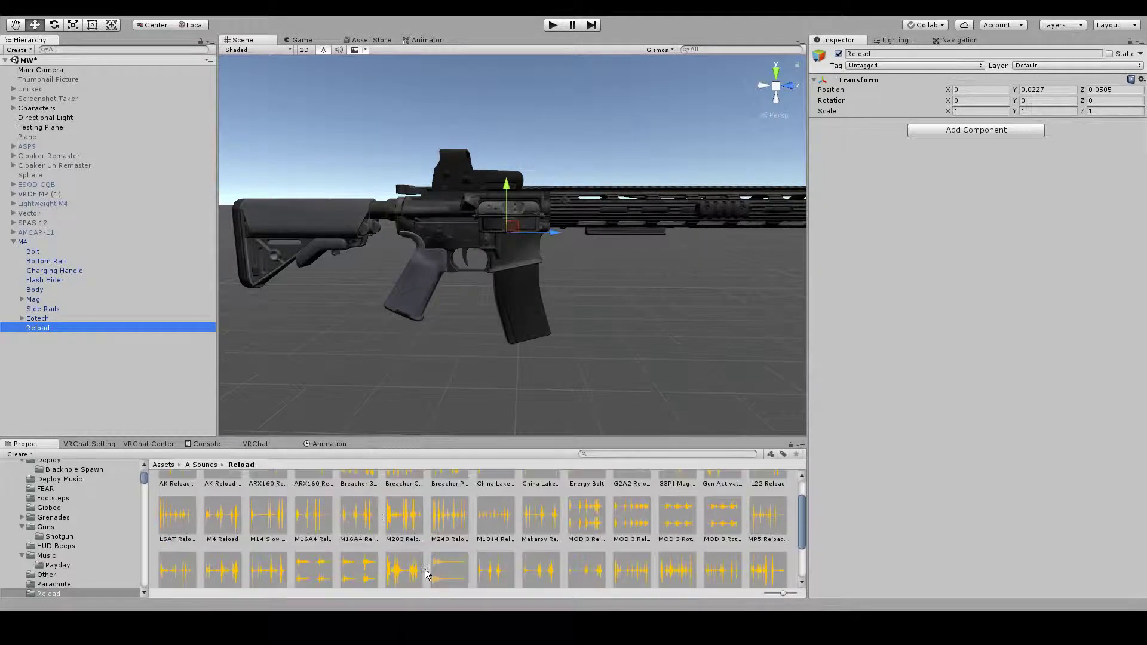
scroll(289, 529, up, 2)
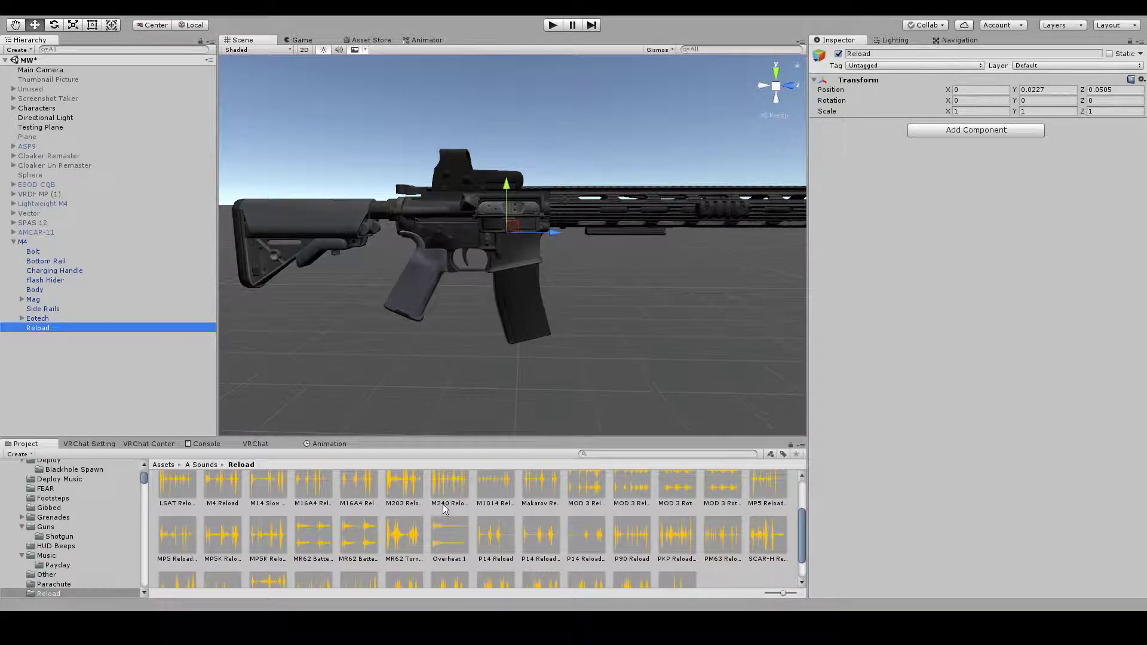
scroll(584, 521, up, 1)
drag(226, 524, 56, 326)
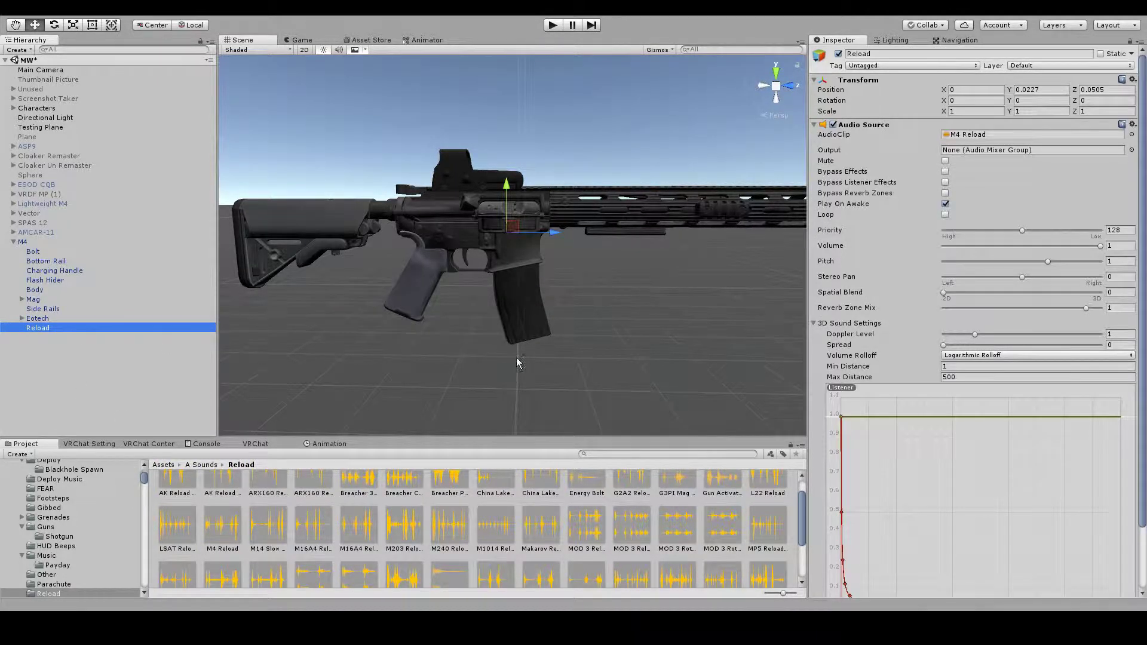
alt+drag(506, 364, 621, 192)
key(f)
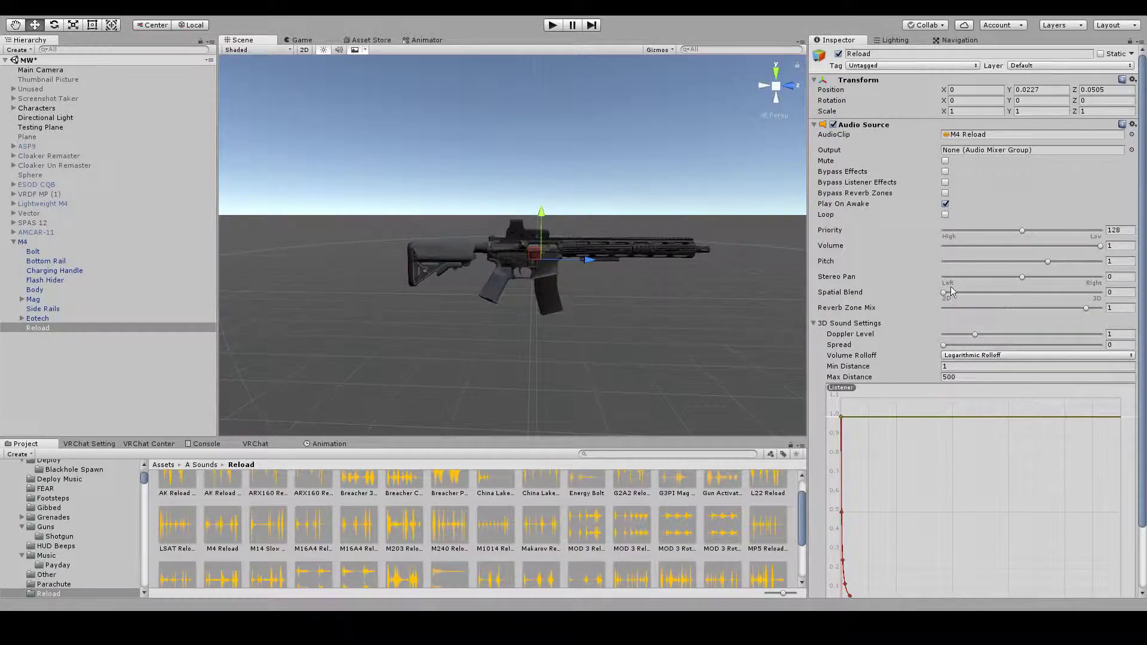
Set the Reload audio source to spatial blend 1, priority 0, Doppler level 0, min distance 0.4 and max distance 15
drag(956, 293, 1145, 302)
drag(1023, 231, 932, 239)
drag(975, 335, 911, 365)
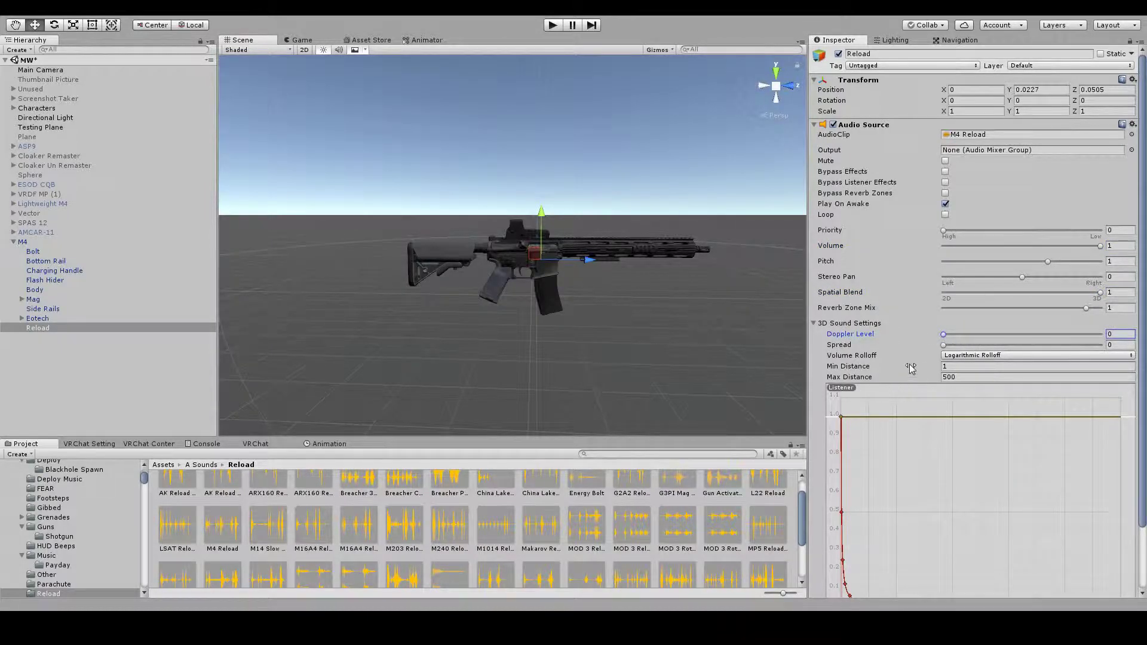
click(965, 375)
text(15)
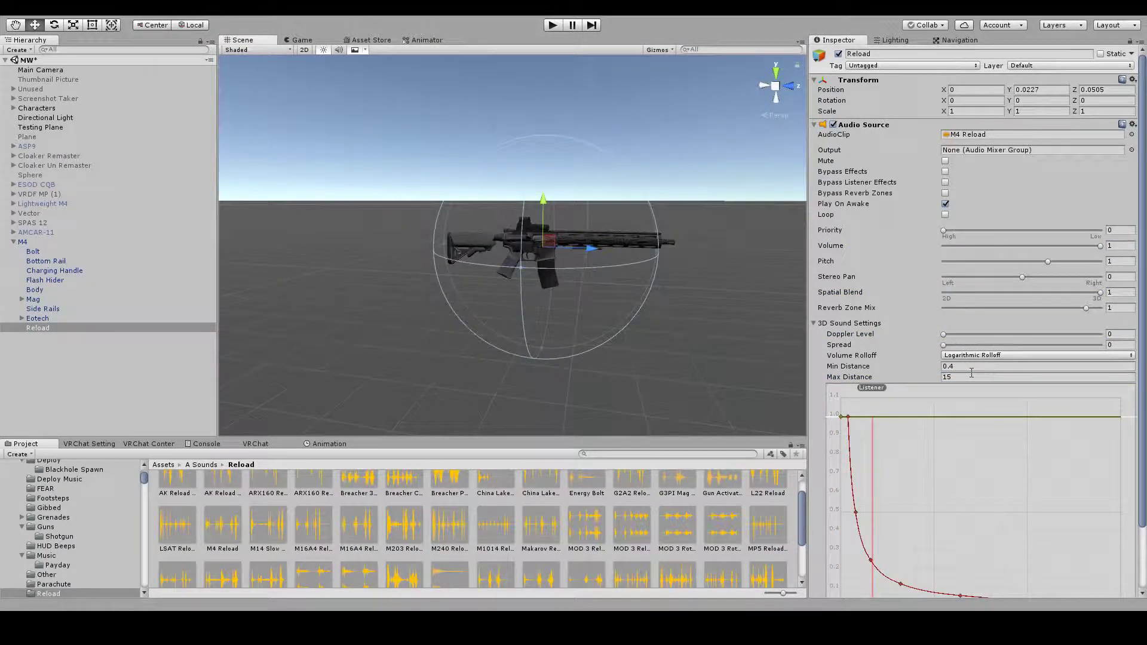
click(971, 374)
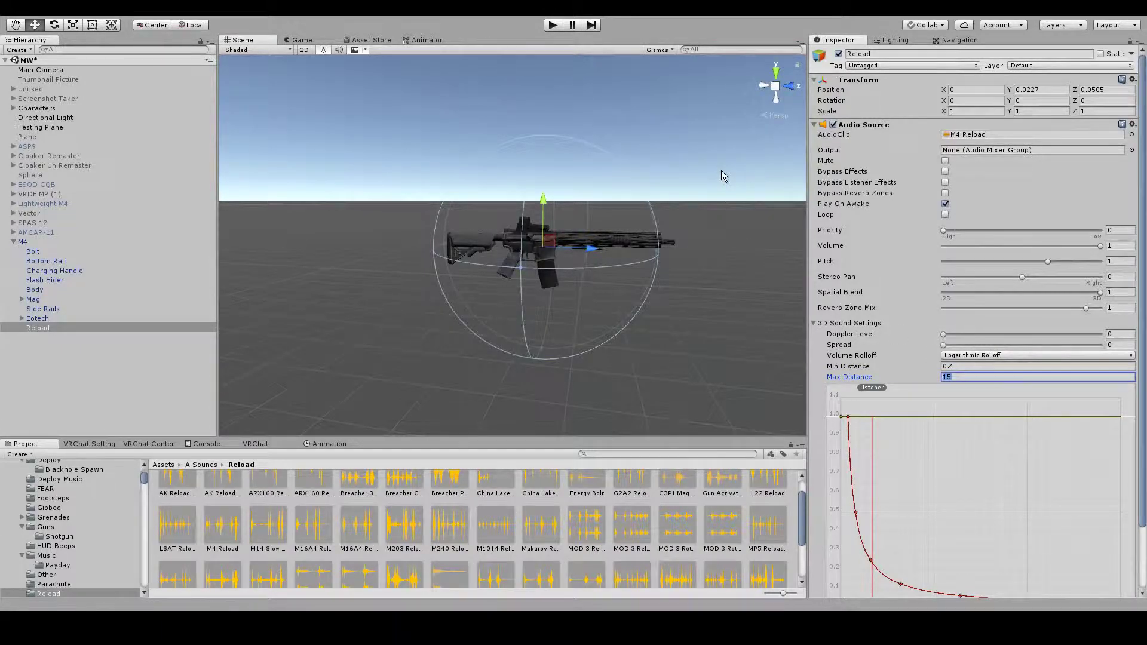
key(Return)
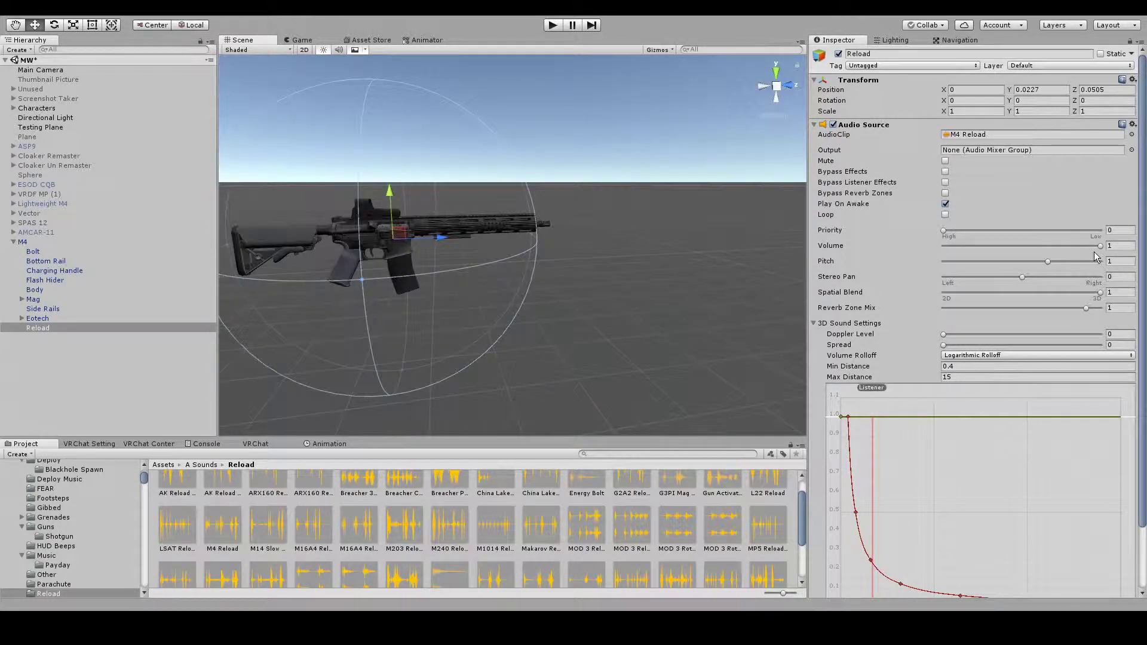
Keep the Reload audio source at volume 1 and deactivate the Reload object
click(1100, 246)
alt+drag(630, 154, 531, 123)
scroll(531, 123, up, 5)
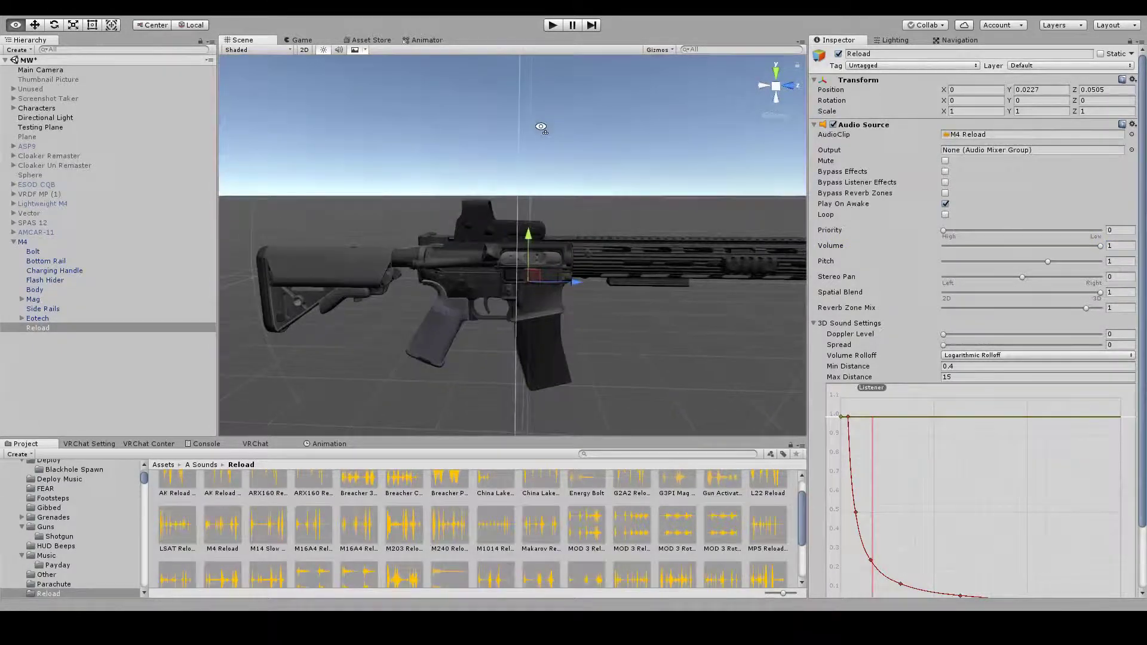
click(526, 119)
click(49, 330)
click(518, 92)
alt+drag(520, 91, 526, 90)
Locate the existing Fire animation files in the Lightweight M4 weapon folder and open its New subfolder
click(36, 252)
click(50, 242)
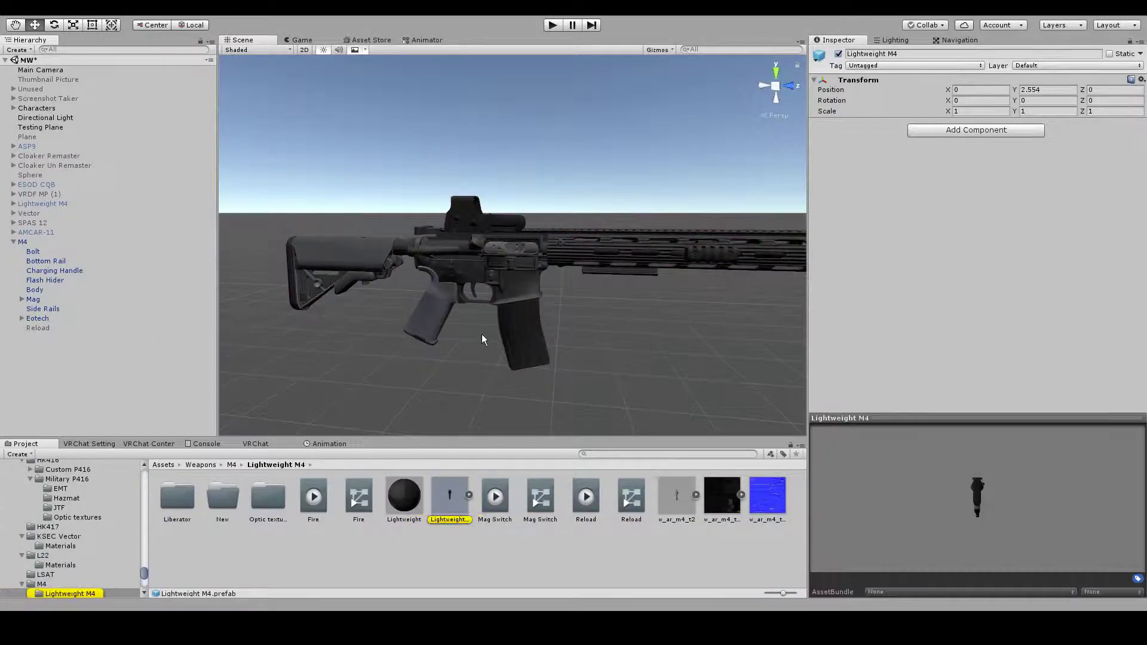
click(461, 554)
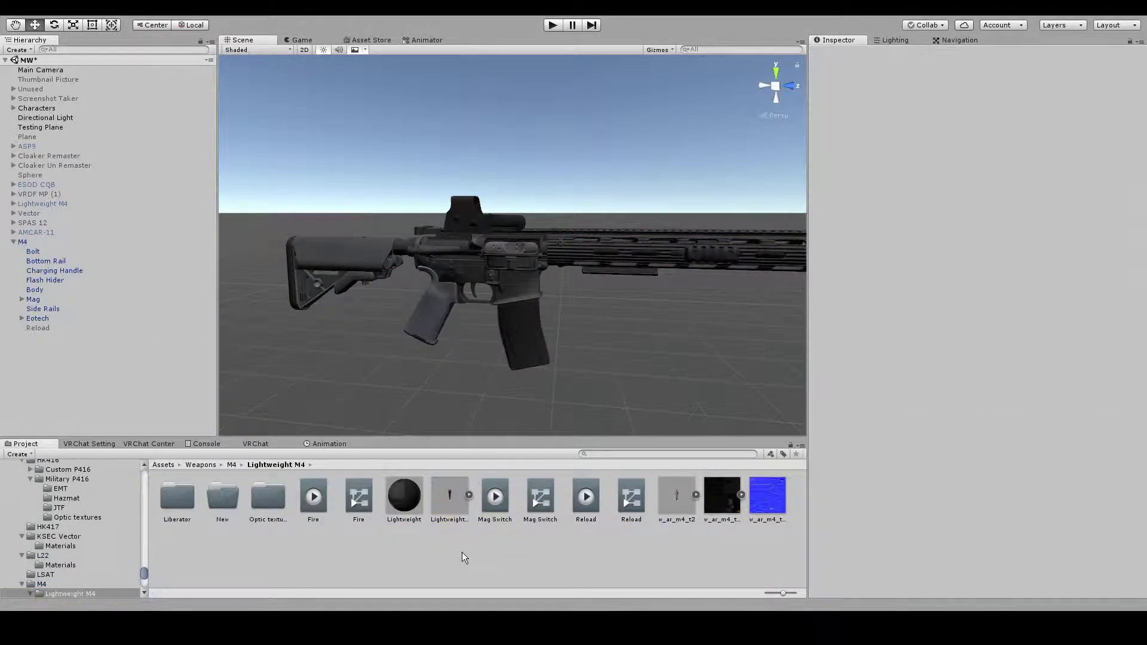
click(75, 242)
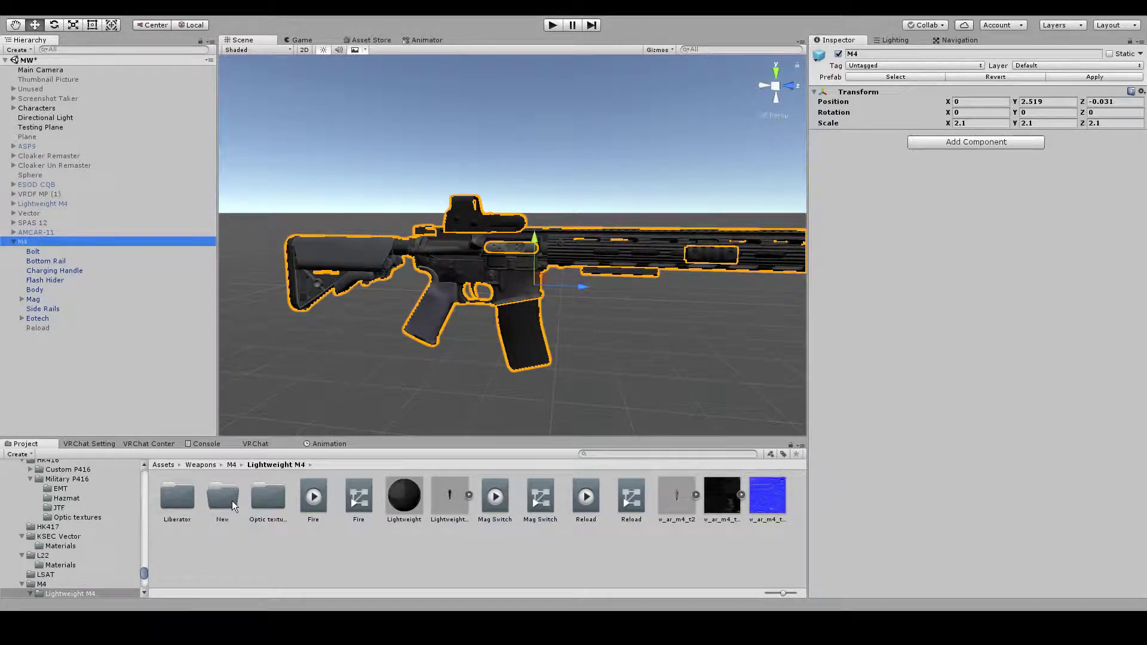
click(282, 546)
ctrl+click(369, 501)
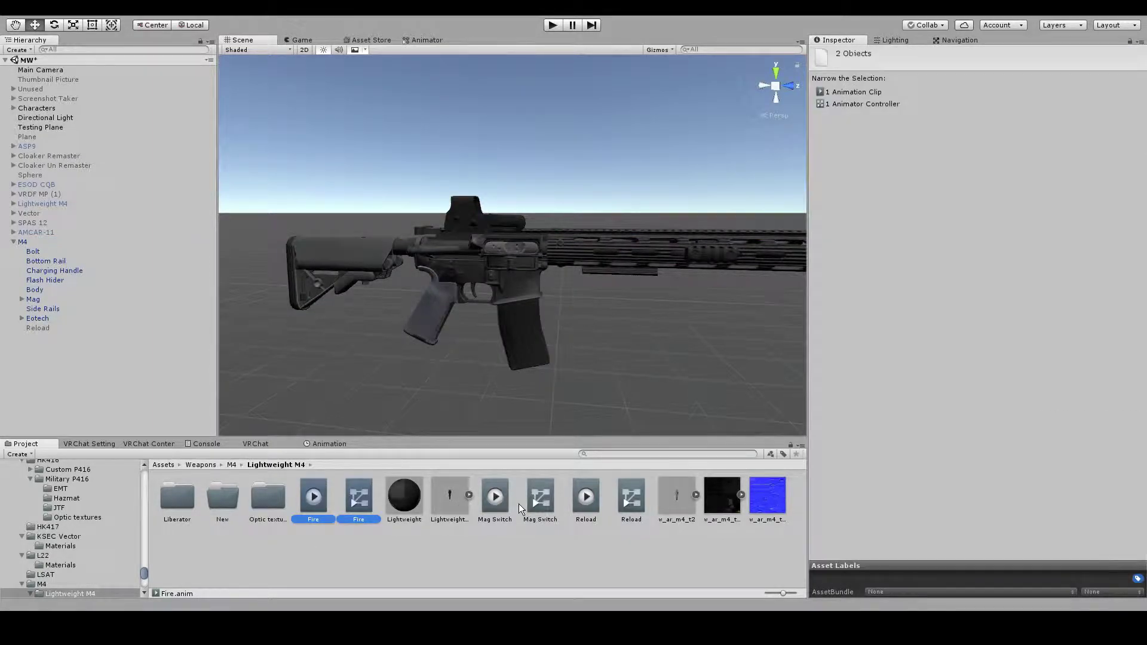
click(599, 562)
double_click(223, 493)
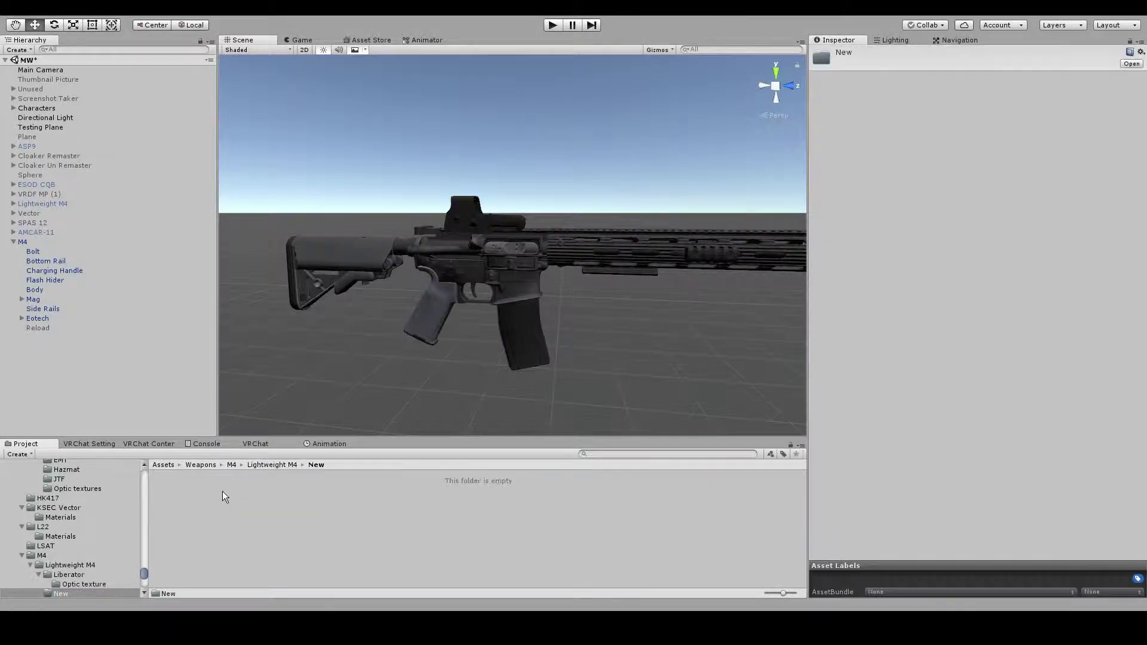
Create an animation clip named Fire in the New folder
right_drag(281, 266, 316, 265)
click(198, 493)
right_click(198, 494)
click(242, 567)
right_click(218, 483)
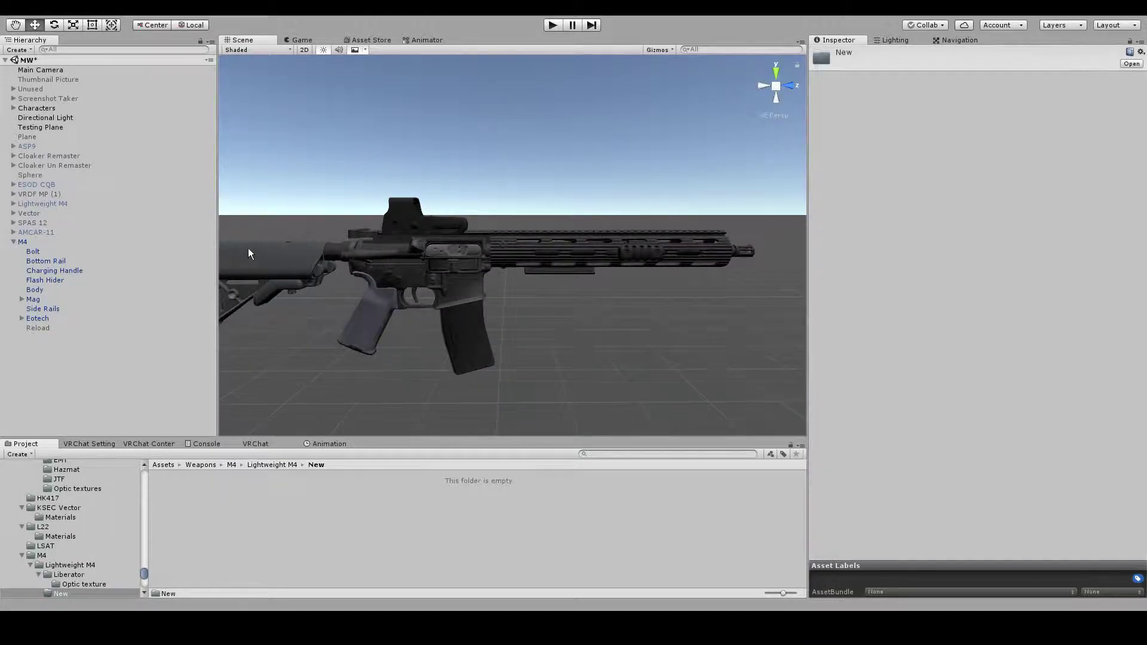
click(407, 482)
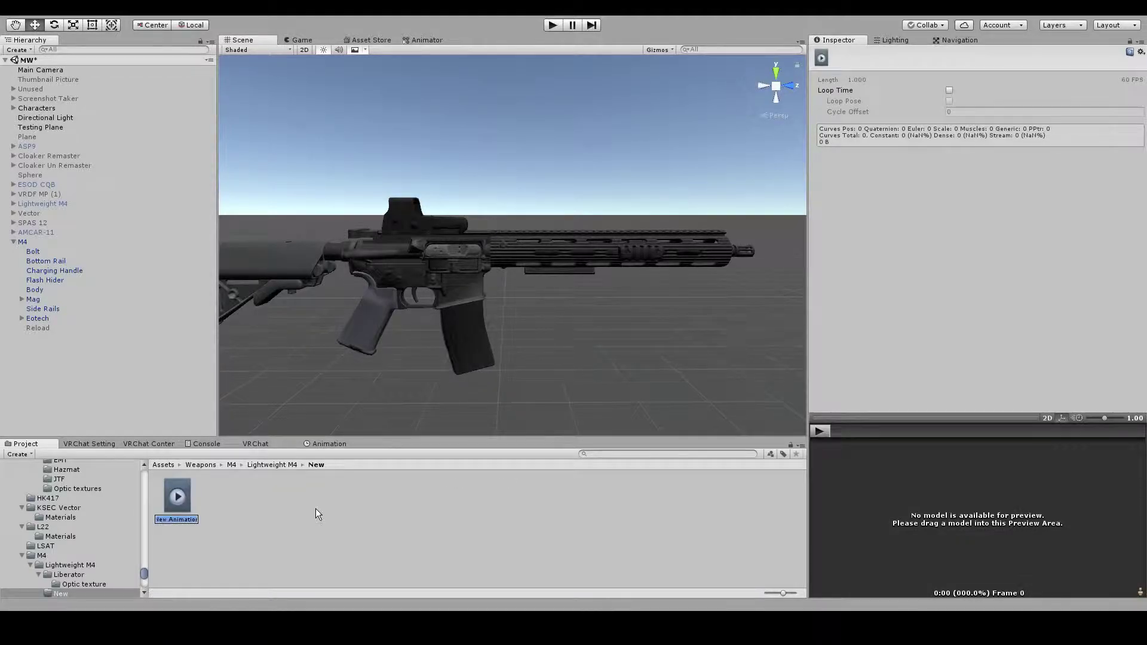
text(F)
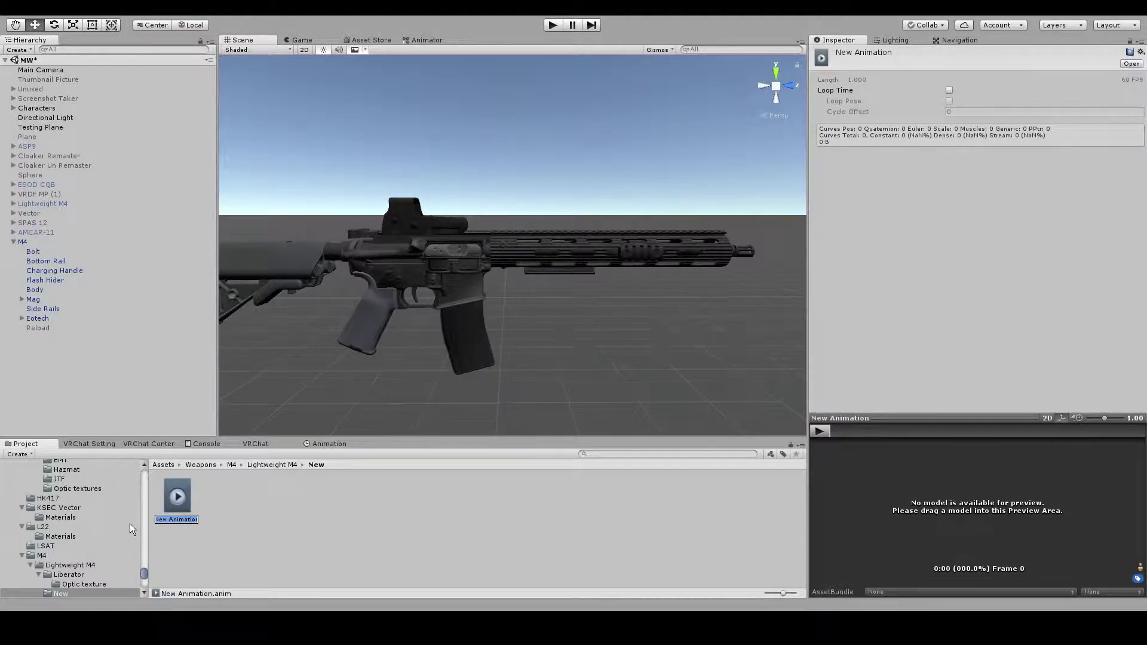
text(ire)
key(Return)
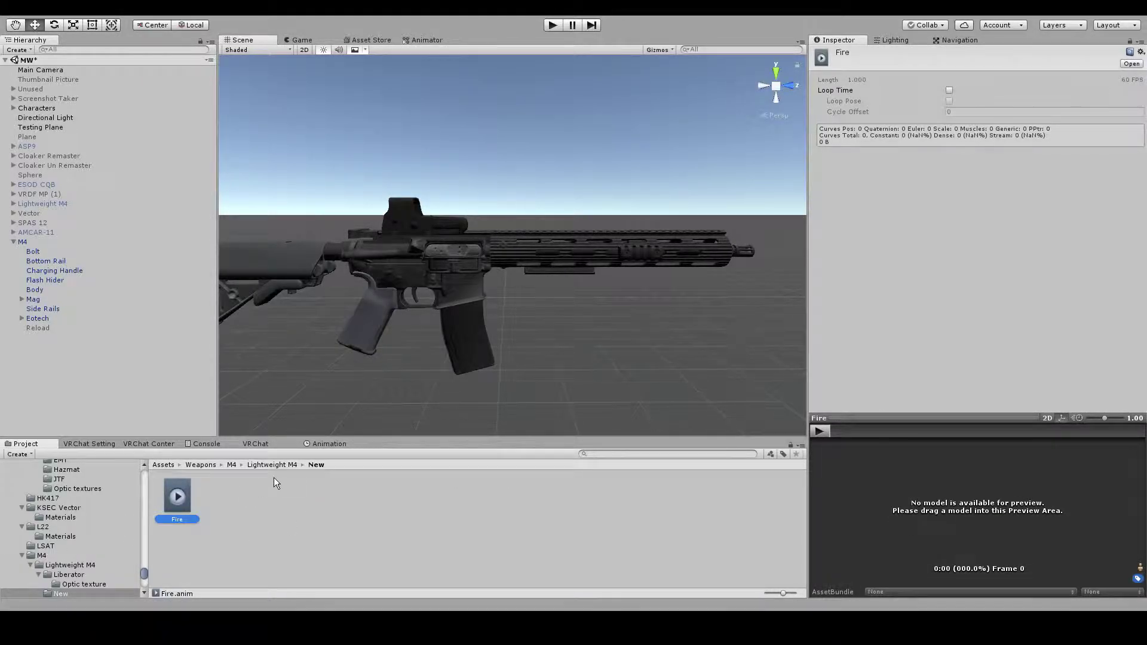
Duplicate the Fire animation clip and name the copy Reload
key(ctrl+d)
key(F2)
text(Reload)
key(Return)
click(303, 485)
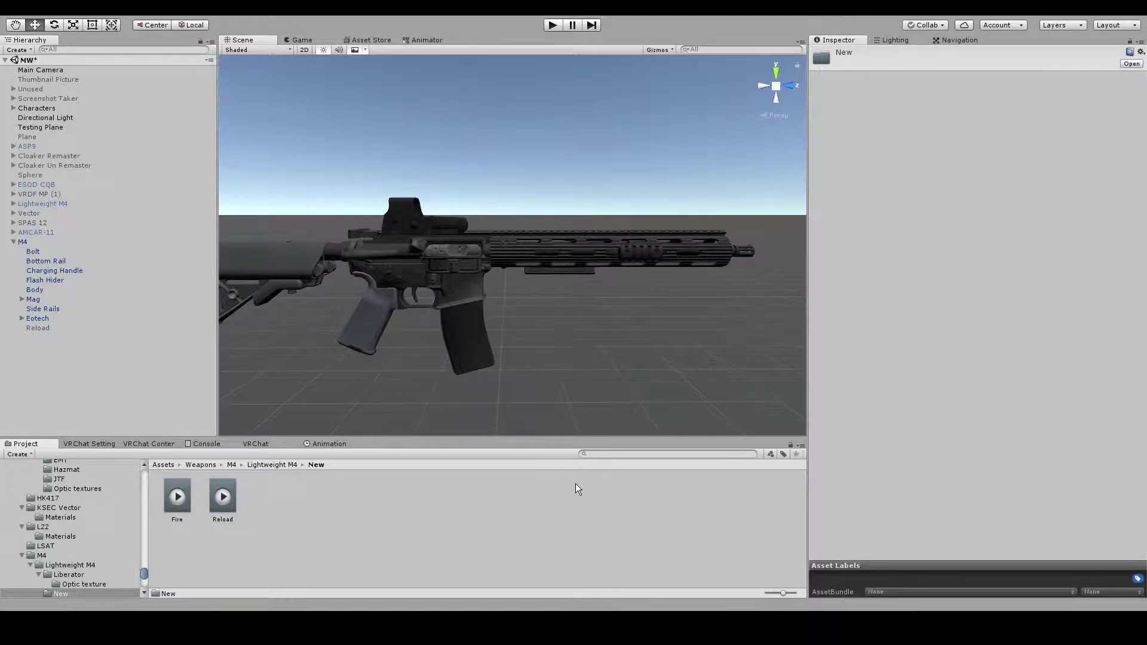
Create an animator controller named Fire in the New folder
click(571, 469)
key(Return)
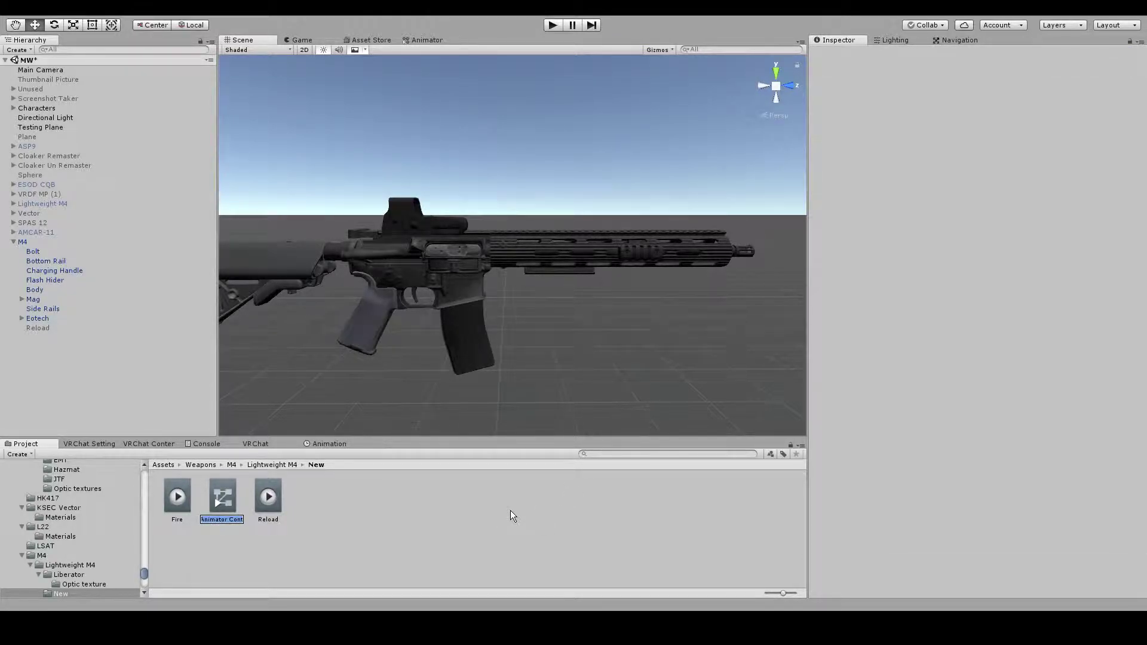
key(F2)
text(Fire)
key(Return)
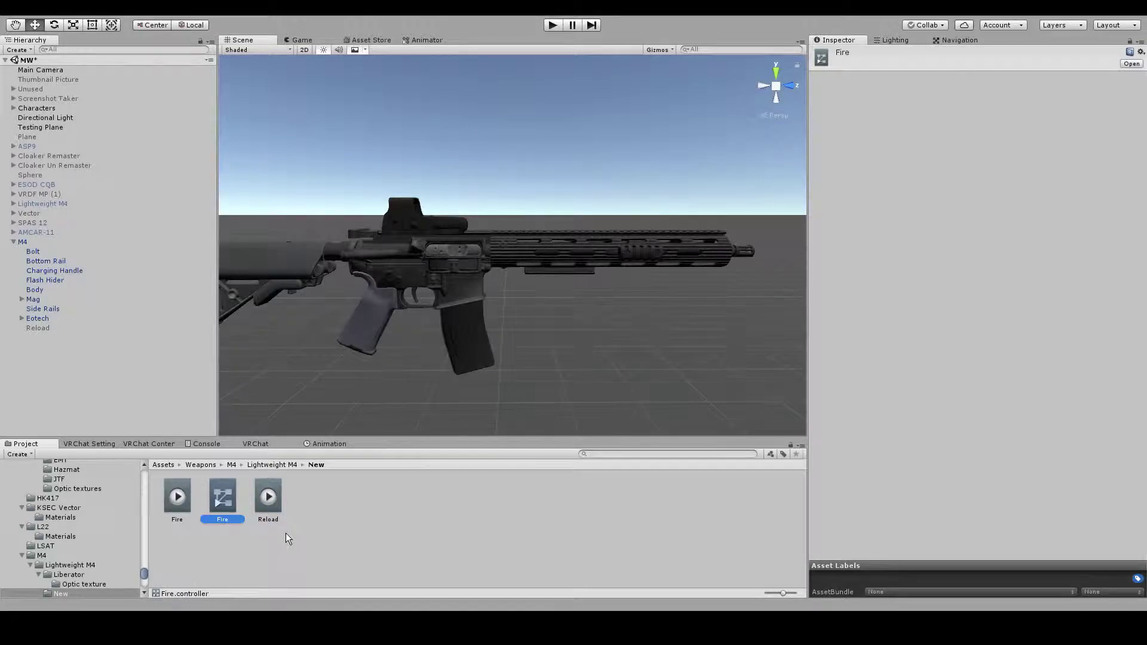
Duplicate the Fire animator controller and name the copy Reload
key(ctrl+d)
key(F2)
text(Reload)
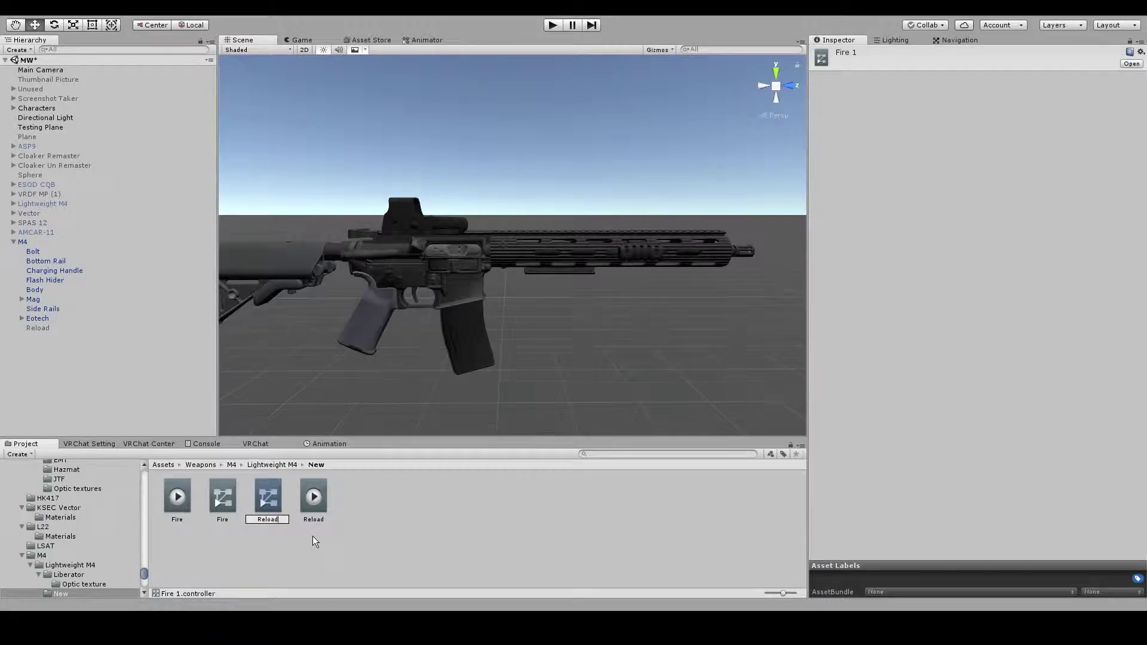
key(Return)
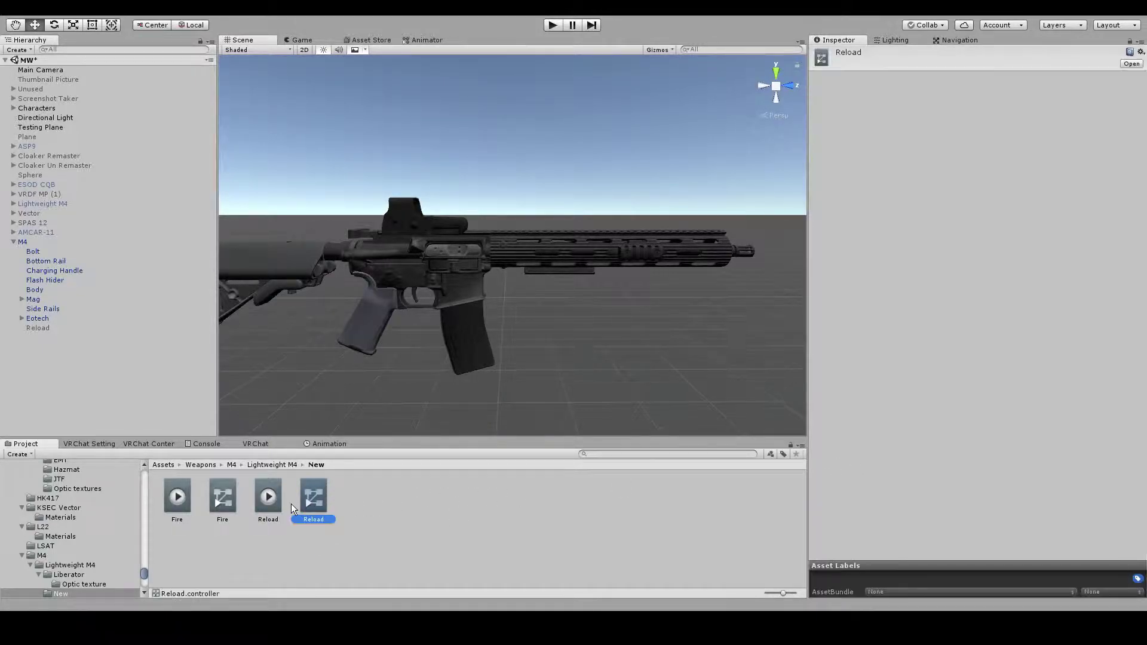
click(276, 505)
click(230, 500)
click(182, 494)
click(267, 508)
click(182, 501)
click(353, 537)
Open the Animator view and display the Fire animator controller's state graph
click(424, 40)
click(240, 39)
click(430, 41)
middle_drag(526, 171, 540, 193)
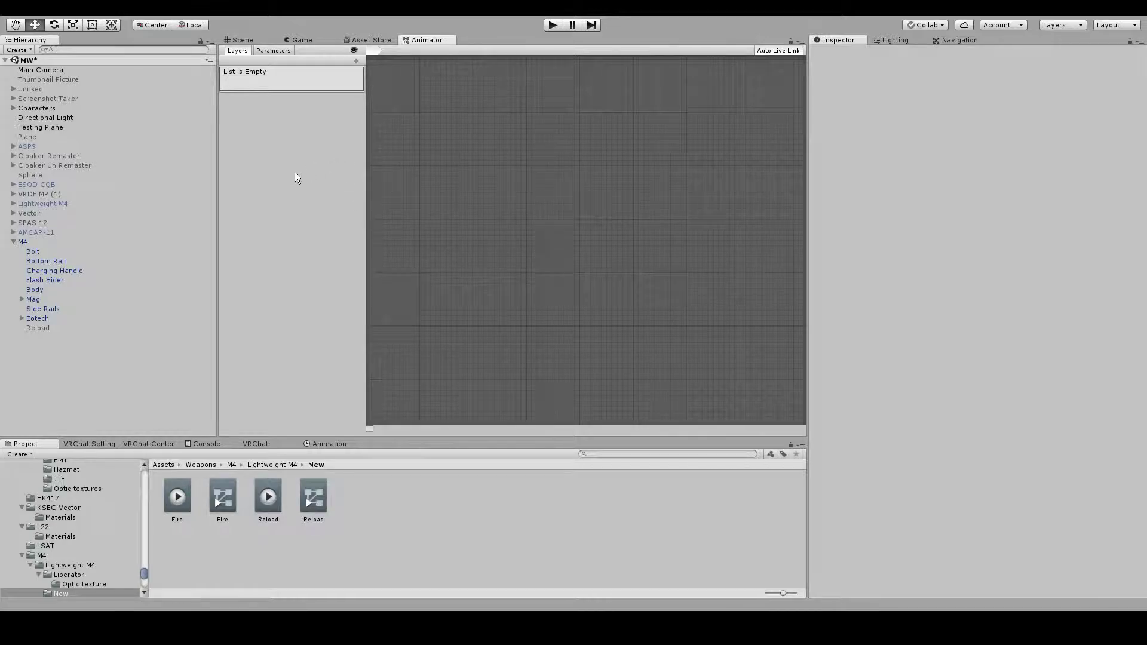
click(233, 40)
click(216, 496)
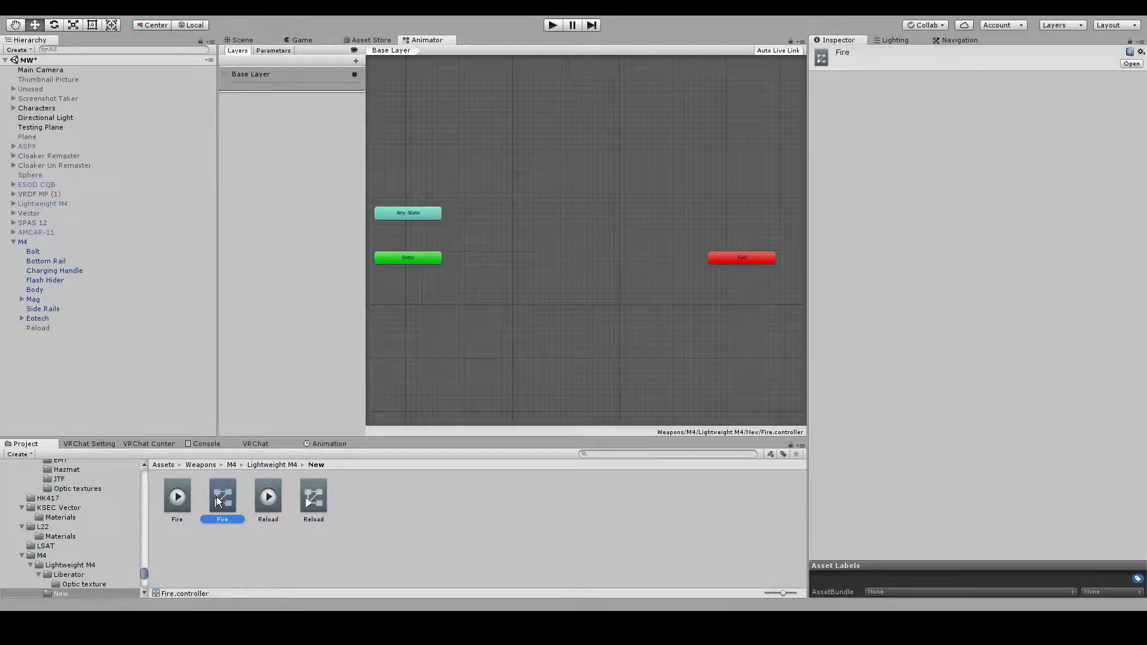
Add the Fire clip as a state in the Fire controller and the Reload clip as a state in the Reload controller
click(181, 503)
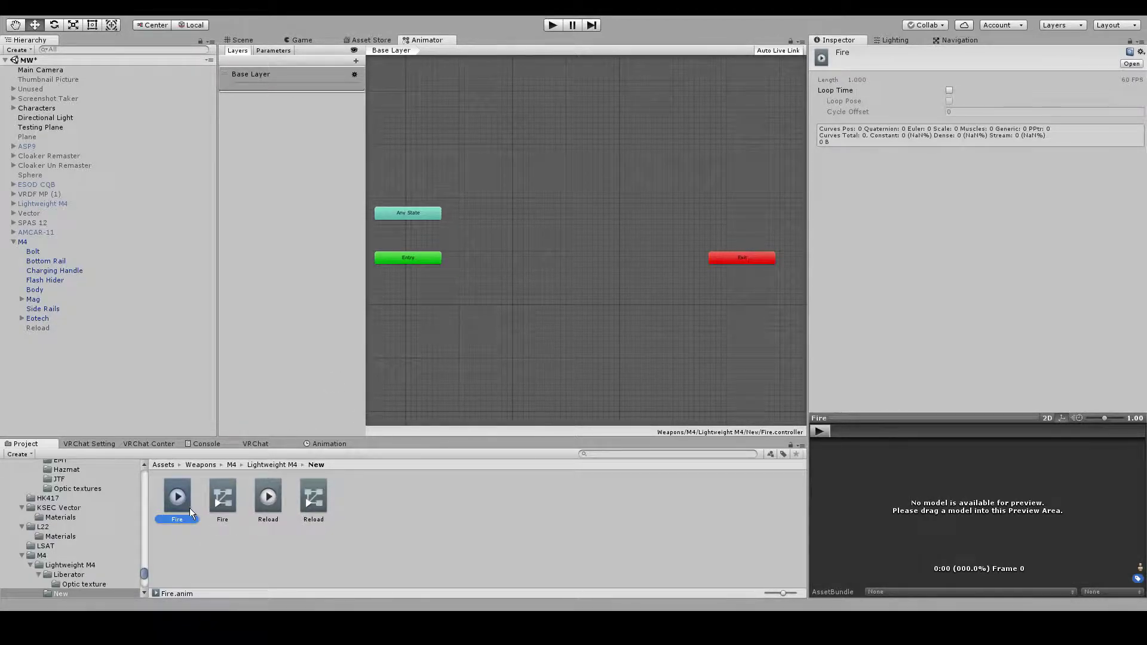
drag(391, 329, 514, 247)
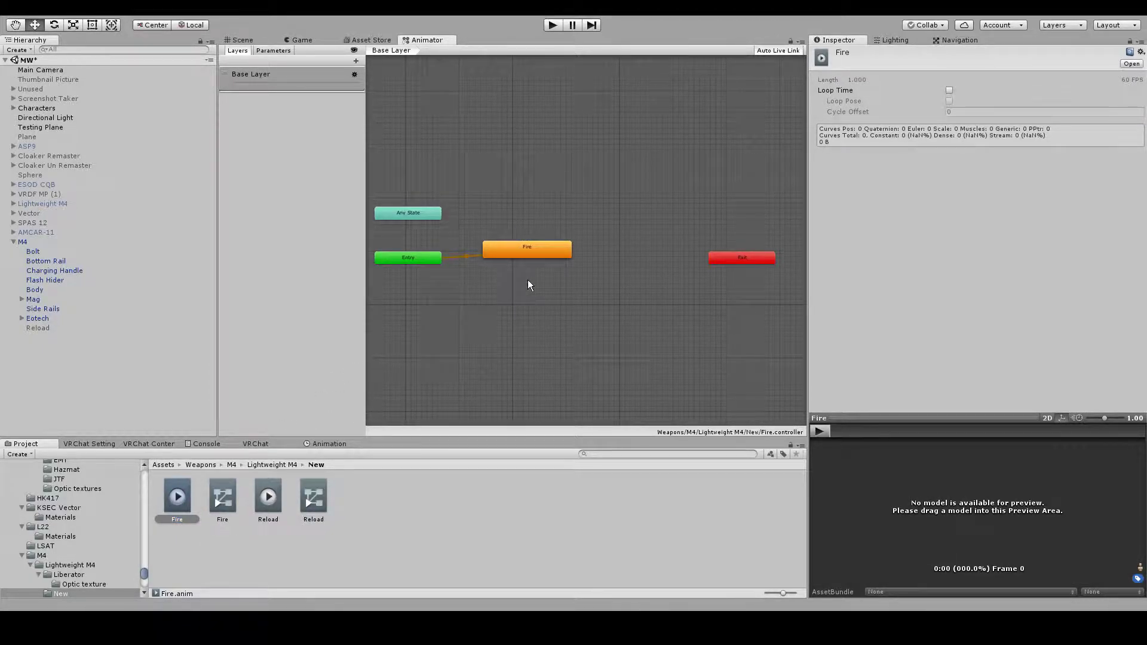
click(310, 500)
drag(451, 287, 507, 267)
Check the state graphs of the Fire and Reload animator controllers for their clip states
click(243, 40)
click(224, 498)
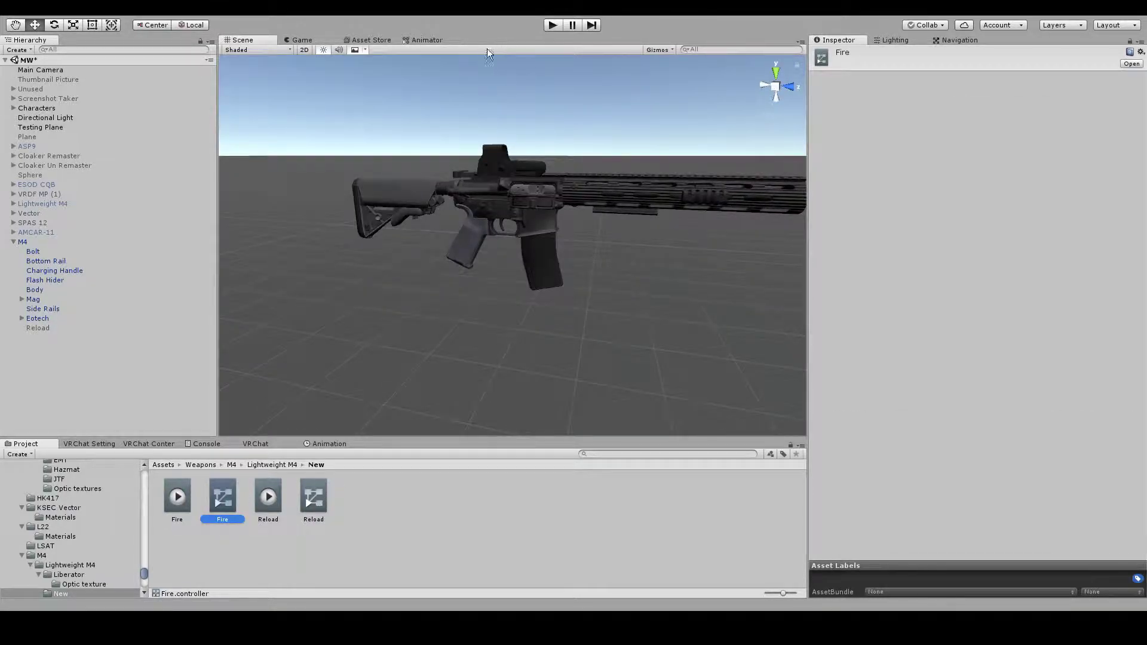
click(425, 40)
click(309, 504)
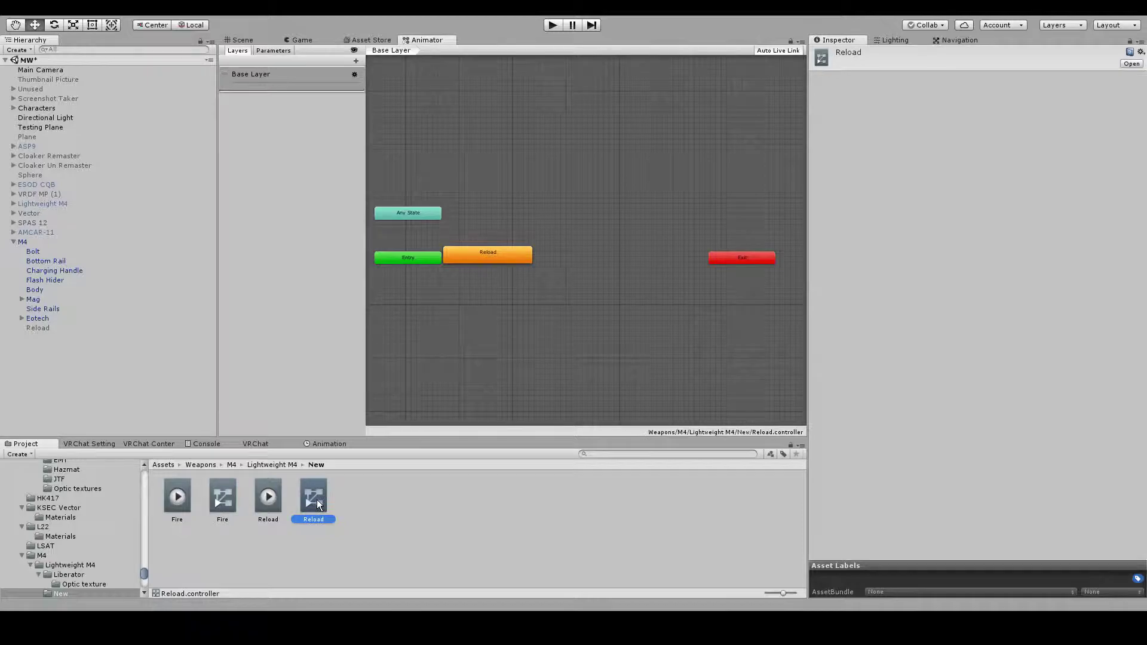
click(222, 496)
click(309, 499)
click(220, 498)
Attach the Reload animator controller to the M4 root object in the scene
key(ctrl+1)
click(22, 241)
alt+drag(507, 256, 582, 233)
key(w)
right_drag(582, 233, 622, 183)
key(s)
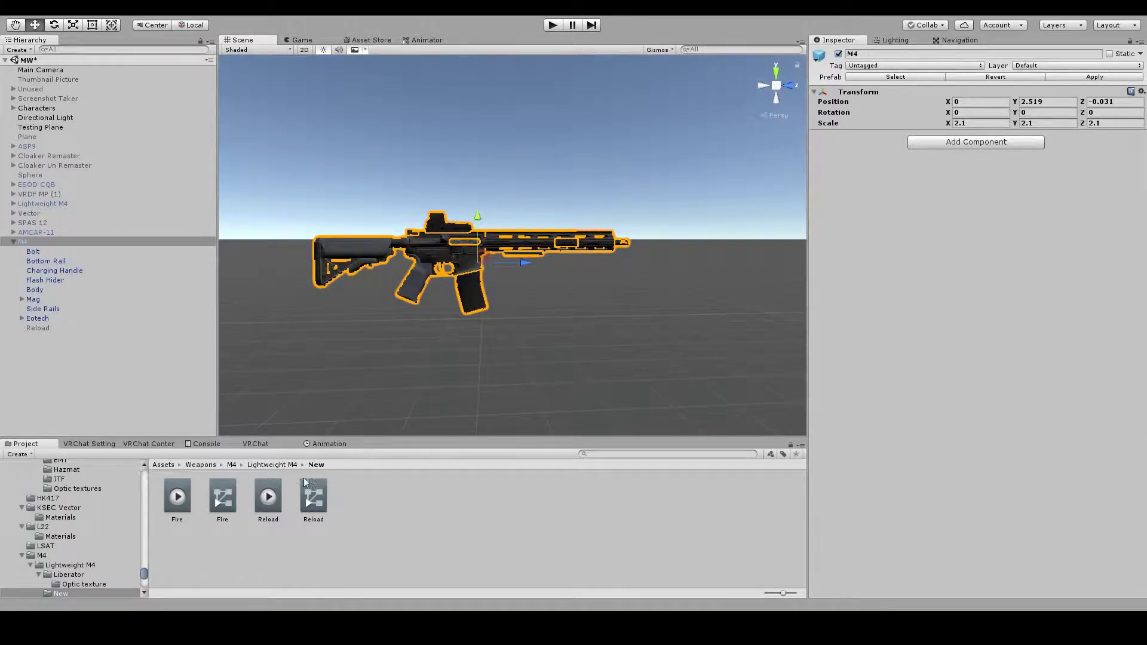
drag(313, 496, 1084, 252)
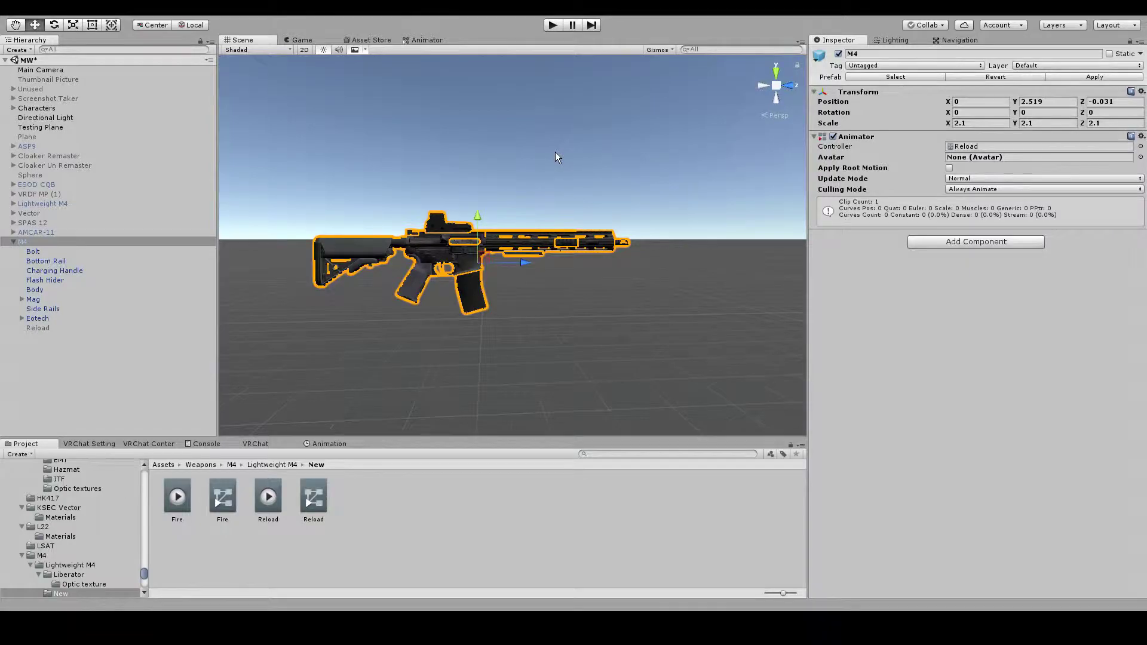
scroll(554, 152, up, 2)
click(295, 368)
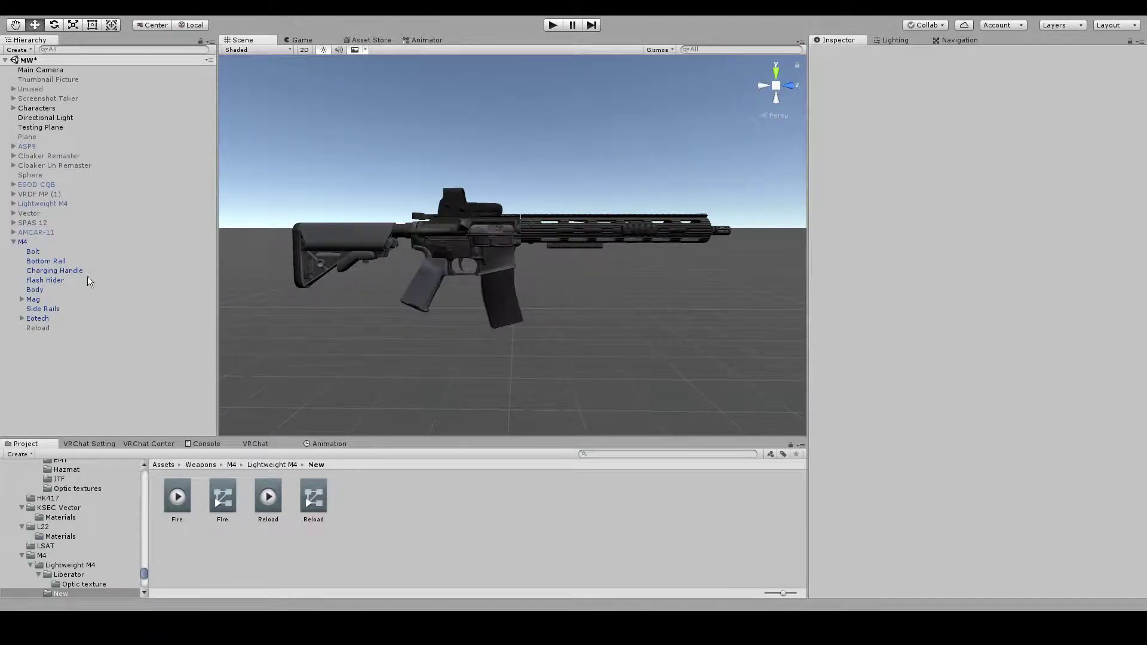
click(80, 242)
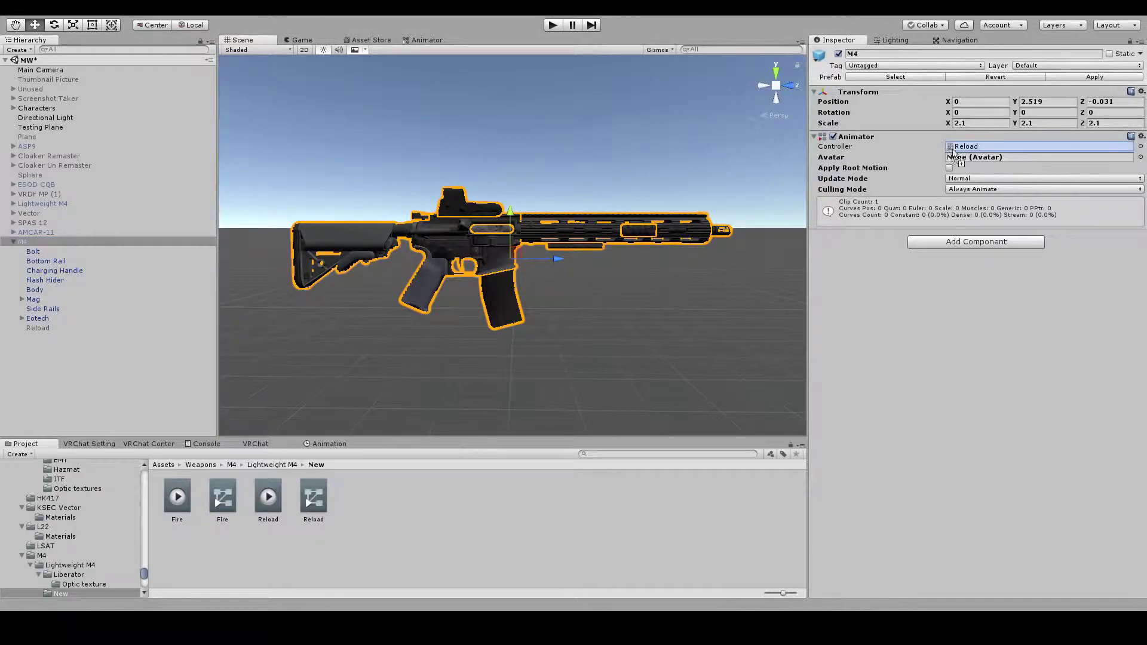
right_drag(588, 277, 618, 272)
click(622, 159)
key(w)
right_drag(621, 158, 585, 158)
key(s)
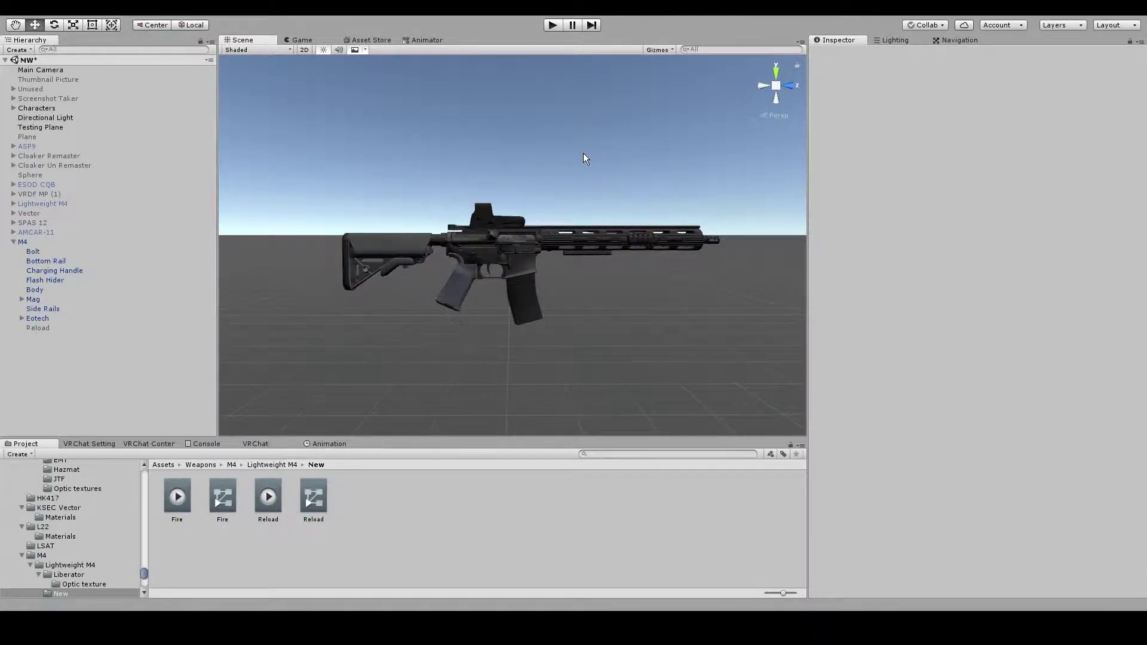
scroll(645, 176, up, 2)
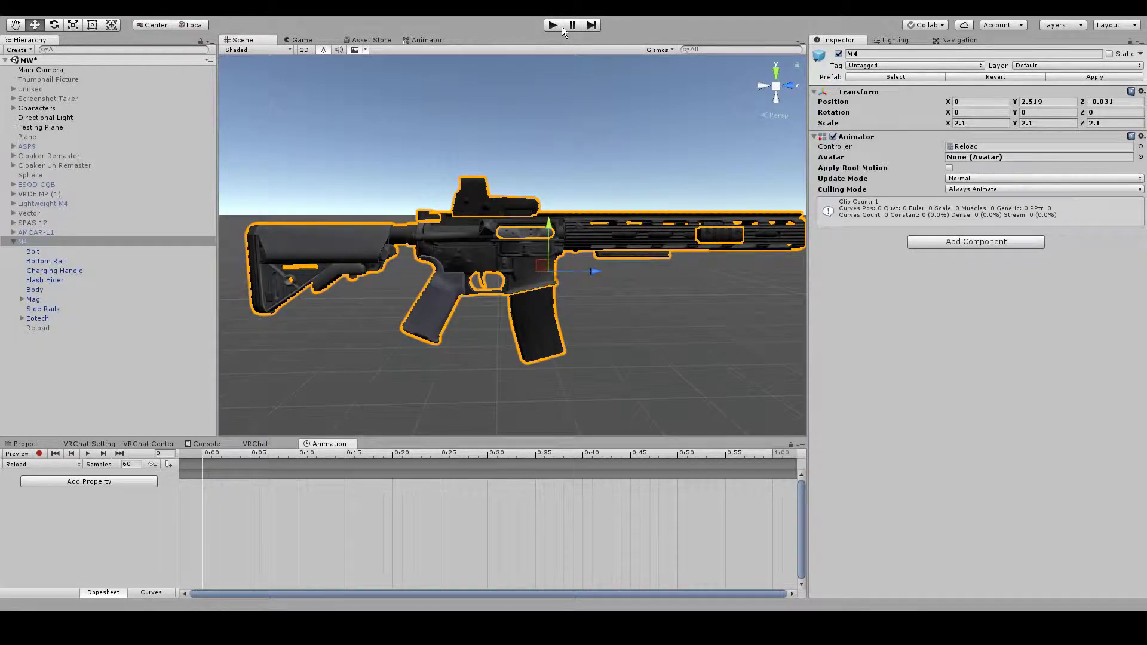
Record the Reload sound object in the Reload clip as inactive at frame 0 and active at frame 1, with its audio properties keyed at frame 0
click(561, 27)
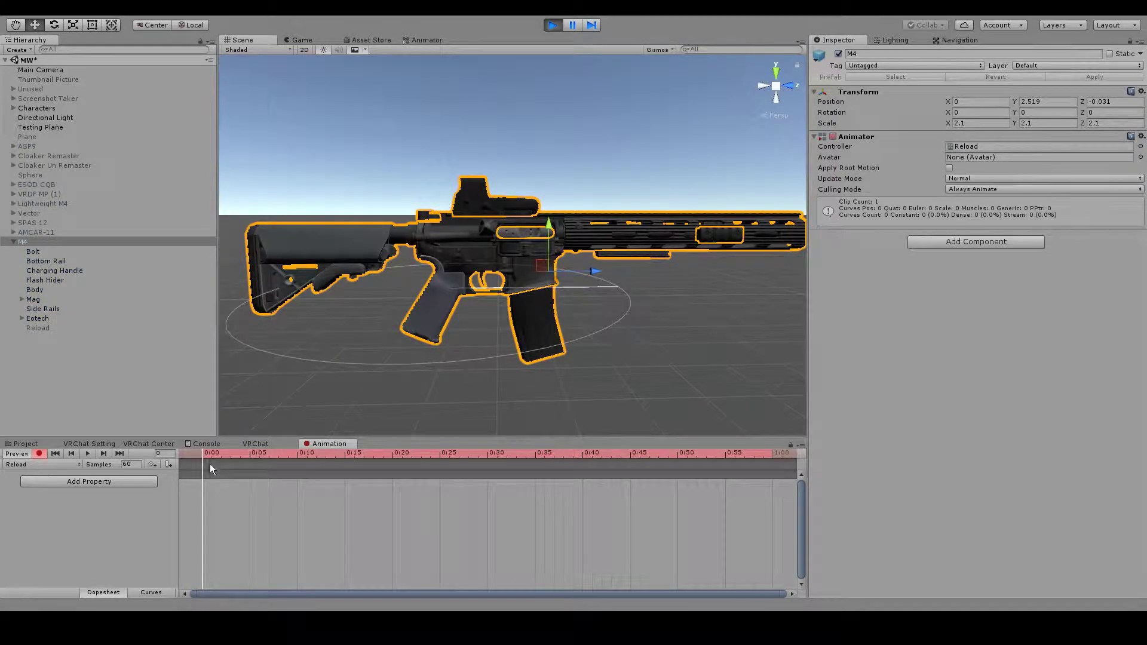
scroll(225, 514, up, 3)
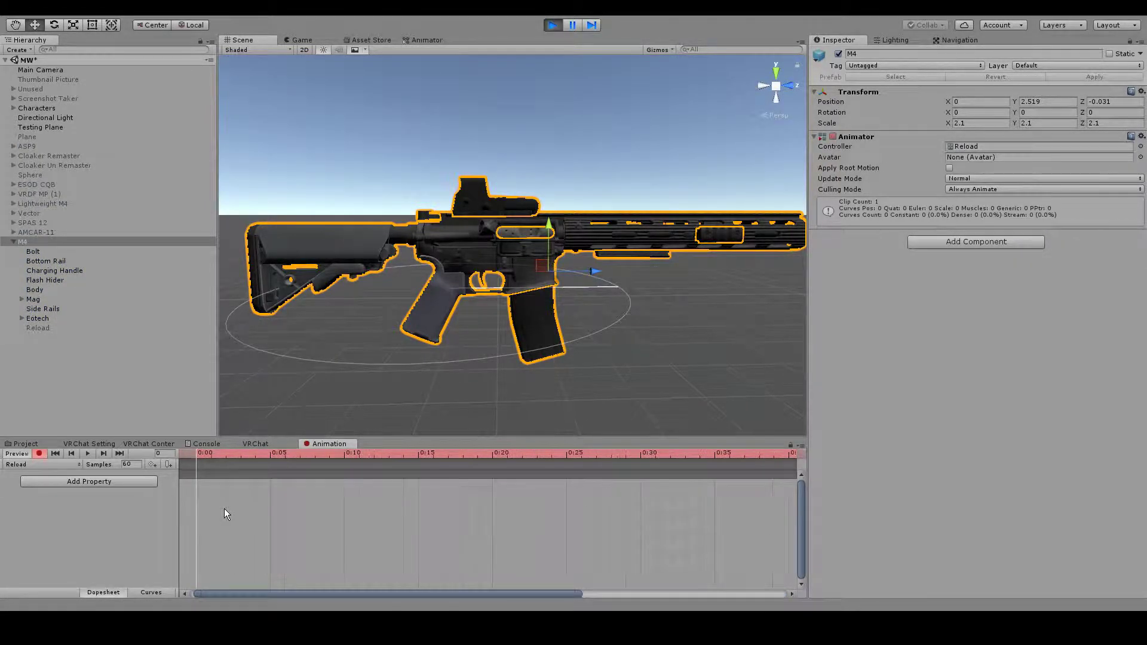
click(211, 457)
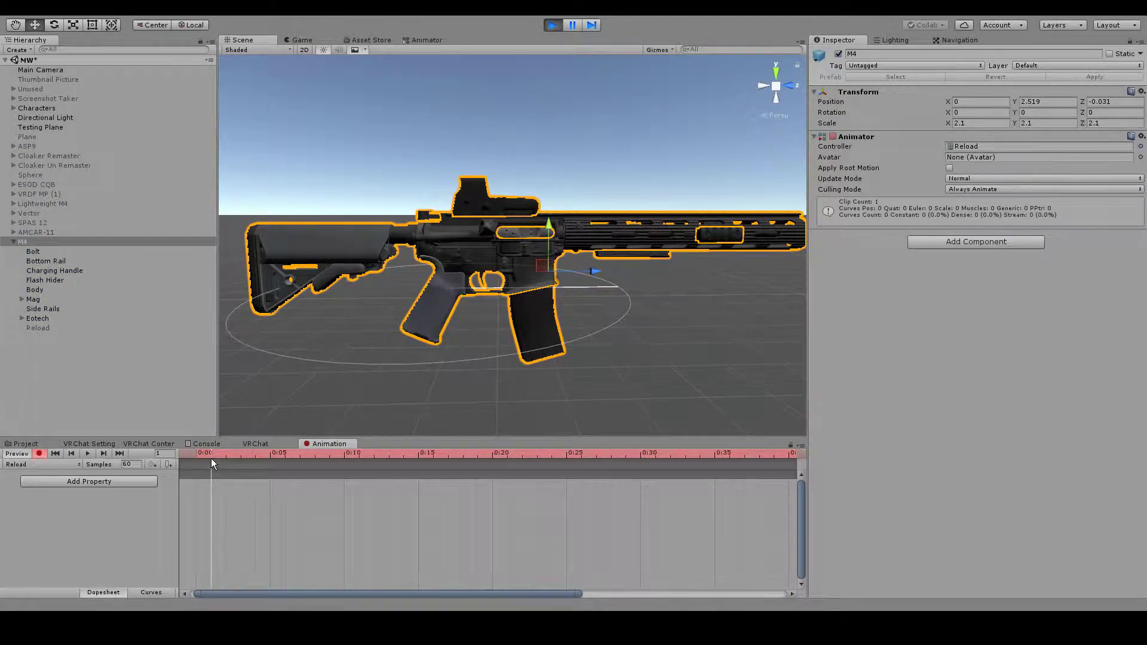
click(41, 328)
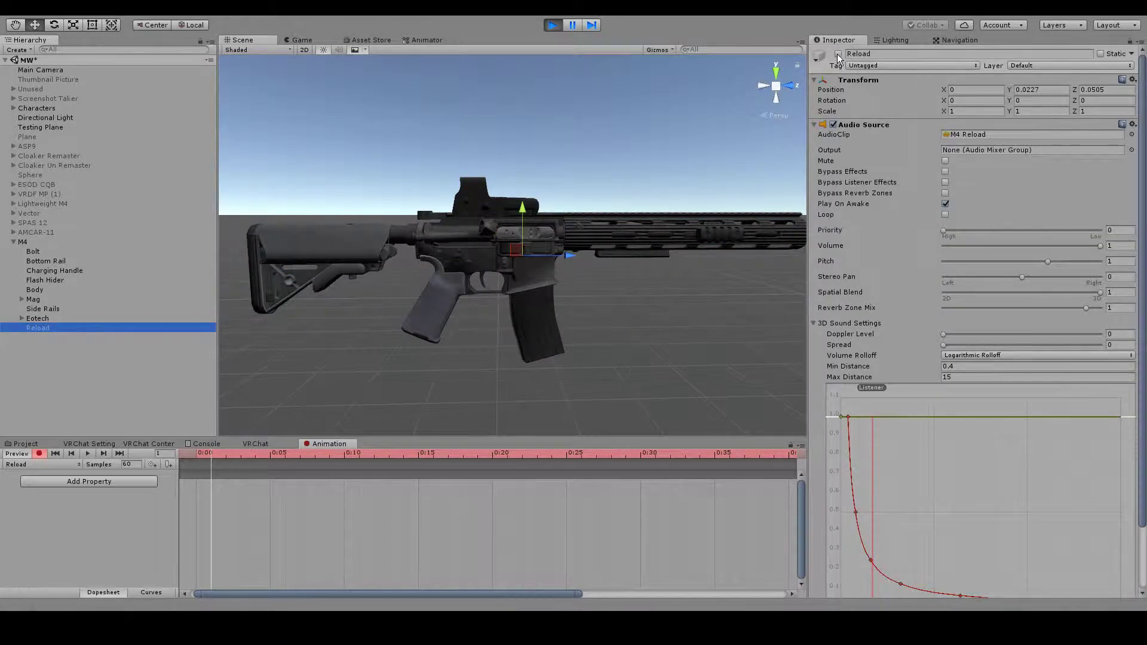
click(839, 54)
click(198, 456)
scroll(364, 507, down, 10)
scroll(359, 514, down, 2)
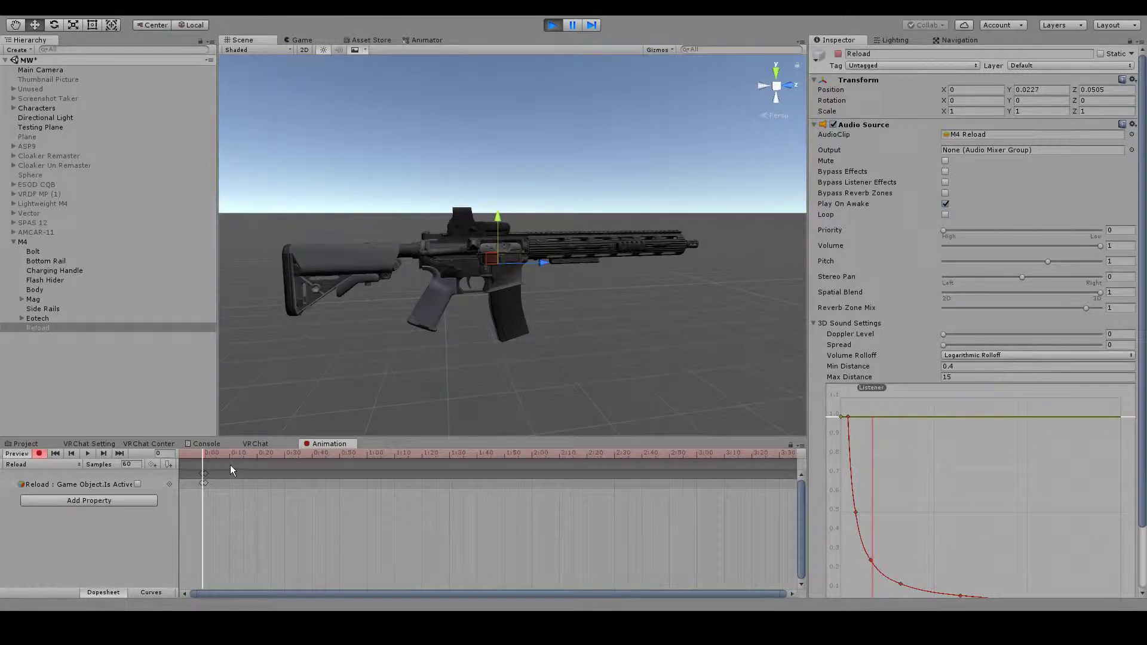
scroll(203, 529, up, 12)
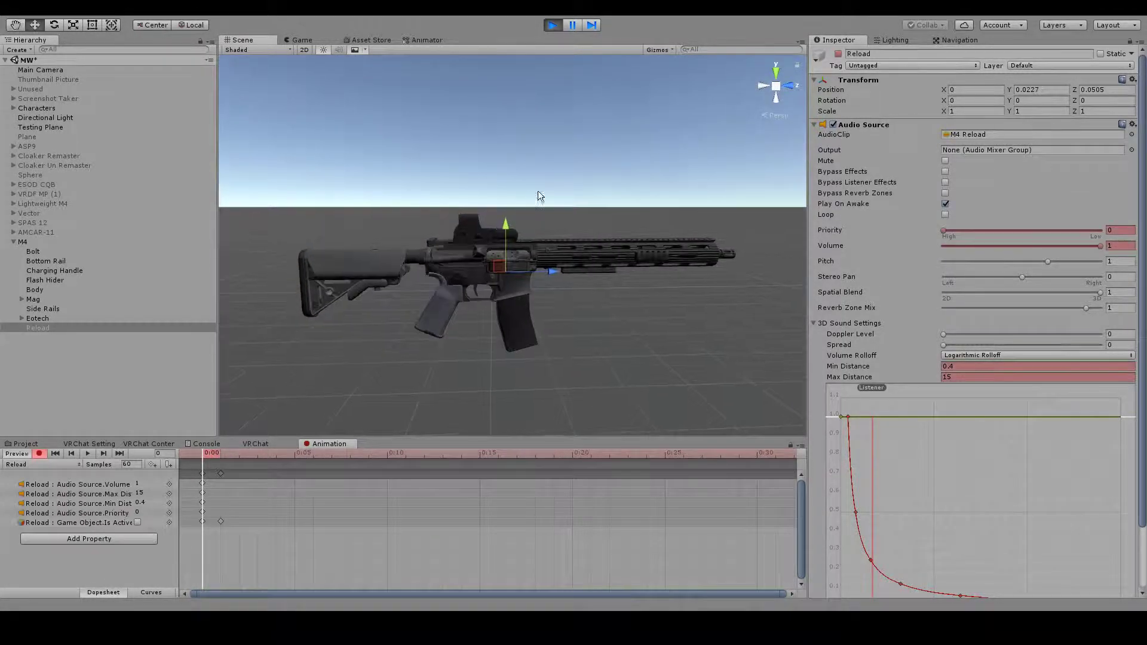
click(578, 163)
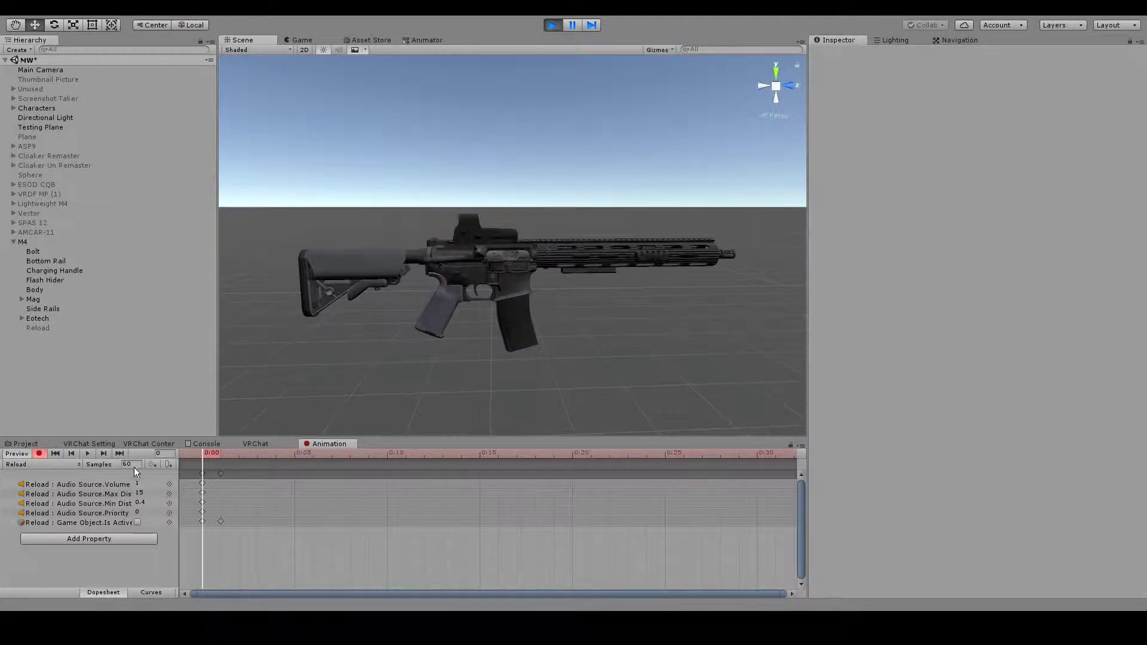
Keyframe the magazine swap and the bolt and charging handle pull in the Reload clip, and play it back from the start
click(315, 454)
click(53, 298)
key(f)
alt+drag(526, 239, 563, 267)
key(e)
key(w)
scroll(537, 292, down, 5)
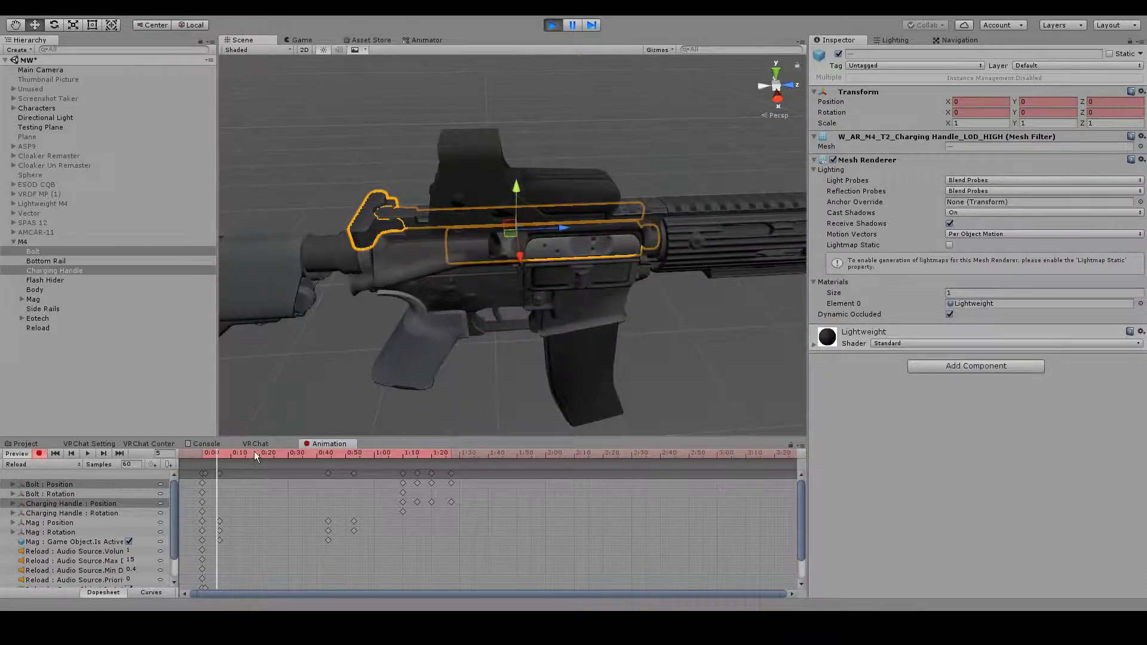
click(203, 453)
click(90, 453)
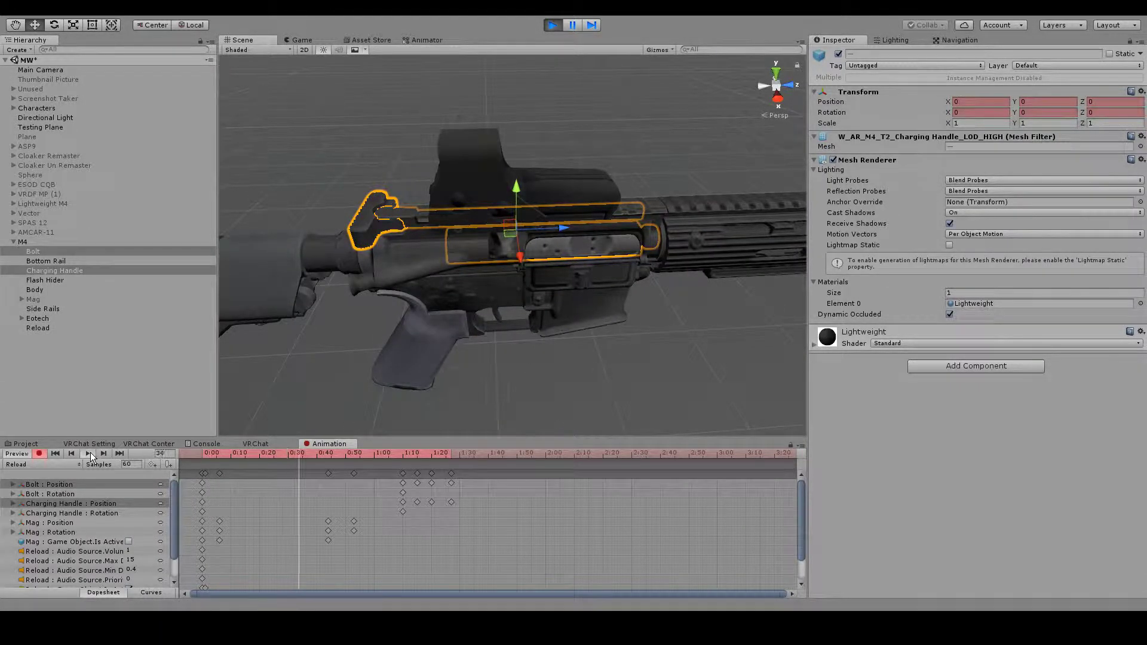
Copy the last bolt and charging handle keyframes to 3:00 in the Reload clip and preview it from the start
click(453, 473)
key(ctrl+c)
click(718, 457)
key(ctrl+v)
drag(717, 456, 190, 477)
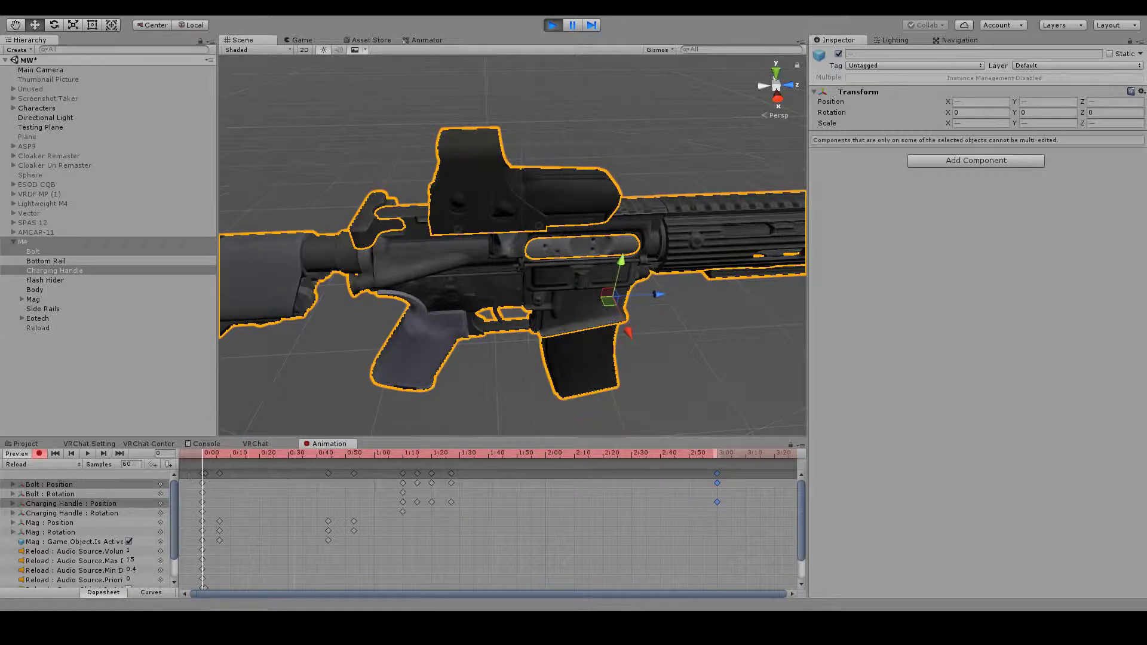
click(90, 454)
Shift the bolt and charging handle pull keyframes later in the Reload clip so they start at frame 88
click(457, 455)
drag(460, 468, 395, 516)
drag(404, 483, 453, 481)
click(418, 525)
click(88, 454)
right_drag(543, 418, 596, 423)
scroll(500, 482, up, 4)
click(463, 454)
drag(463, 469, 440, 513)
drag(448, 484, 453, 483)
click(550, 533)
scroll(550, 533, down, 2)
click(17, 454)
Record the magazine's Rounds at frame 88 of the Reload clip with X position 0 and X rotation 0
click(509, 454)
click(39, 454)
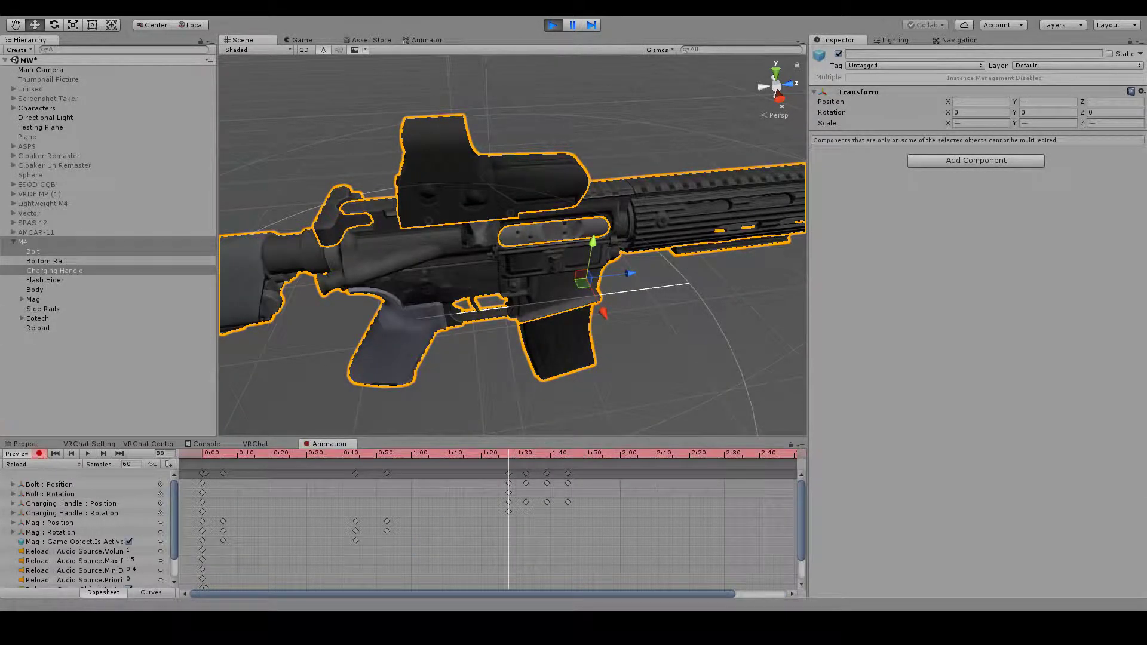
click(22, 299)
click(47, 308)
click(988, 102)
text(0)
click(980, 113)
text(0)
middle_drag(581, 294, 538, 317)
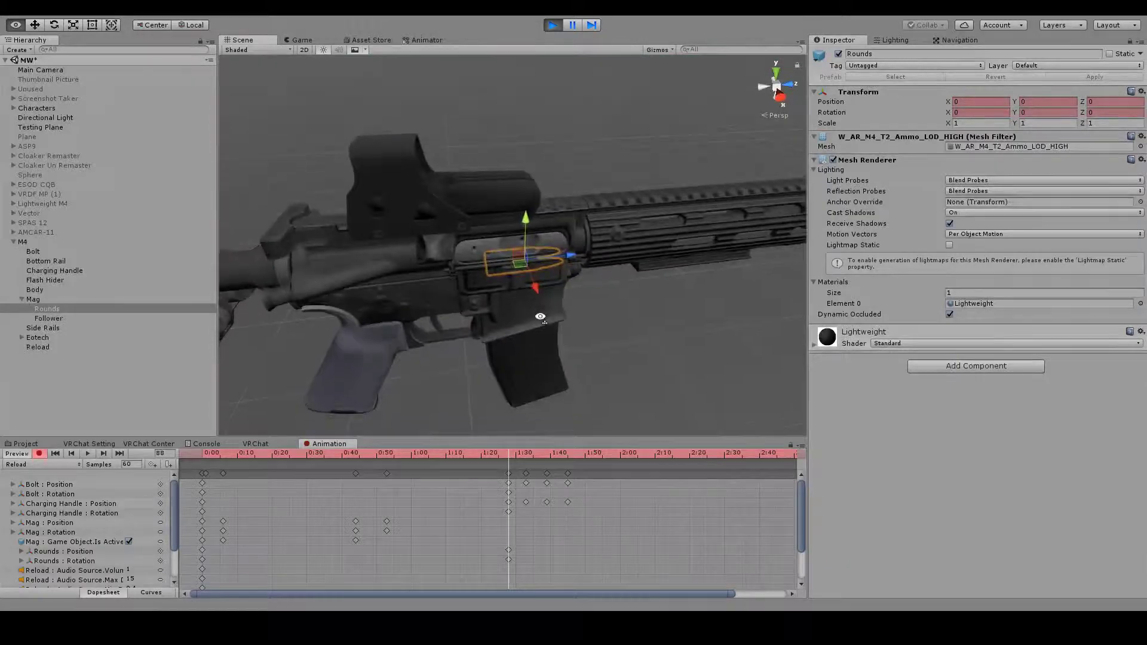
Keyframe the Rounds feeding into the chamber along with the bolt cycle in the Reload clip, and preview the motion
click(525, 455)
scroll(538, 322, up, 8)
right_drag(567, 299, 558, 312)
key(e)
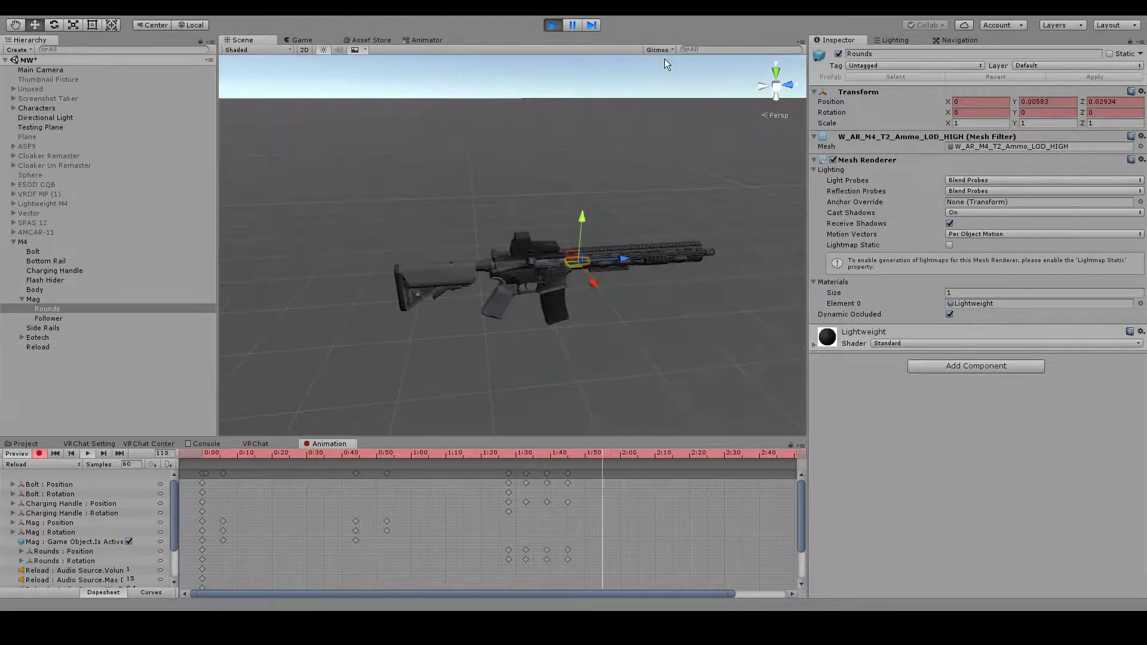
click(691, 99)
right_drag(691, 101, 705, 137)
key(w)
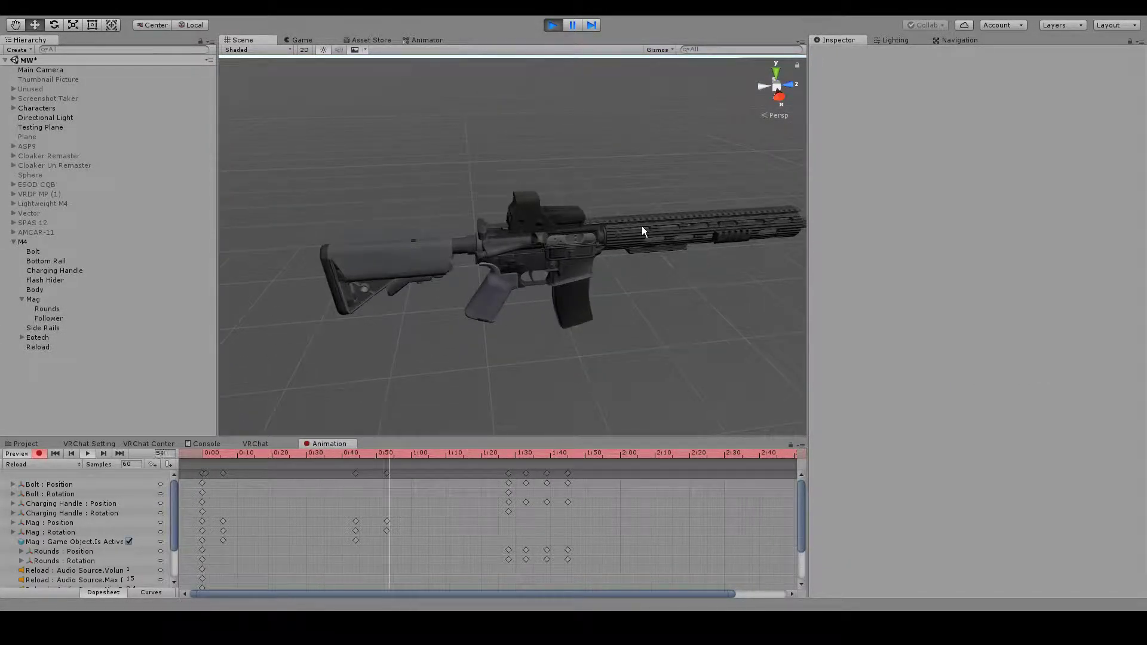
right_drag(646, 222, 700, 221)
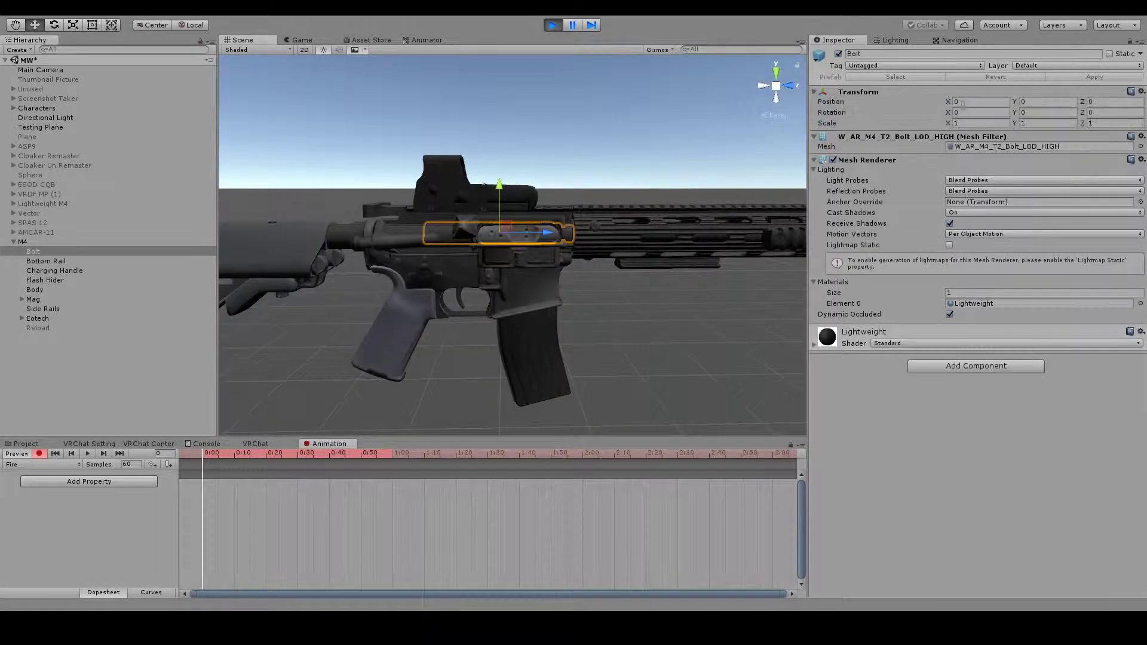
Keyframe the bolt in the Fire clip sliding rearward and returning to its copied start position, and play the clip
click(971, 103)
key(BackSpace)
click(221, 459)
drag(545, 233, 478, 238)
mouse_move(234, 458)
mouse_down()
mouse_move(249, 454)
mouse_move(221, 472)
mouse_up()
click(203, 474)
key(ctrl+c)
key(ctrl+v)
click(88, 454)
Retime the Fire clip's bolt keyframes so the rearward position falls on frame 2 and the return on frame 6
scroll(193, 496, up, 7)
click(272, 508)
drag(349, 473, 254, 472)
drag(223, 474, 213, 473)
click(327, 498)
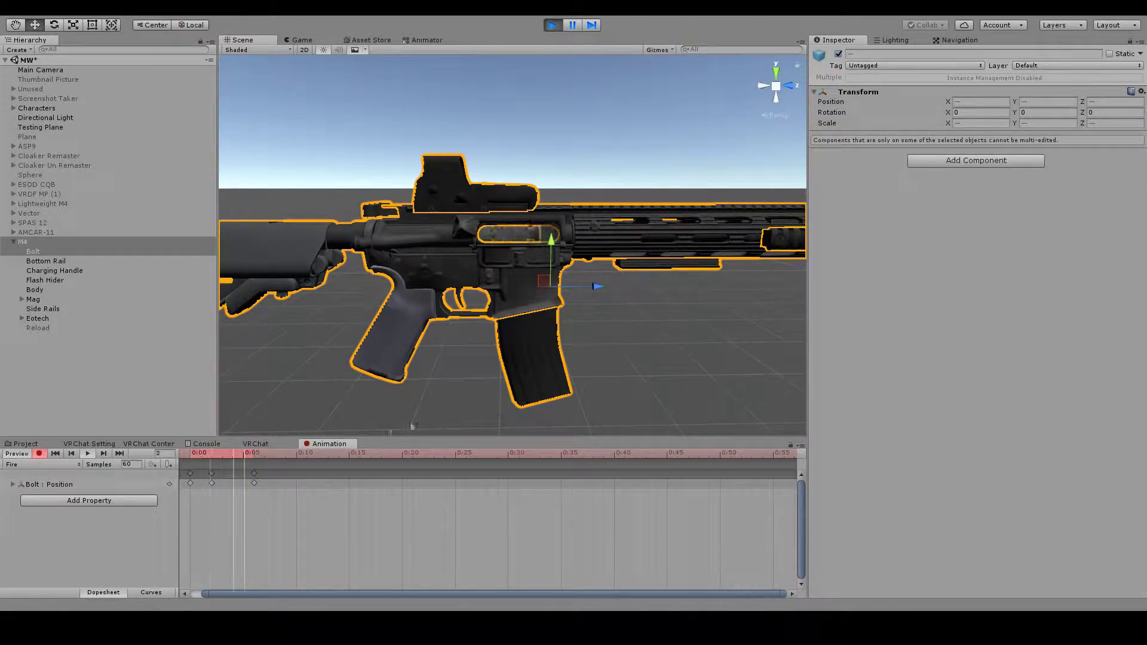
Record starting position and rotation keys for the magazine's Rounds in the Fire clip, entering 0 for the X position
click(577, 116)
alt+drag(578, 117, 634, 220)
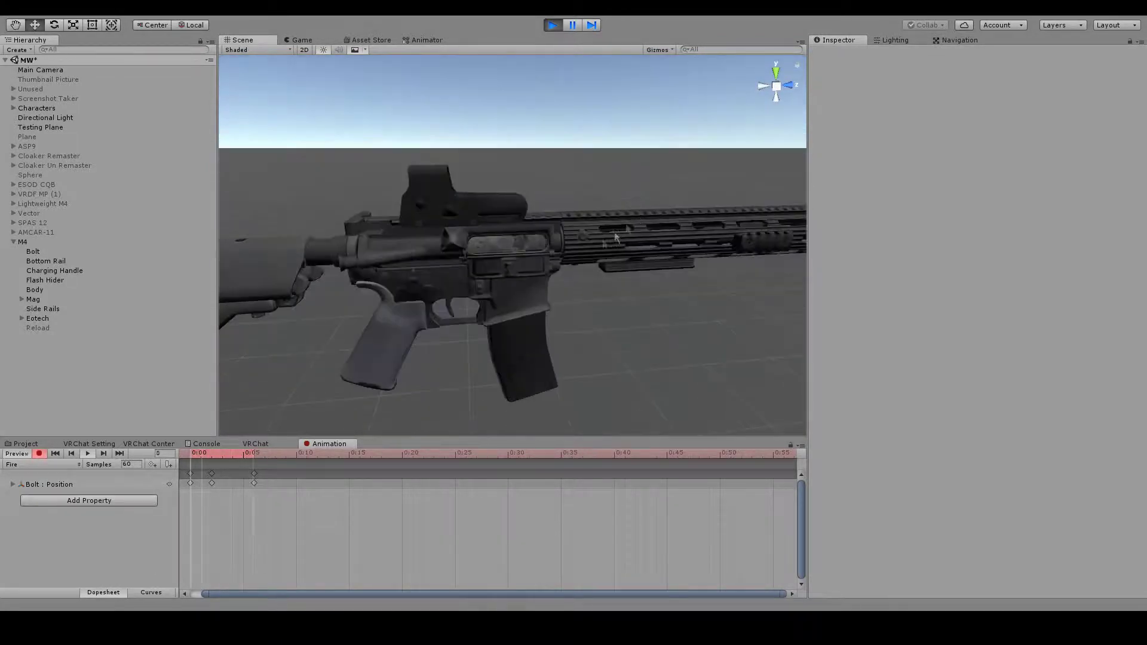
alt+drag(316, 360, 327, 321)
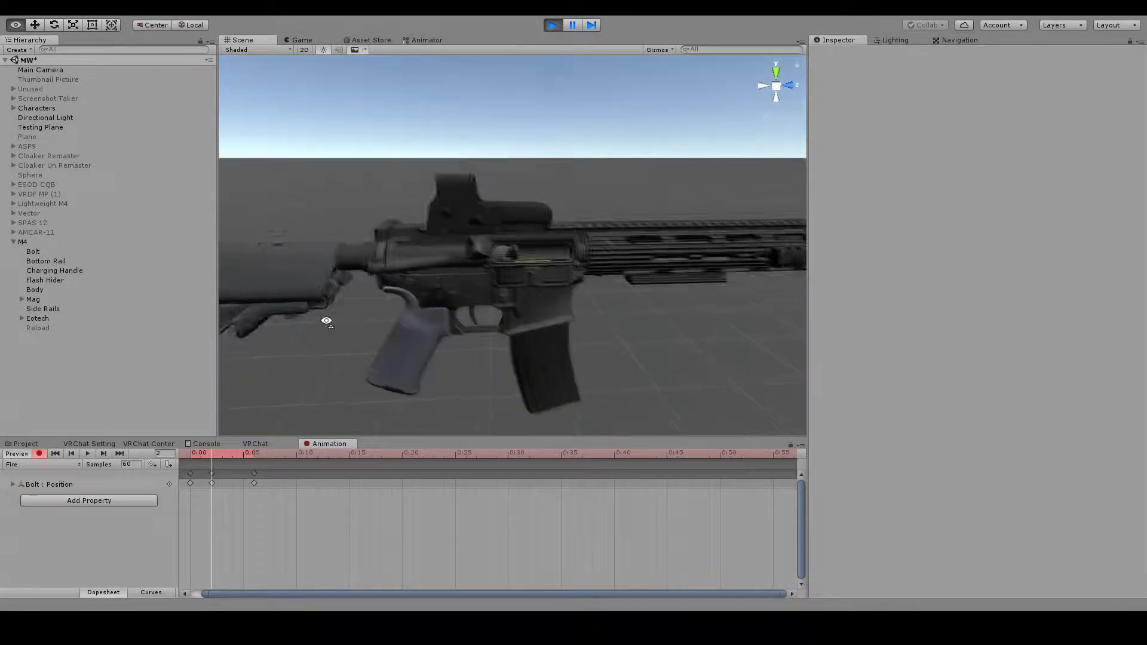
scroll(326, 321, up, 5)
click(32, 300)
click(22, 299)
click(40, 308)
click(979, 102)
text(0)
click(979, 113)
key(Return)
Tilt and lower the Rounds beneath the retracted bolt in the Fire clip, and key their X rotation again at frame 6
key(e)
alt+drag(633, 280, 594, 271)
drag(507, 243, 519, 267)
key(w)
drag(223, 453, 250, 457)
click(975, 111)
key(BackSpace)
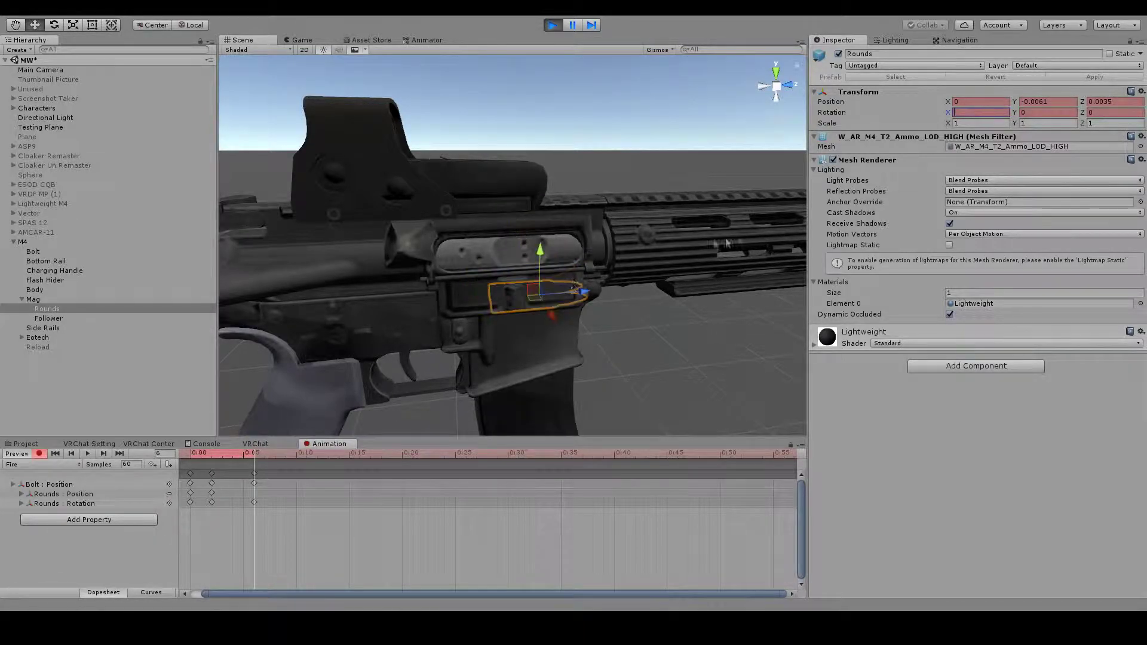
Move the Rounds forward and up into the chamber in the Fire clip and place that position key at frame 6
click(245, 456)
alt+drag(591, 302, 561, 289)
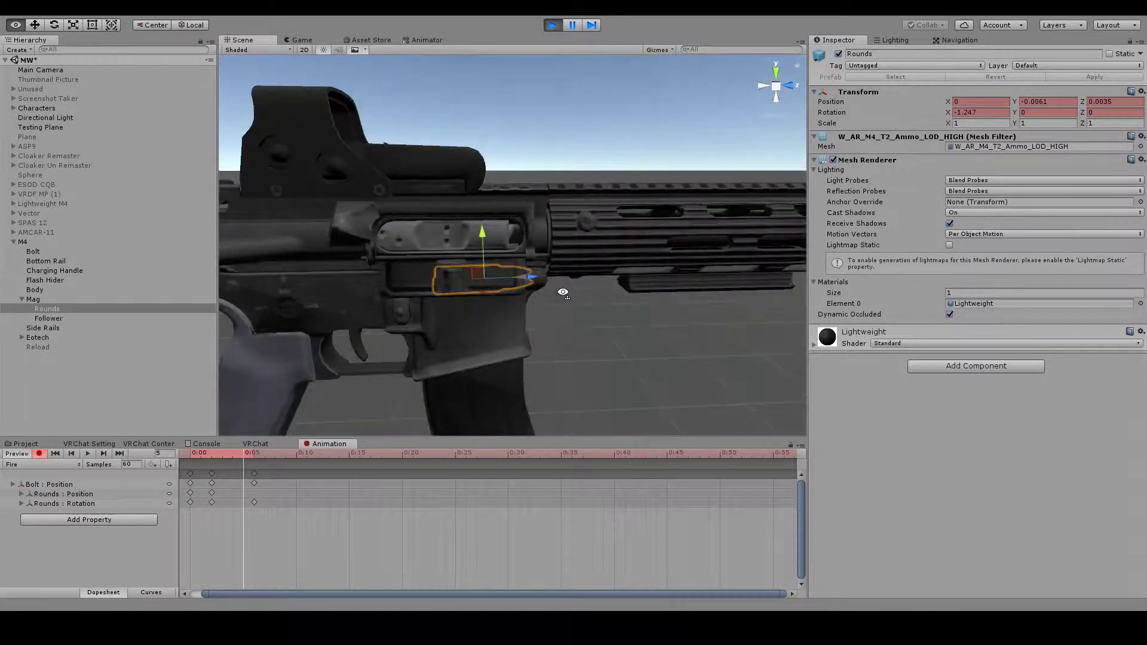
drag(489, 273, 617, 244)
click(256, 457)
drag(243, 493, 253, 497)
drag(615, 243, 620, 244)
drag(569, 237, 569, 236)
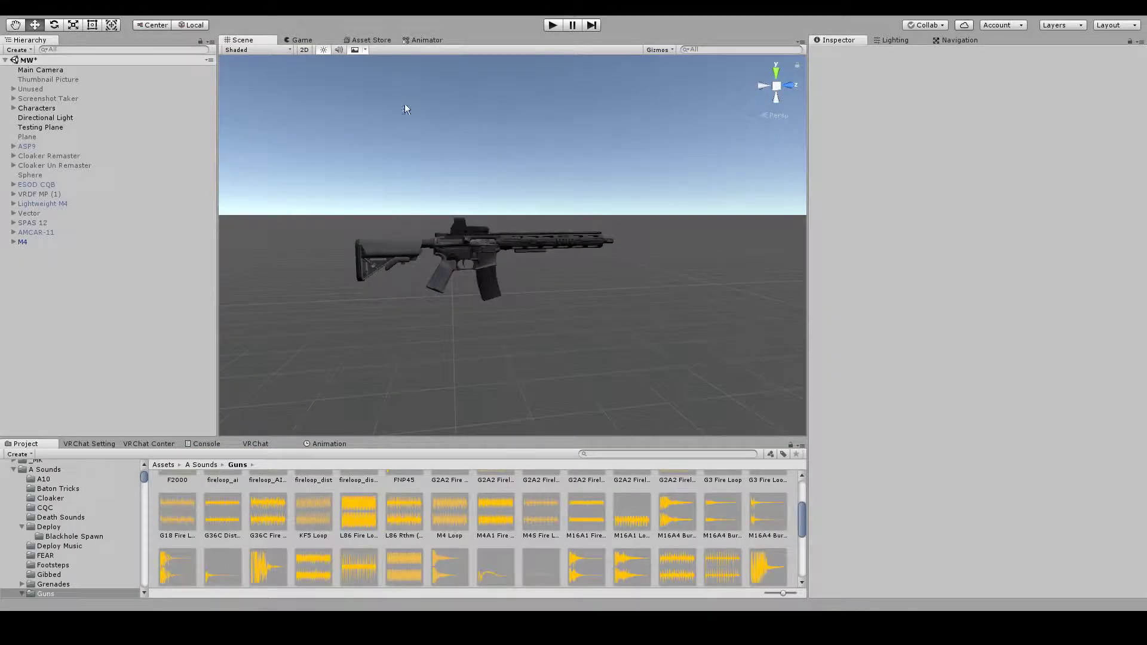
click(30, 225)
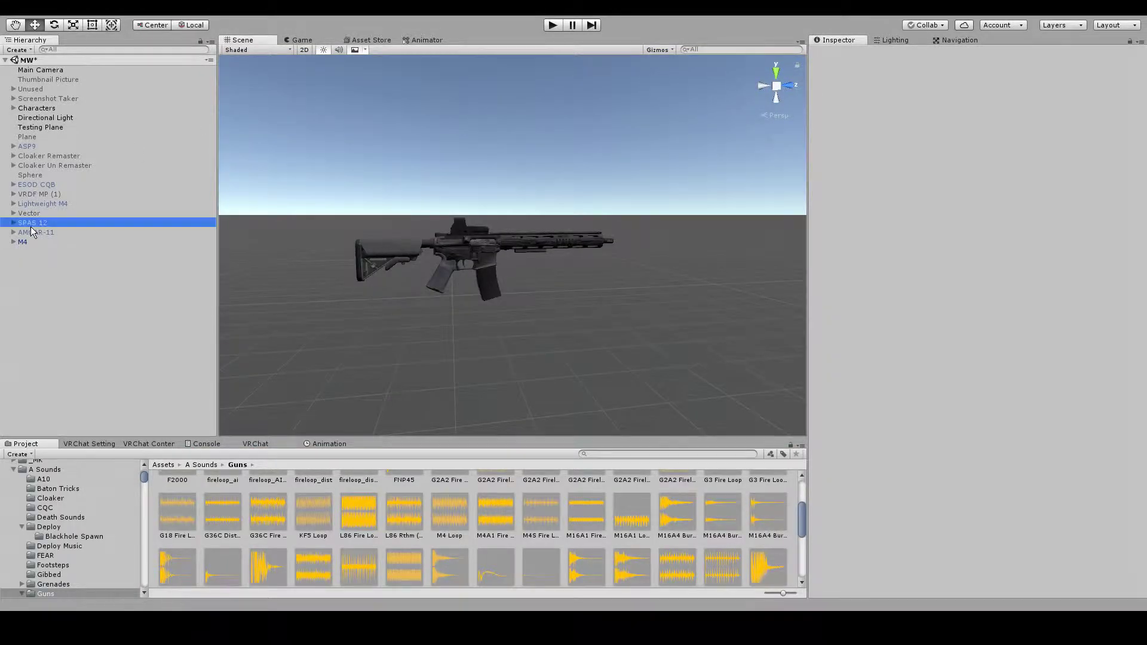
drag(33, 232, 38, 227)
click(39, 231)
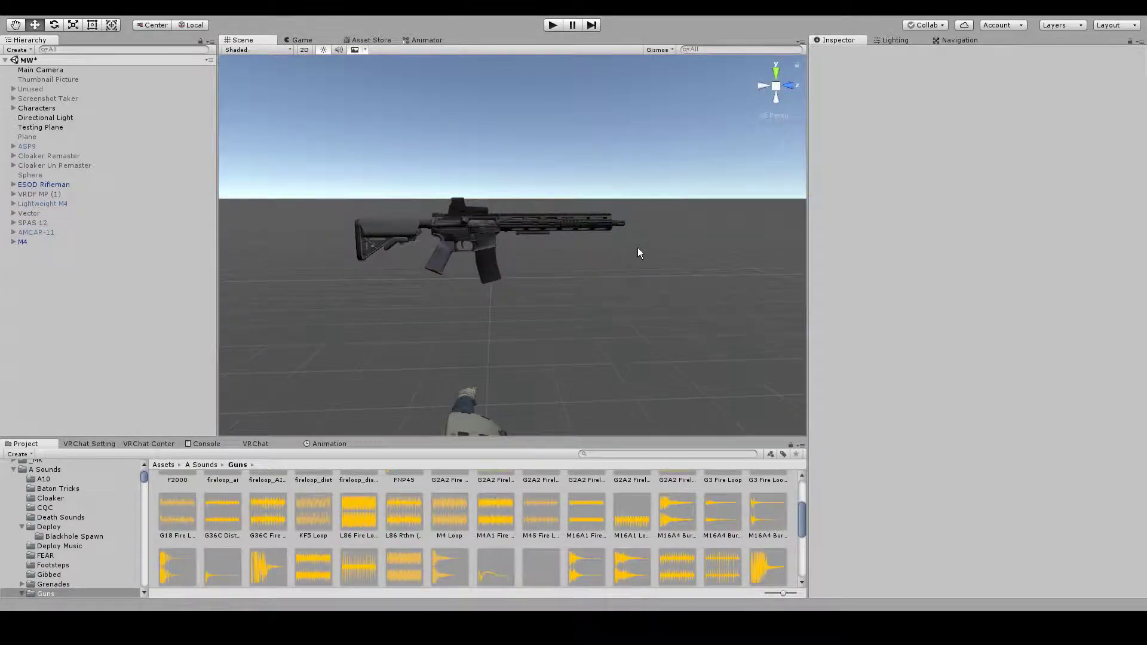
click(446, 224)
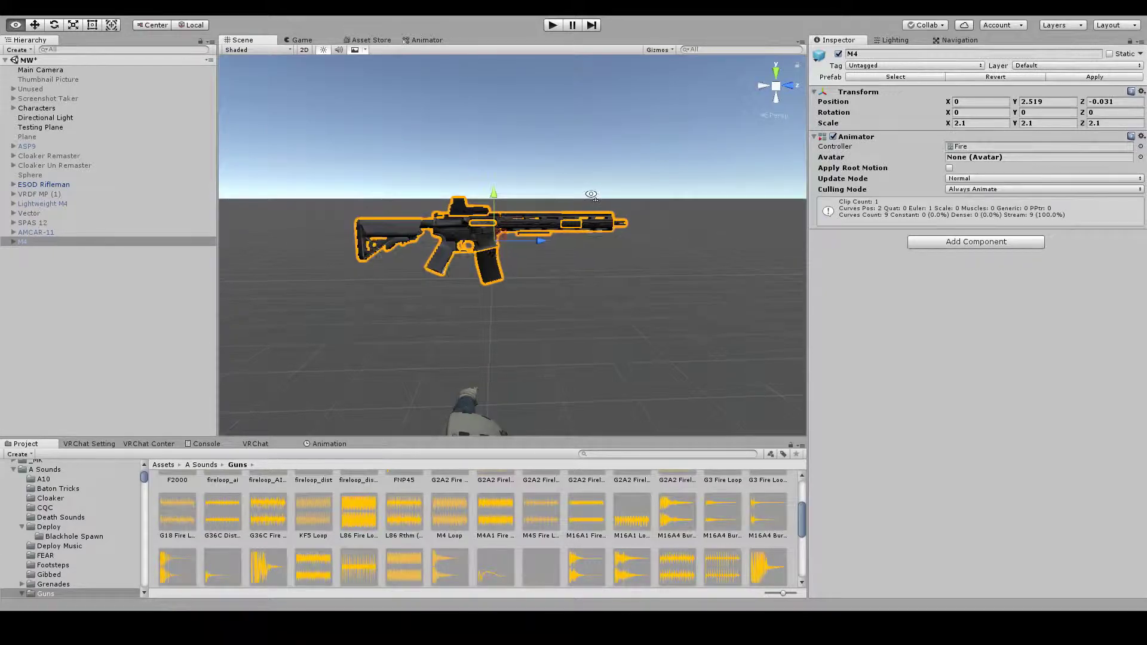
scroll(454, 221, up, 4)
click(528, 208)
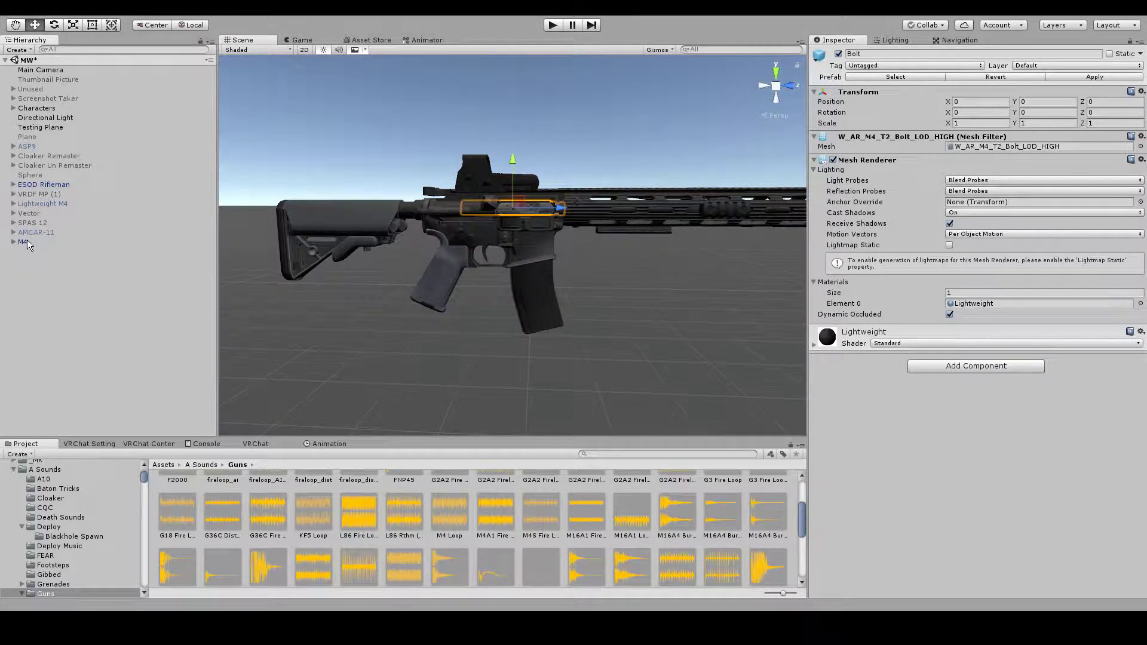
Duplicate the M4 object twice and deactivate both copies
click(27, 240)
key(ctrl+d)
key(ctrl+d)
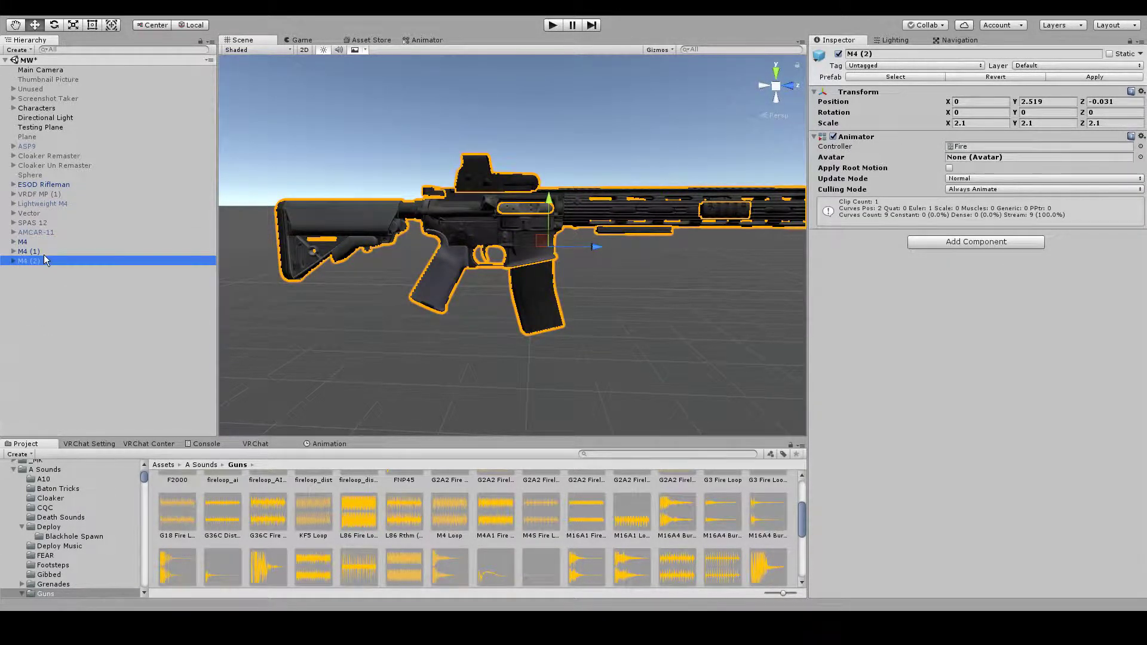
ctrl+click(44, 253)
click(839, 54)
alt+drag(715, 89, 657, 133)
Deactivate the original M4 and activate the M4 (1) copy in its place
click(12, 251)
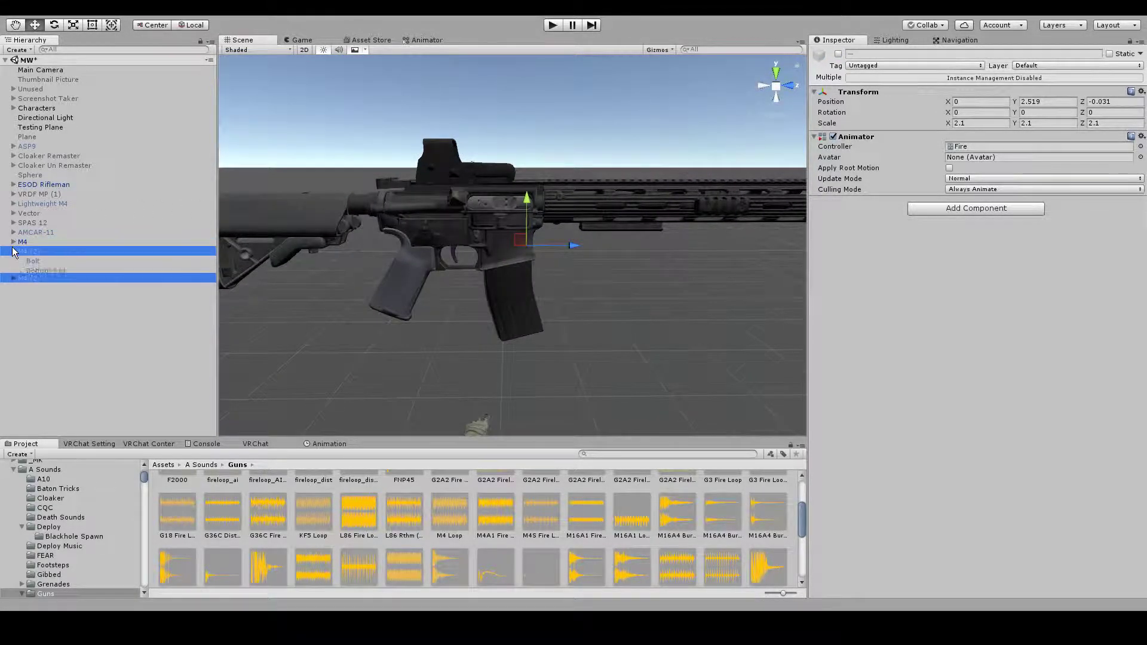
click(55, 250)
click(55, 242)
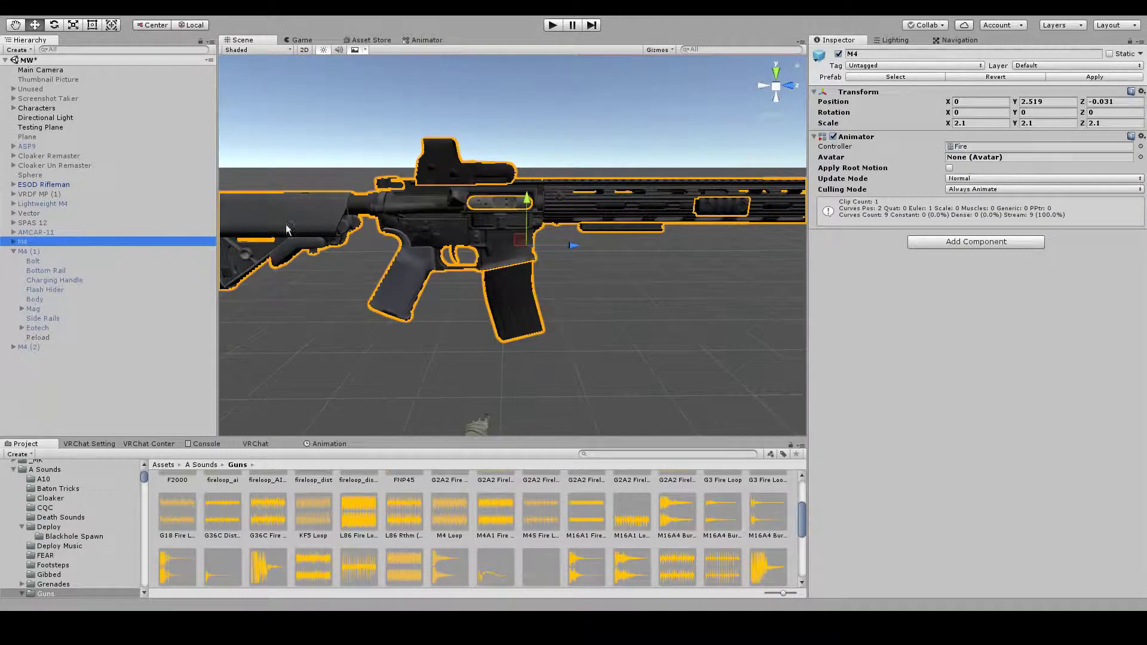
click(838, 54)
click(42, 251)
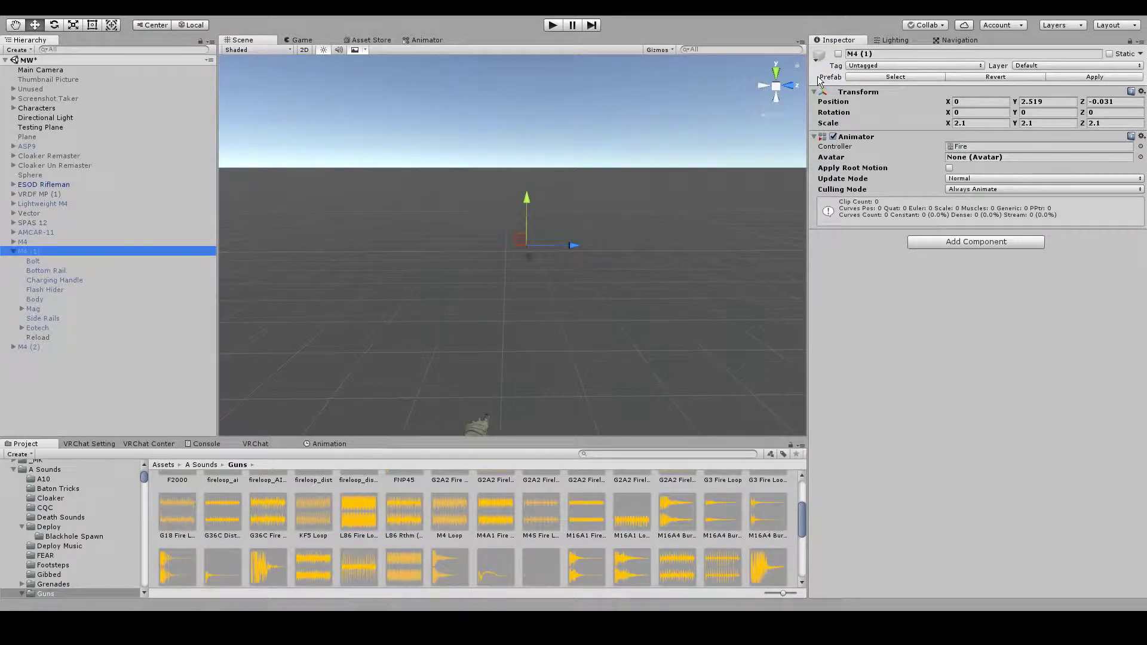
click(838, 54)
Reduce M4 (1) to its Bolt and the magazine's Rounds, and rename it Components
click(712, 113)
scroll(586, 237, up, 3)
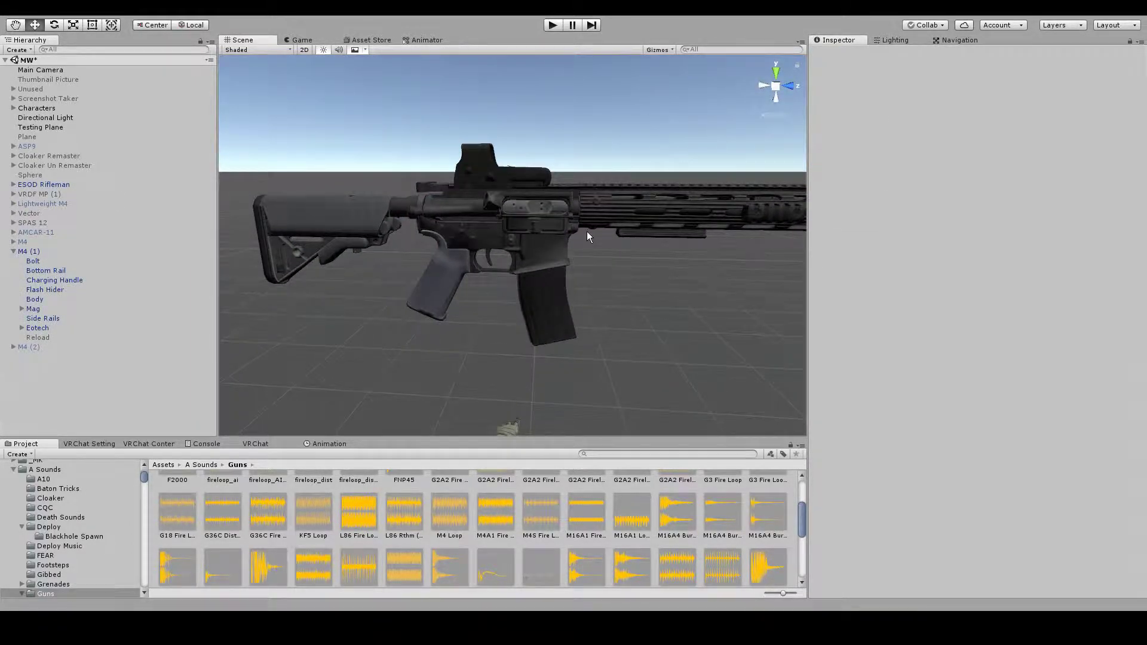
click(76, 252)
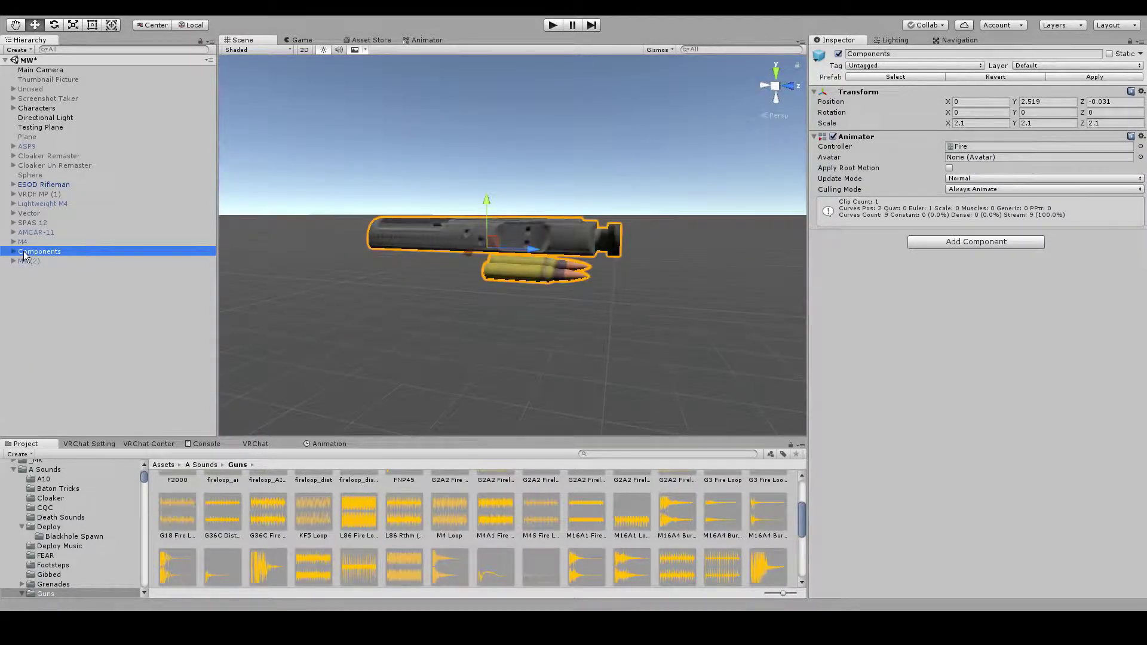
Create an empty object inside Components, move it to the scene's top level above Components and name it FC
click(23, 242)
click(20, 261)
click(27, 251)
click(90, 341)
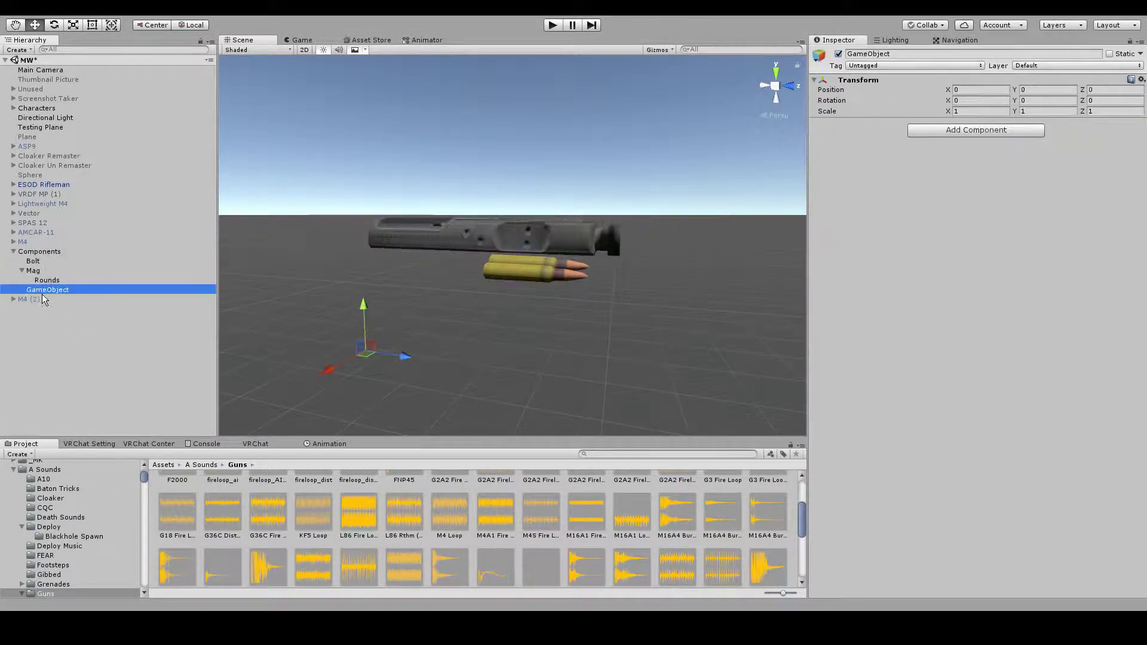
drag(45, 289, 71, 246)
click(81, 290)
click(71, 249)
text(FC)
key(Return)
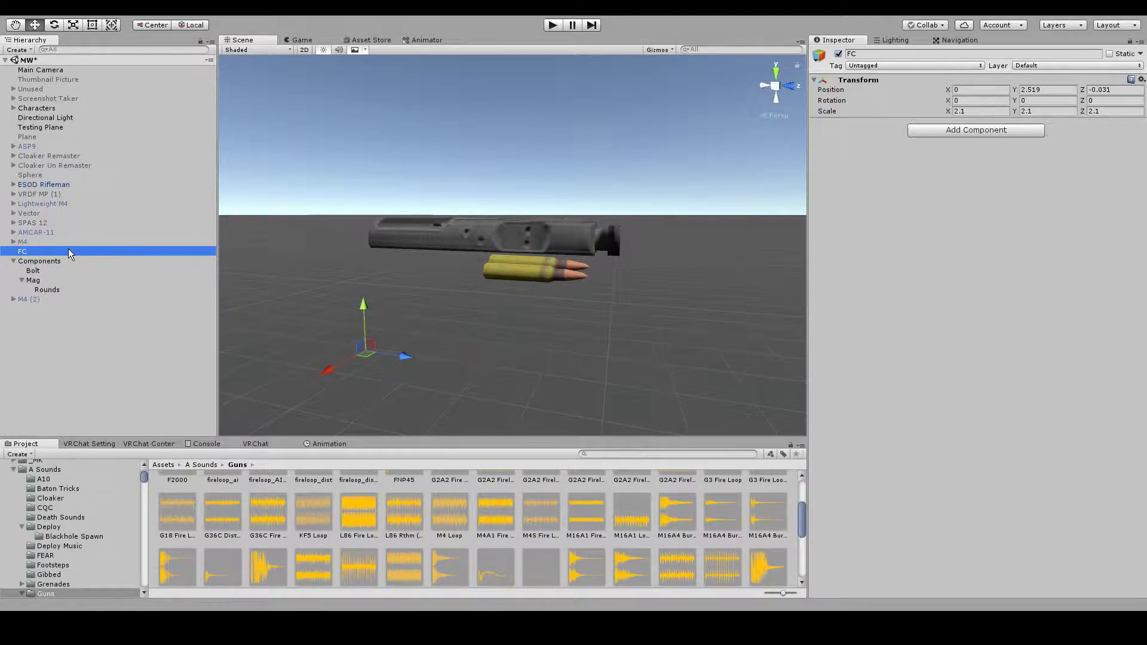
Make Components a child of FC and deactivate FC
drag(73, 264, 80, 252)
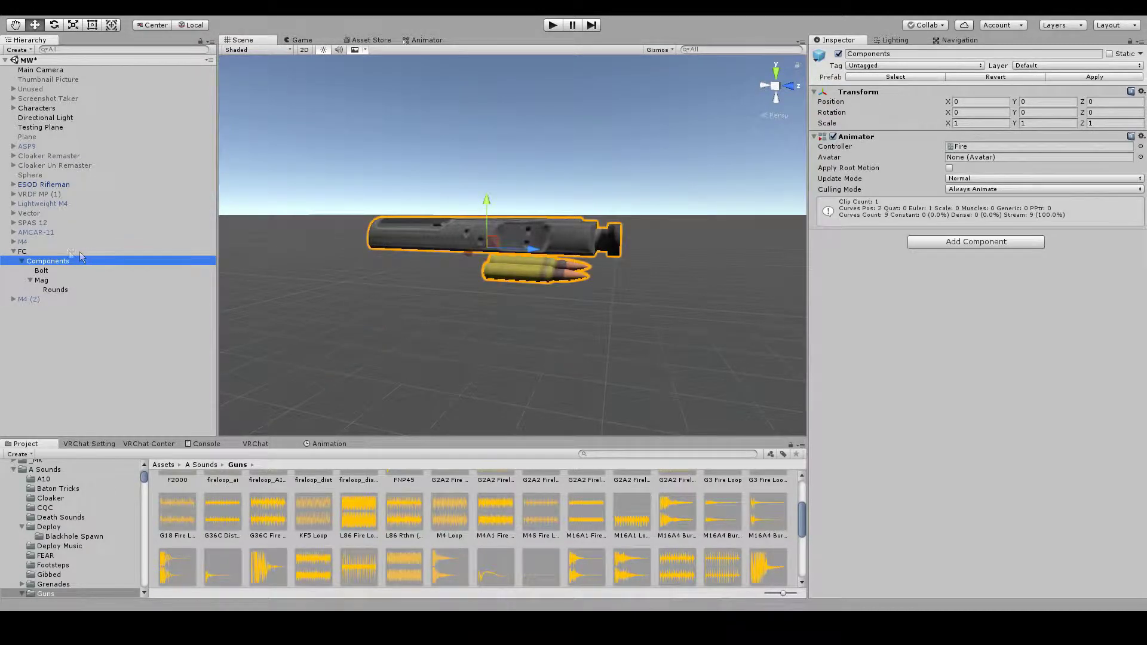
click(18, 252)
click(13, 253)
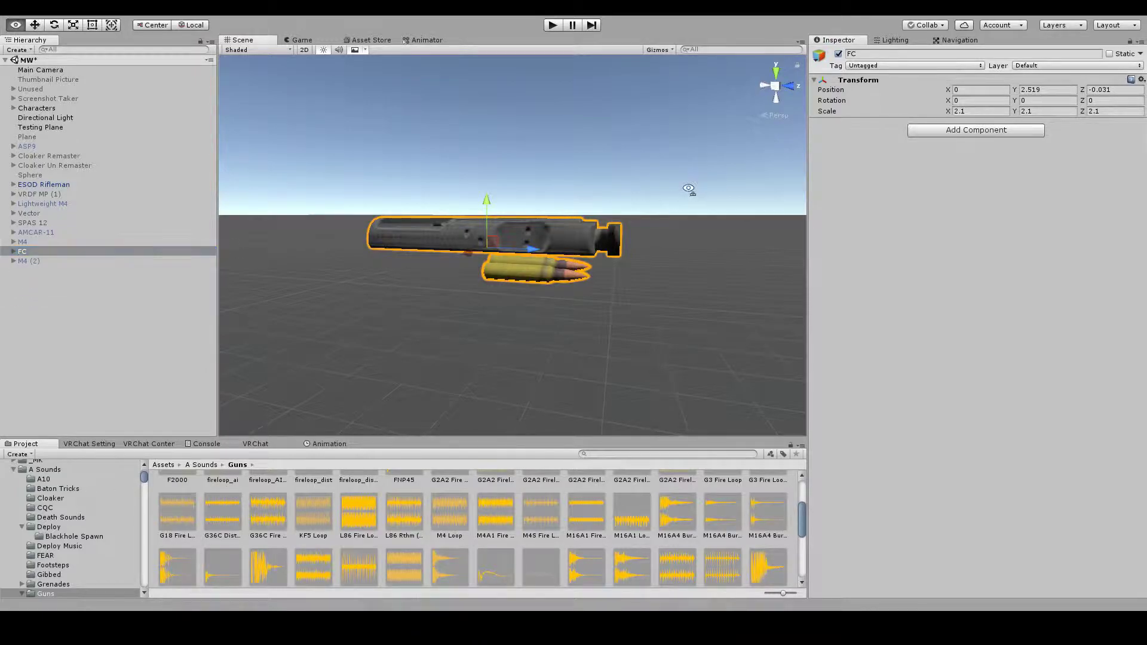
scroll(688, 188, down, 5)
click(716, 184)
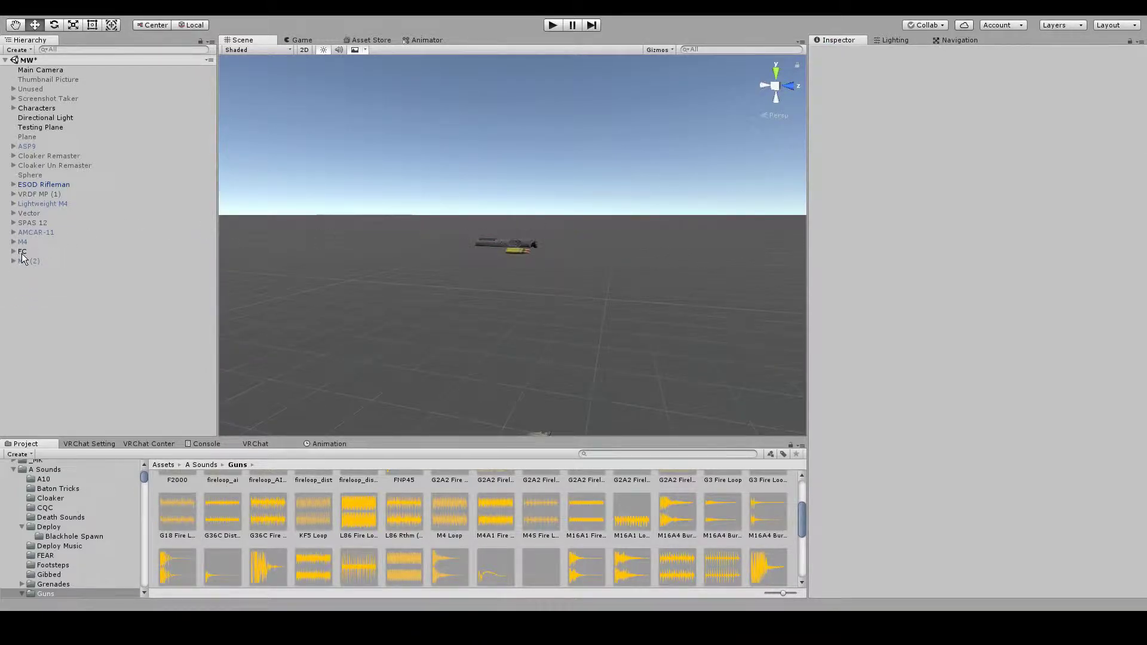
click(72, 252)
click(838, 54)
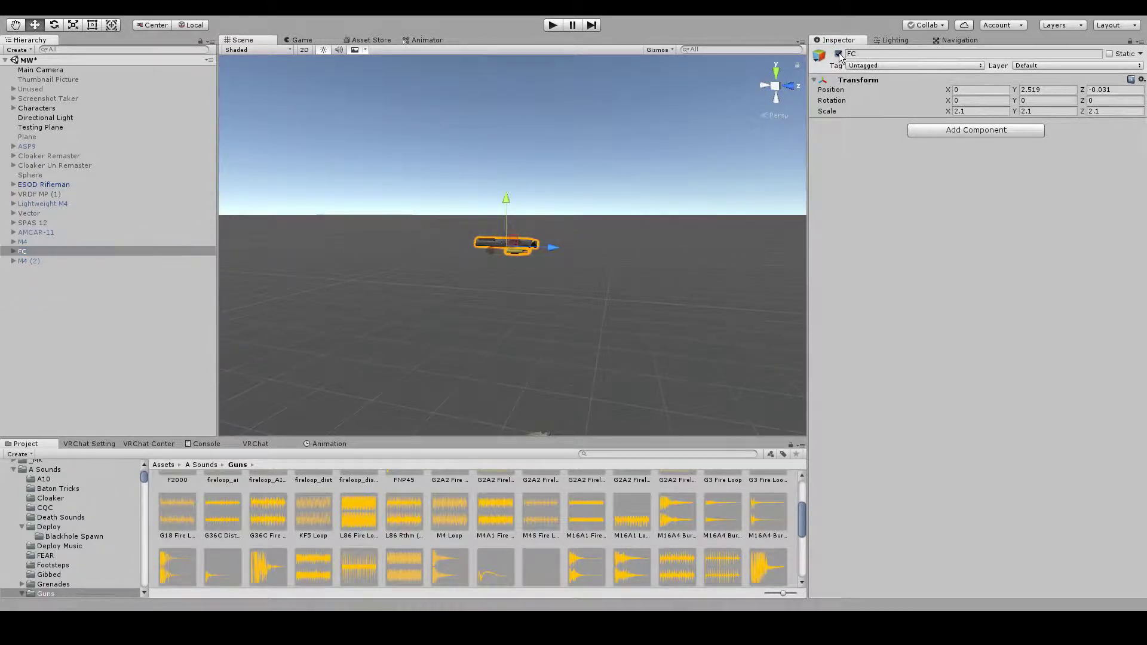
Activate the M4 (2) copy and expand it to show its parts
click(33, 262)
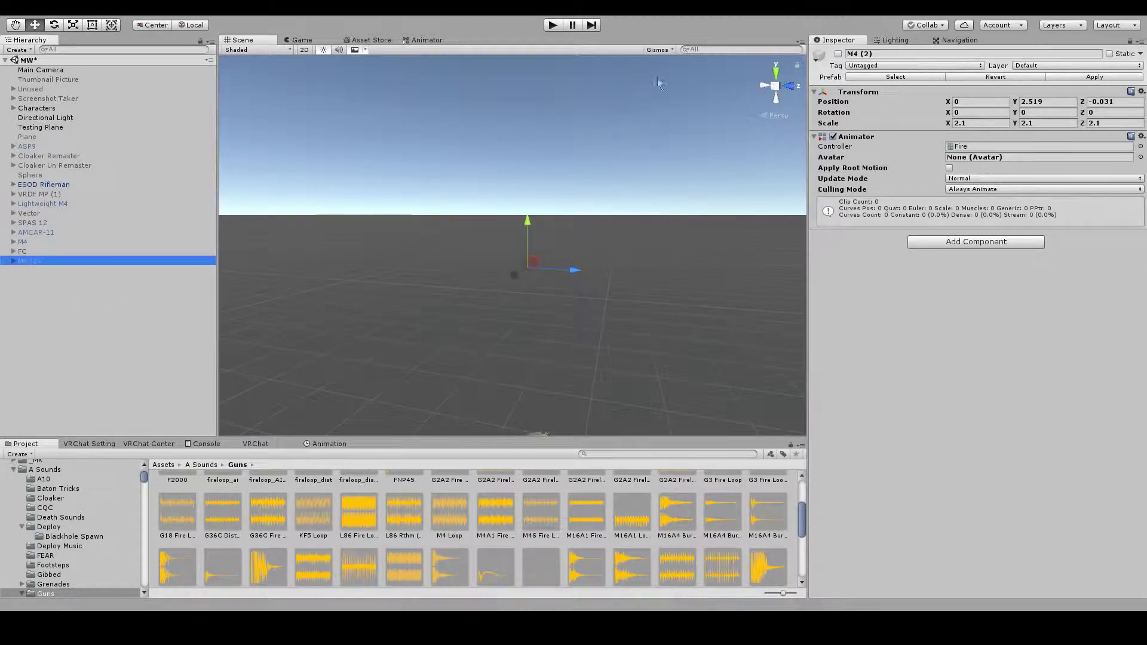
click(838, 54)
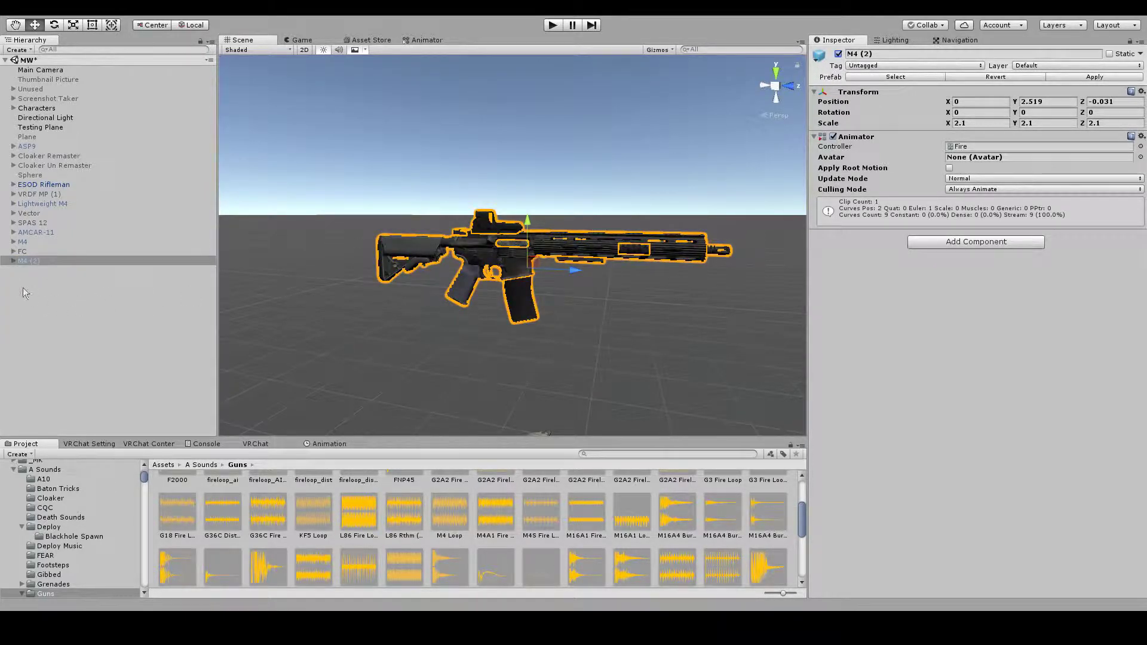
click(13, 252)
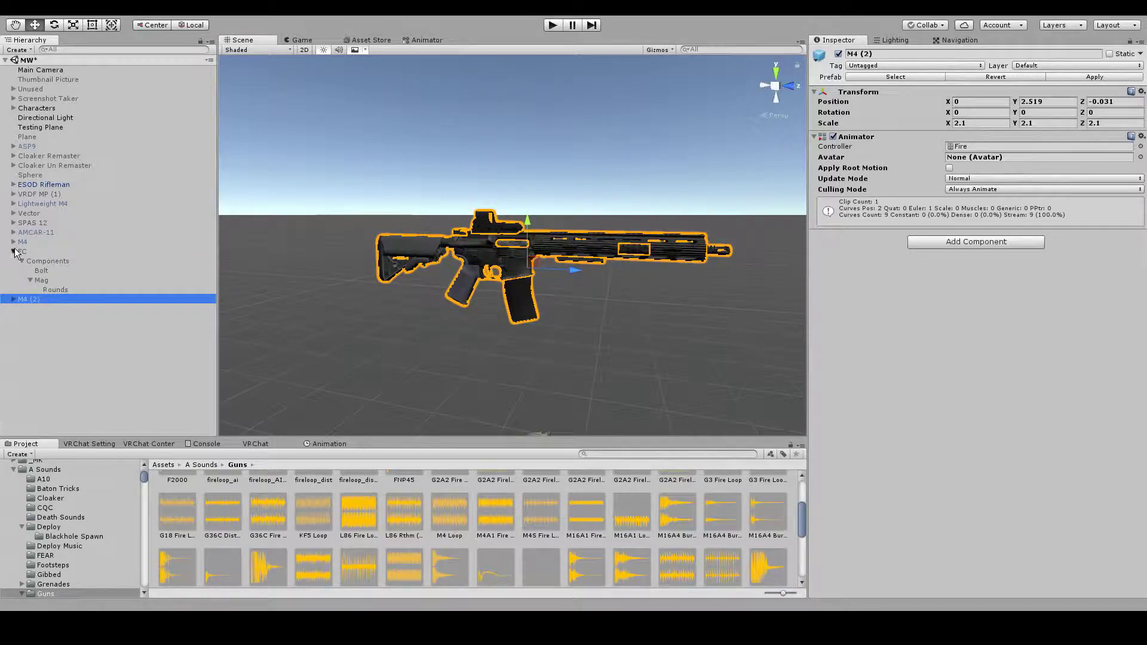
click(13, 252)
click(15, 262)
scroll(309, 263, up, 3)
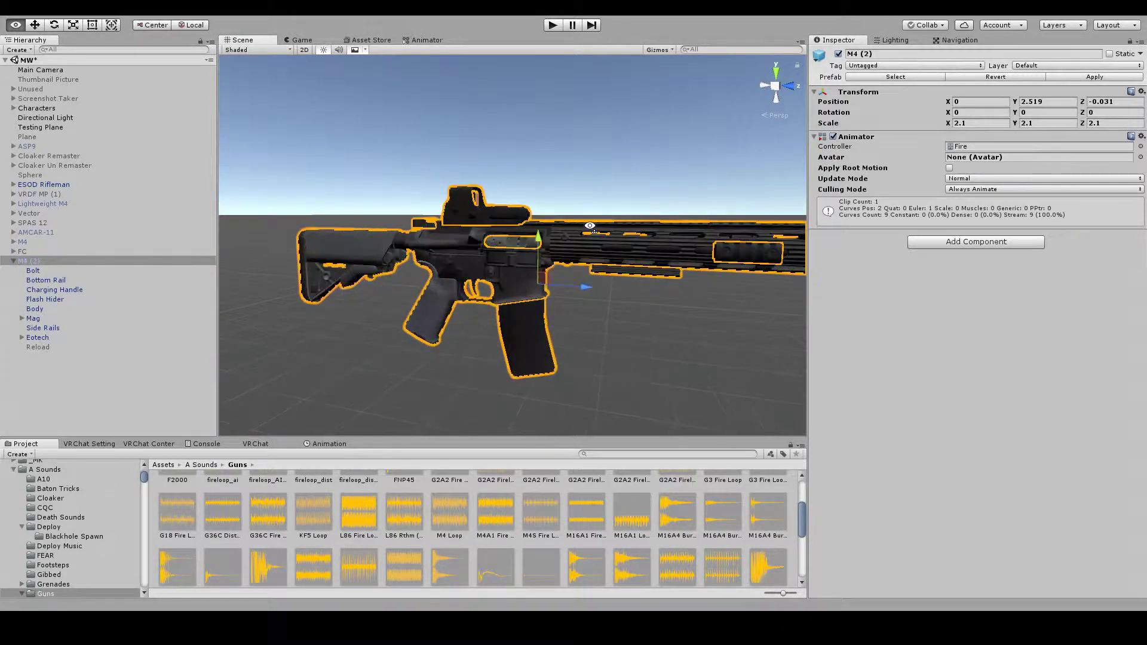
Delete the Bottom Rail and other parts not needed for reloading from the M4 (2) copy
click(81, 272)
click(84, 281)
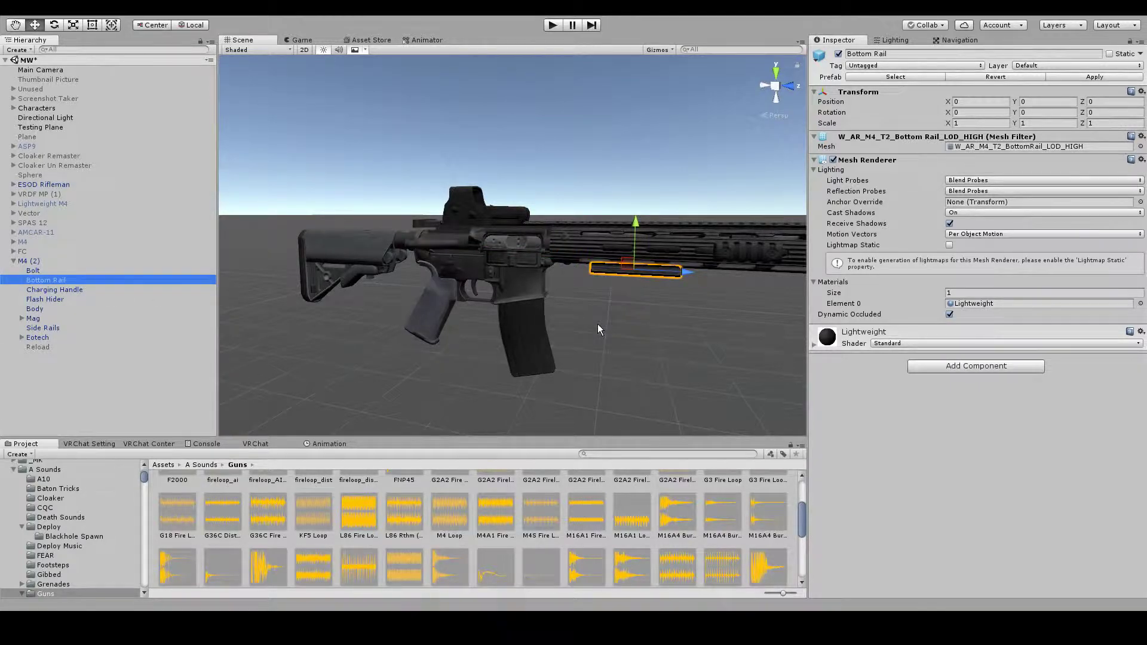
key(Delete)
click(148, 281)
key(Delete)
click(137, 279)
key(Delete)
click(120, 289)
click(125, 283)
key(Delete)
click(74, 280)
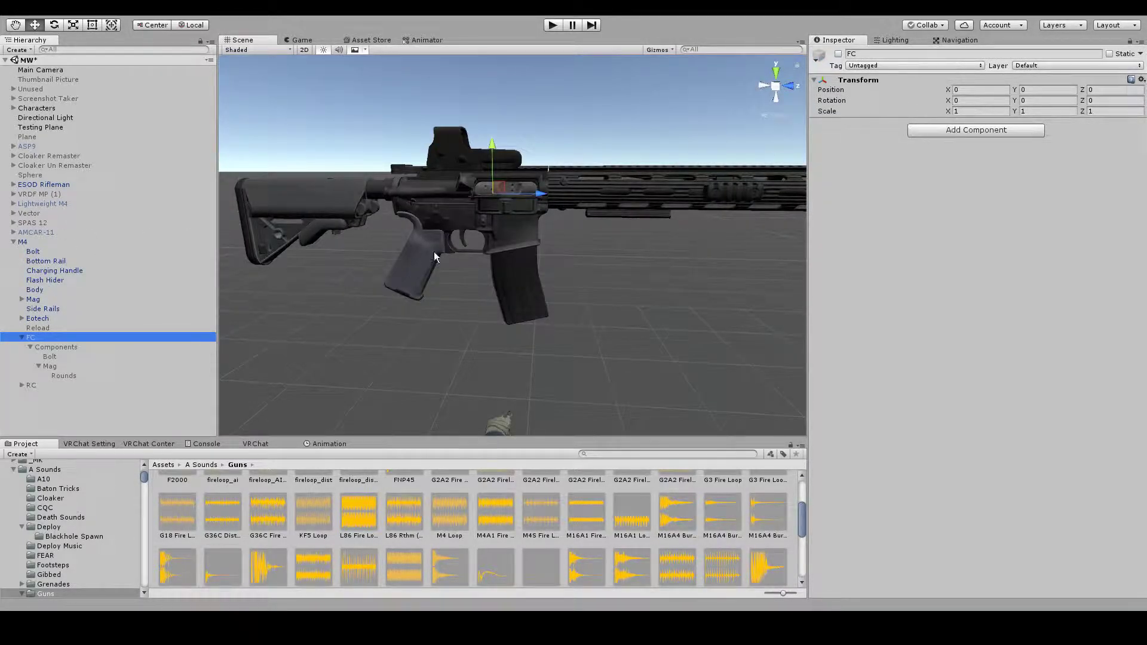
Activate the FC group inside the M4 and deactivate the rifle's own Bolt and magazine Rounds
right_drag(433, 252, 436, 233)
click(839, 56)
mouse_move(686, 129)
right_down()
mouse_move(684, 113)
mouse_move(686, 123)
right_up()
key(w)
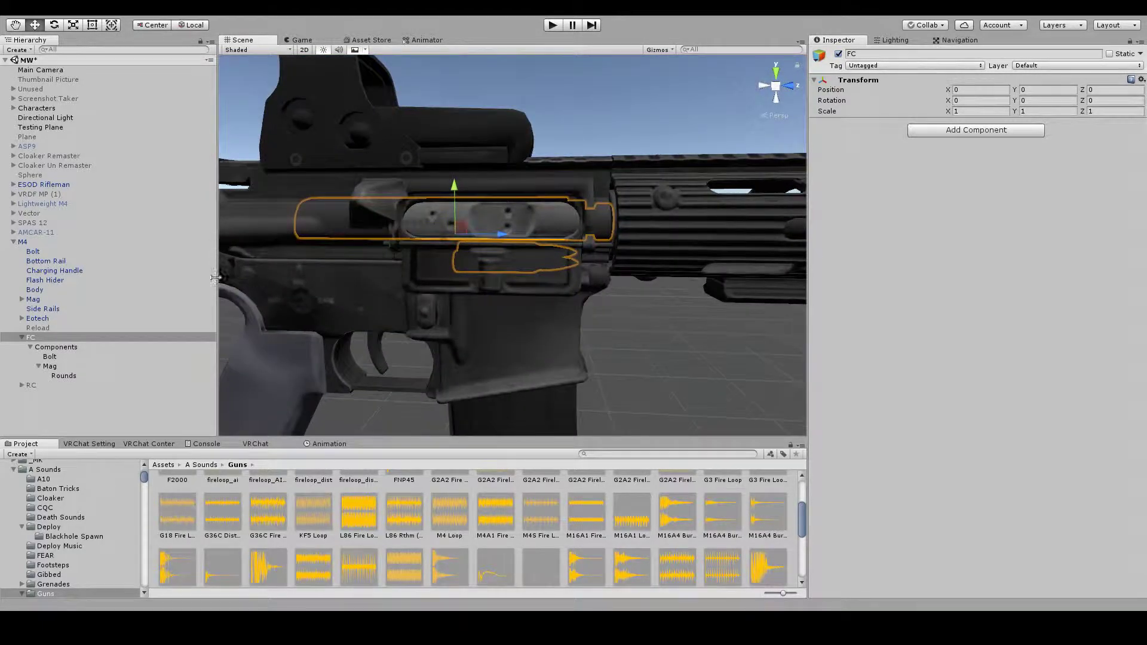
drag(51, 253, 48, 310)
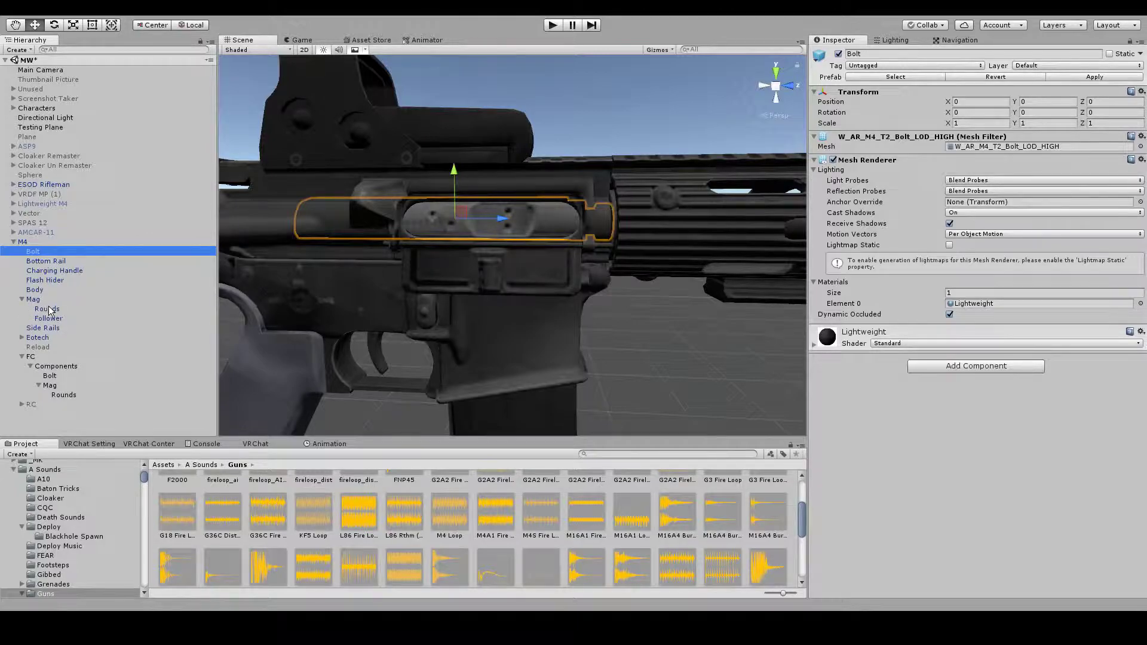
ctrl+click(48, 308)
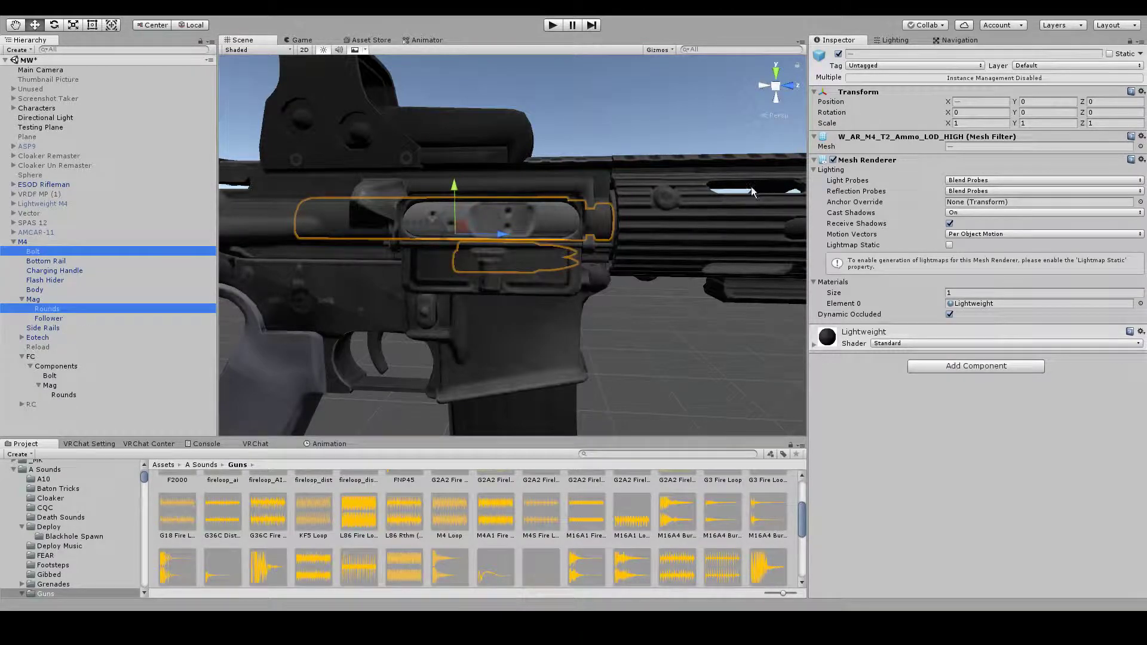
click(838, 54)
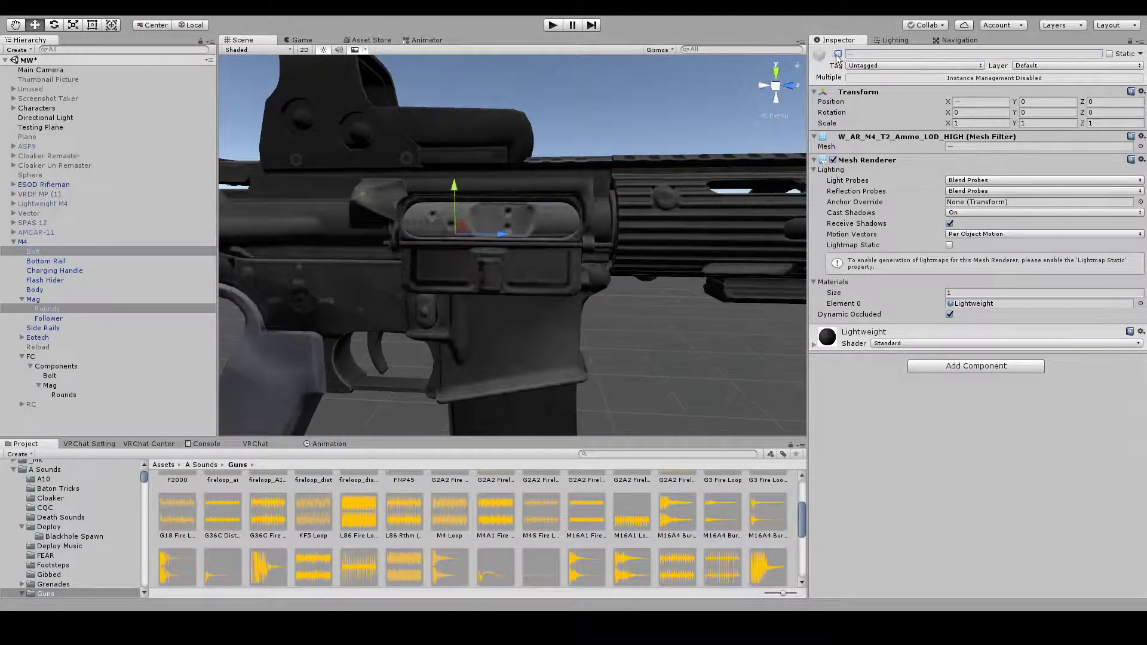
click(537, 217)
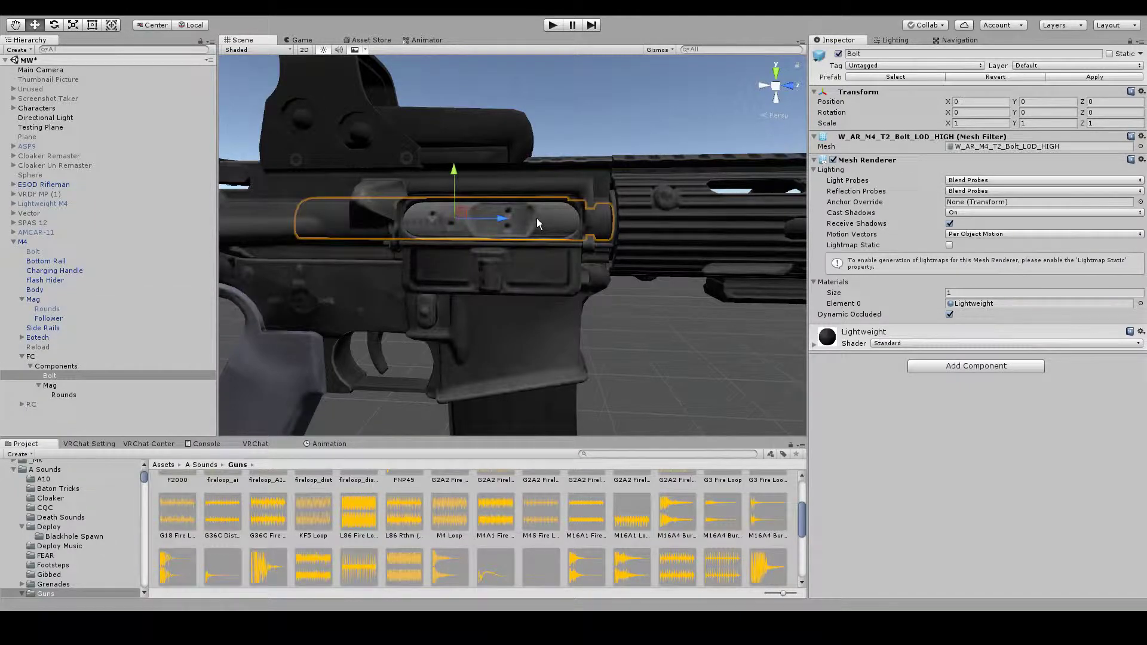
Reactivate the M4's own Bolt and magazine Rounds, and deactivate the FC group
click(55, 305)
ctrl+click(63, 251)
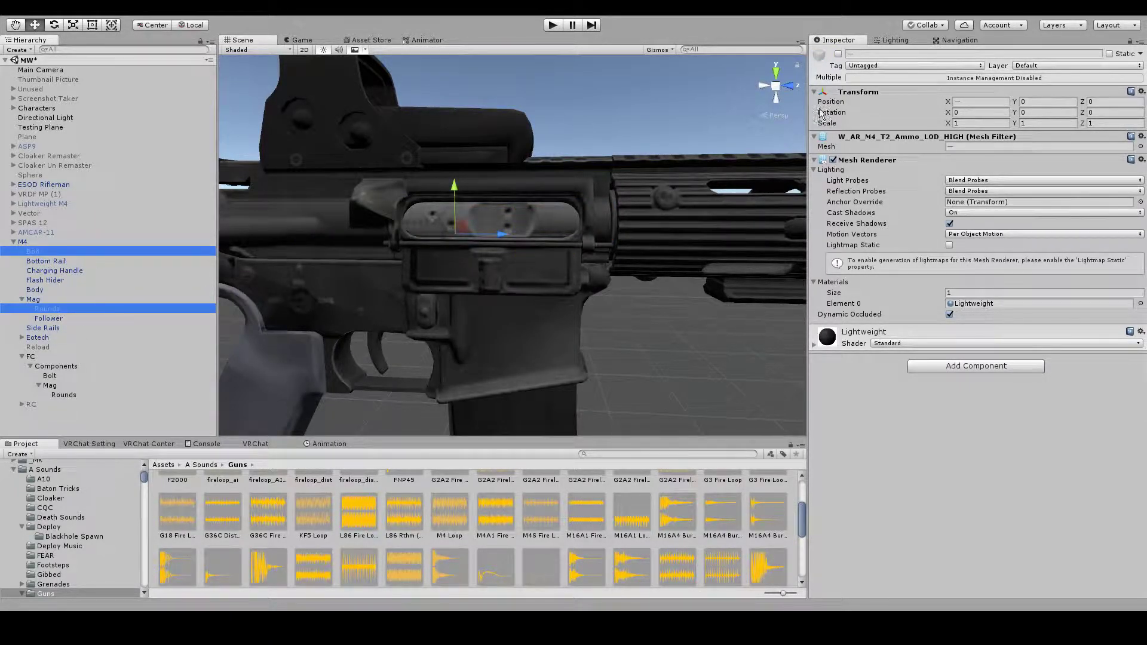
click(838, 54)
click(77, 356)
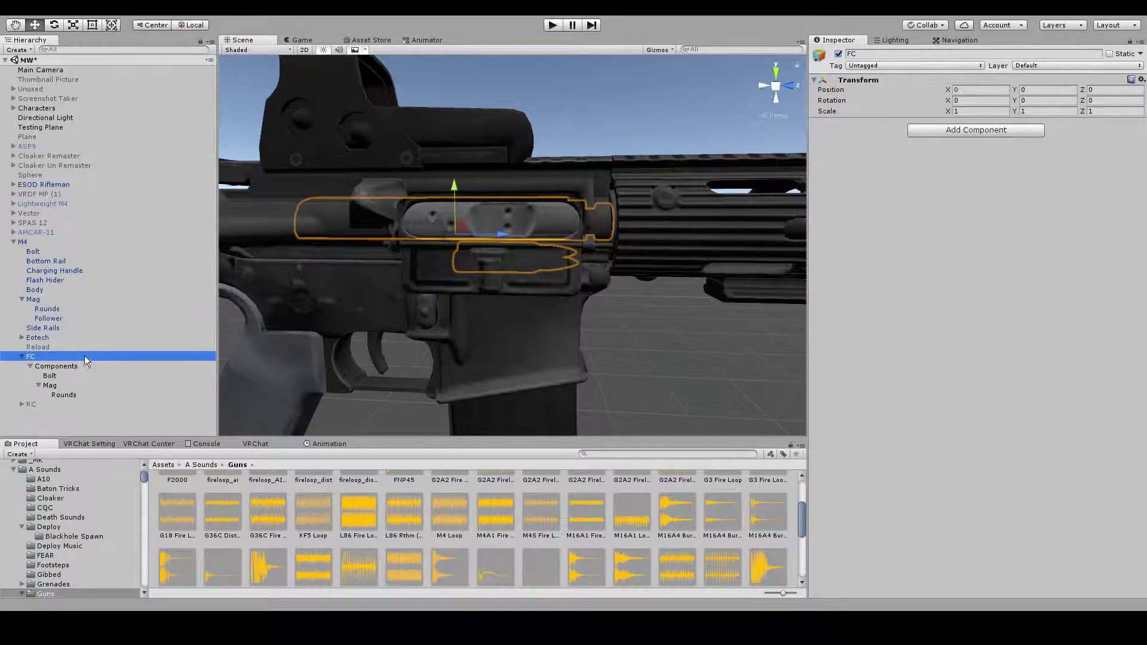
scroll(594, 152, down, 6)
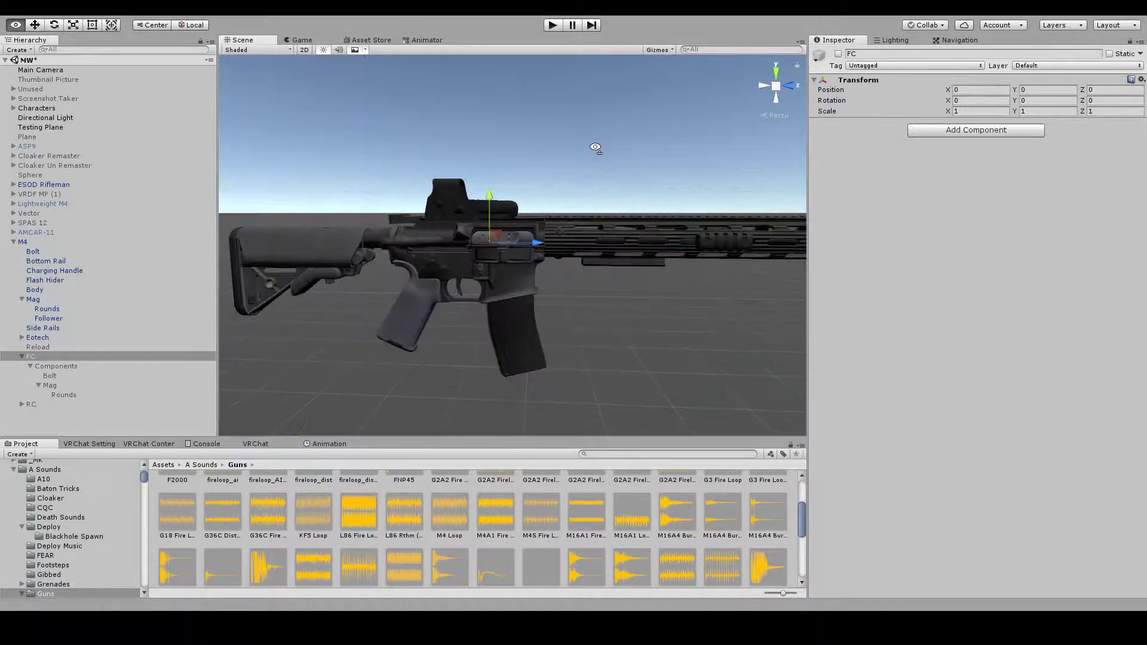
click(599, 151)
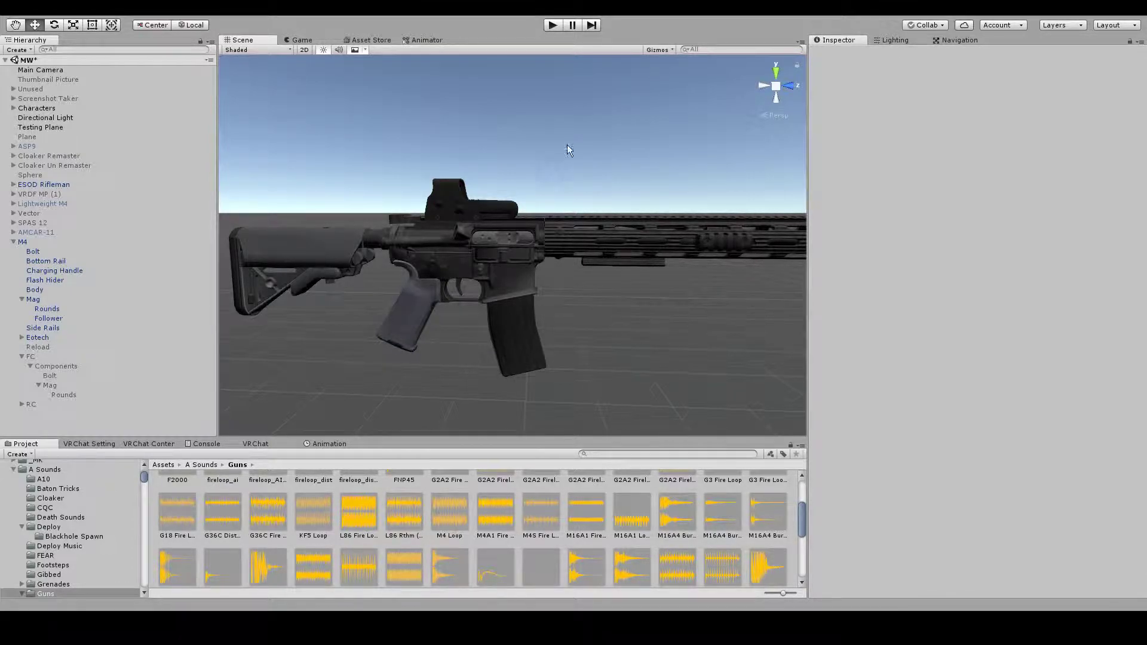
Review the FC and RC component groups inside the M4 hierarchy
click(105, 365)
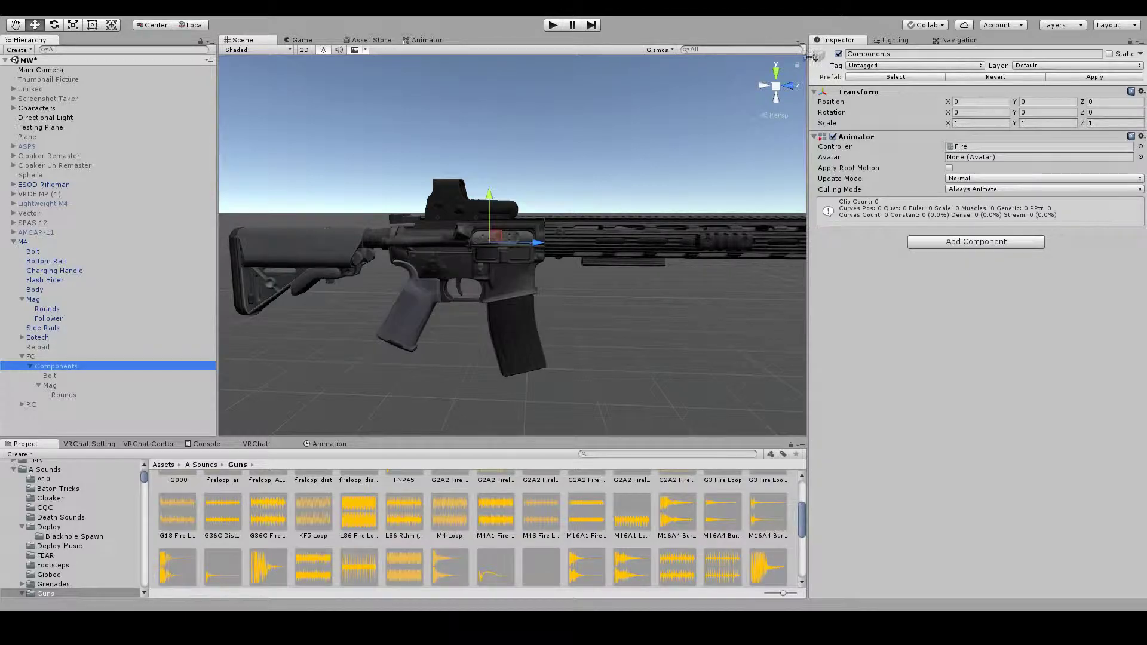
click(31, 357)
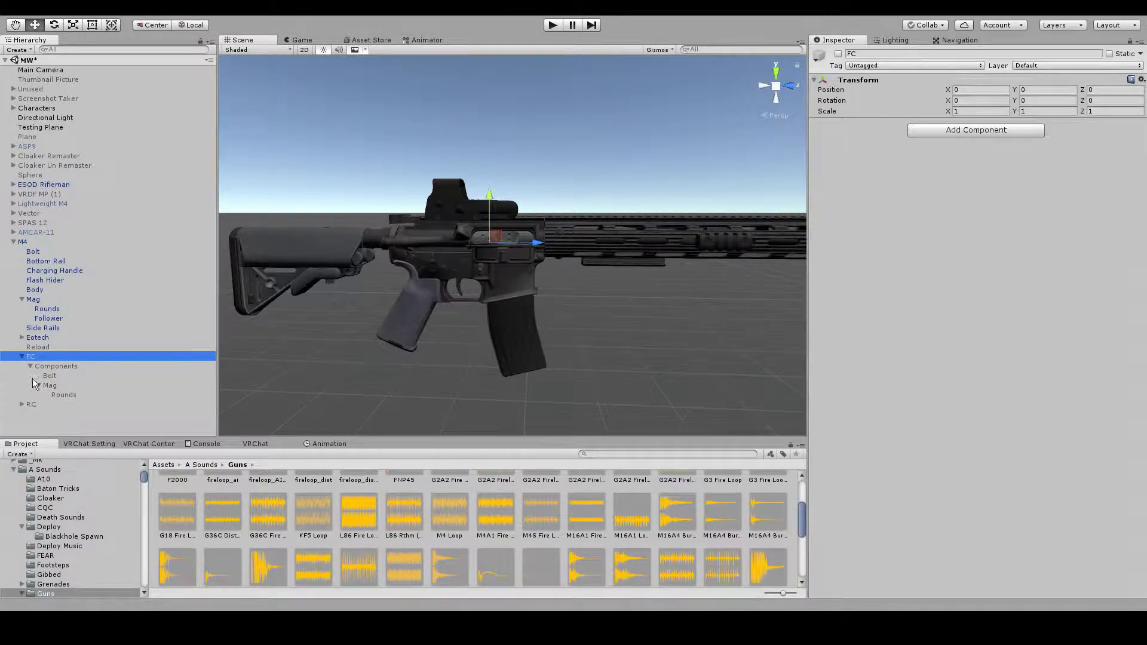
click(30, 404)
click(22, 405)
click(22, 405)
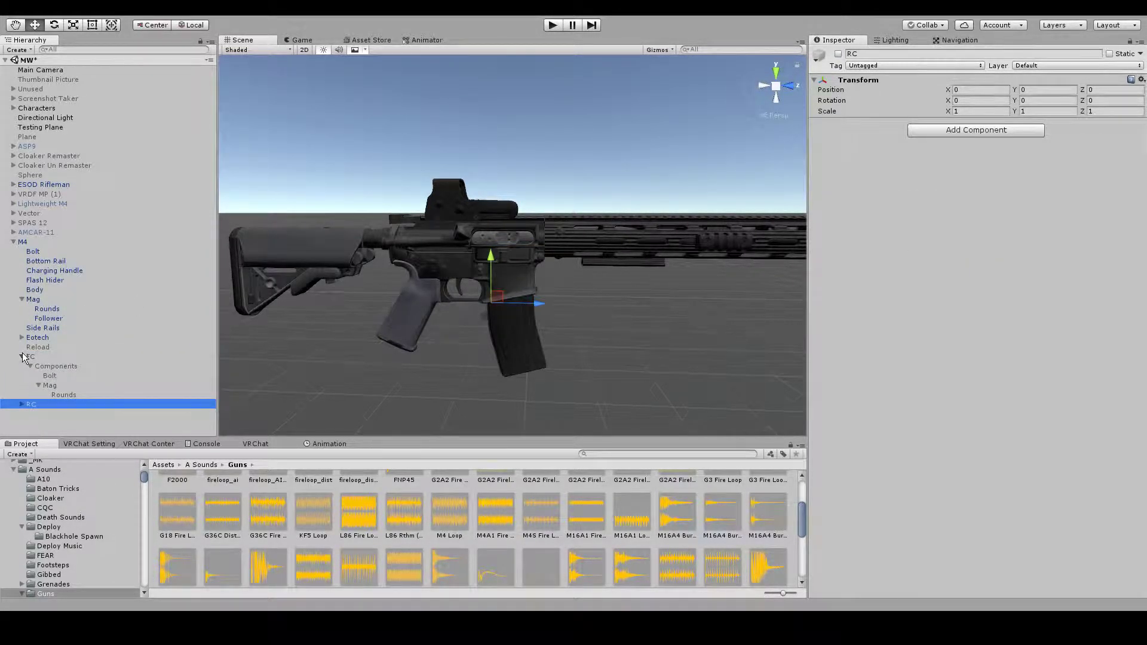
click(22, 357)
scroll(593, 220, up, 5)
scroll(593, 219, down, 6)
scroll(592, 220, up, 5)
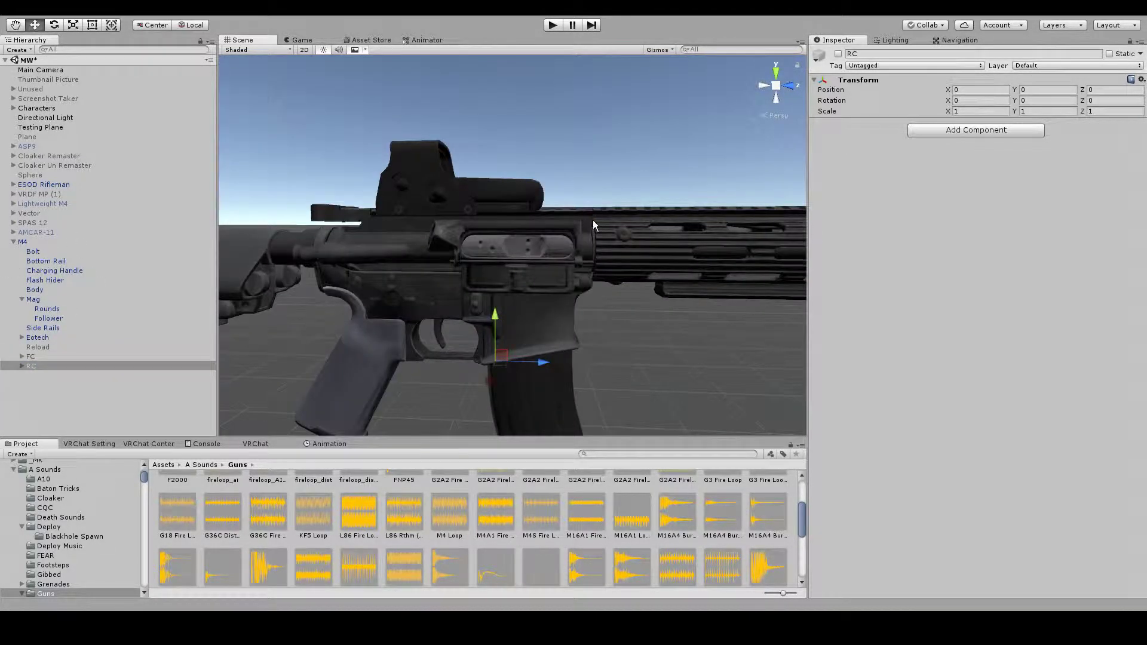
Inspect the bolt area, collapse the M4 hierarchy and look over the complete rifle in the scene
click(472, 275)
key(f)
alt+drag(490, 281, 545, 287)
scroll(545, 286, up, 5)
click(22, 242)
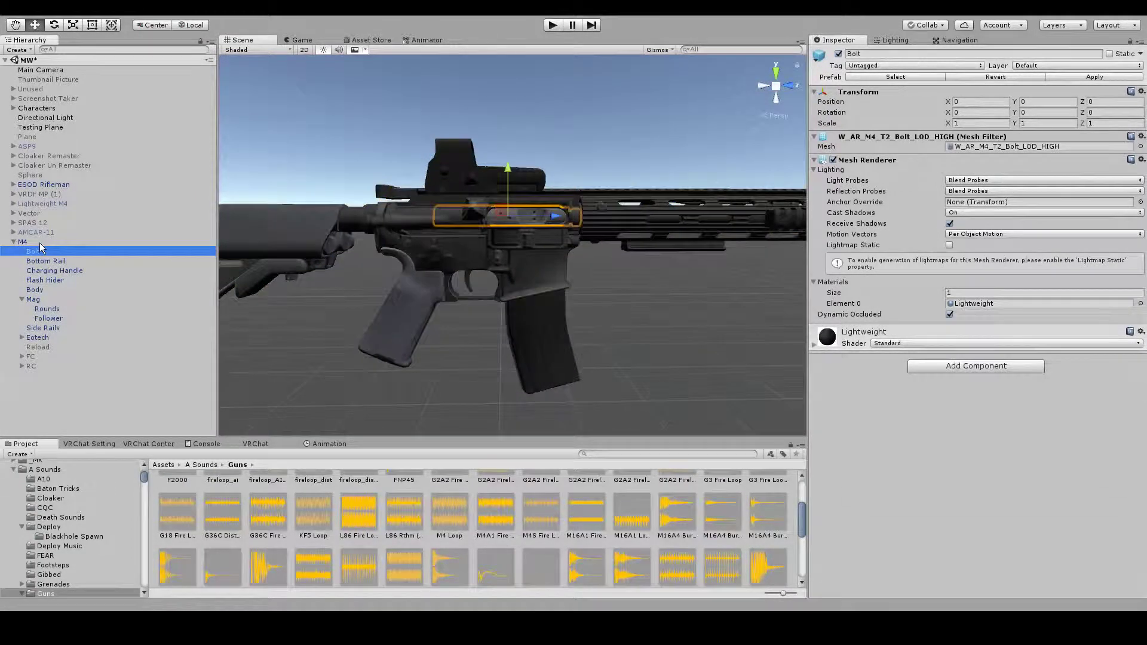
click(13, 242)
click(59, 289)
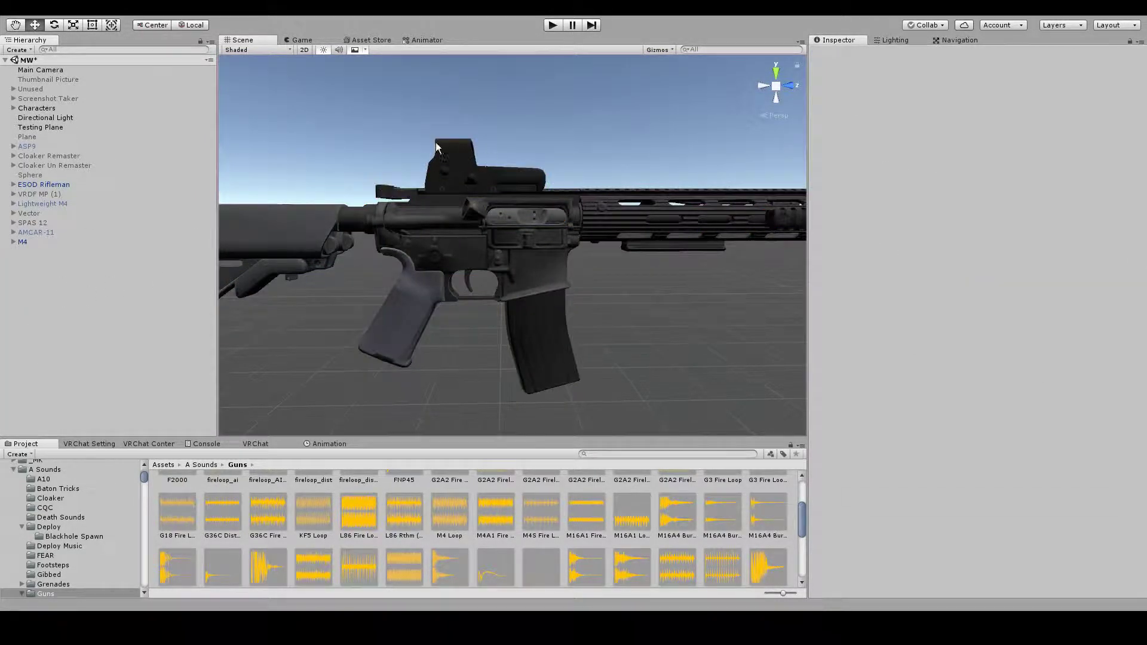
double_click(31, 242)
click(33, 263)
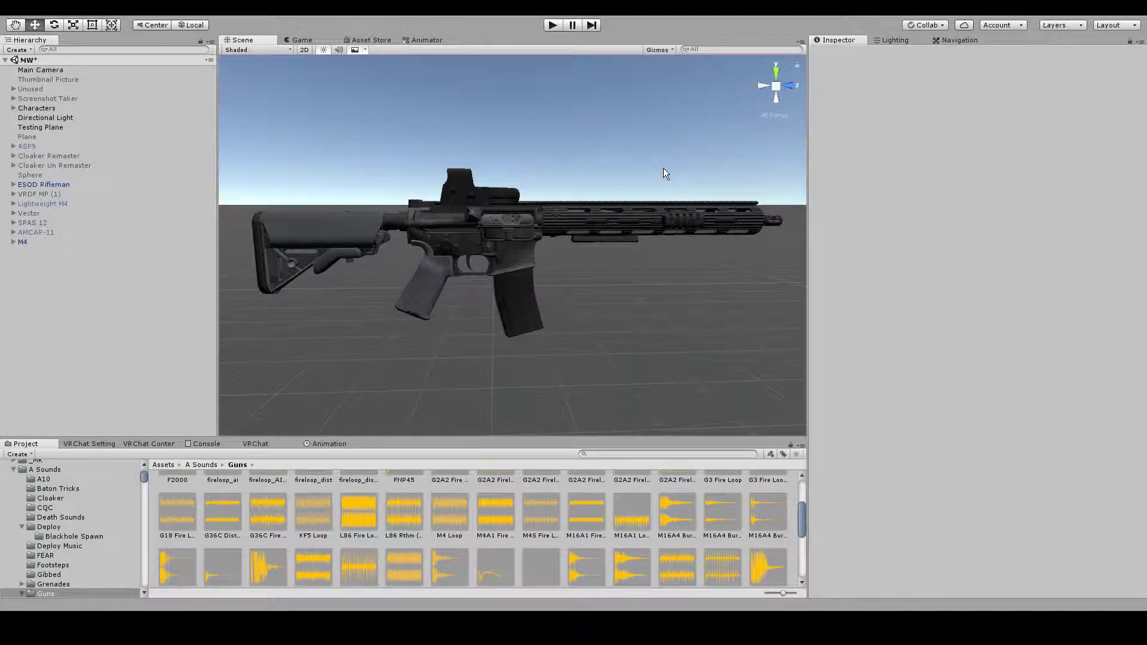
mouse_move(662, 168)
alt+mouse_down()
mouse_move(653, 147)
mouse_move(660, 171)
mouse_move(633, 277)
mouse_move(659, 163)
alt+mouse_up()
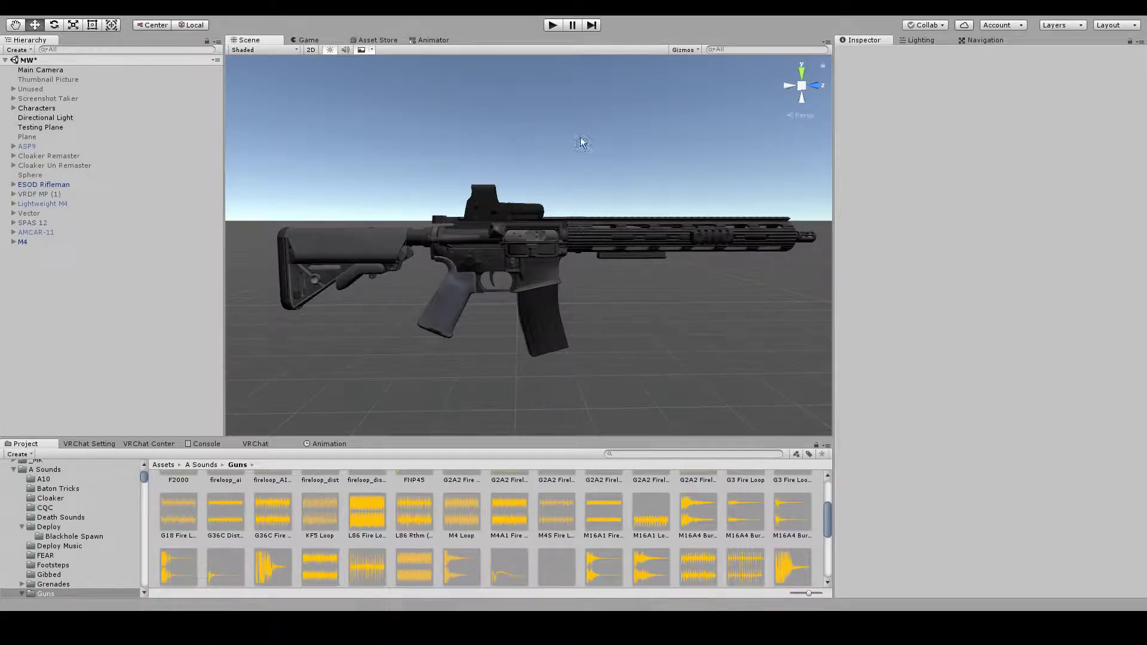
Set the X position of the PS (1) particle system inside the Bullets group to 0
alt+drag(581, 141, 683, 162)
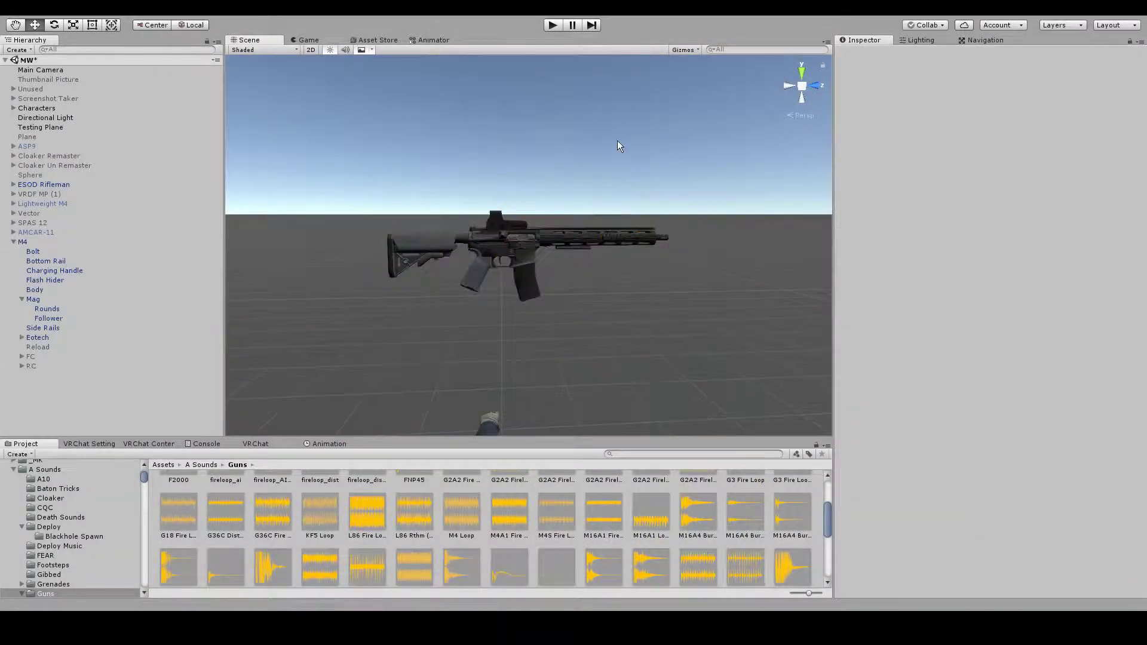
click(38, 347)
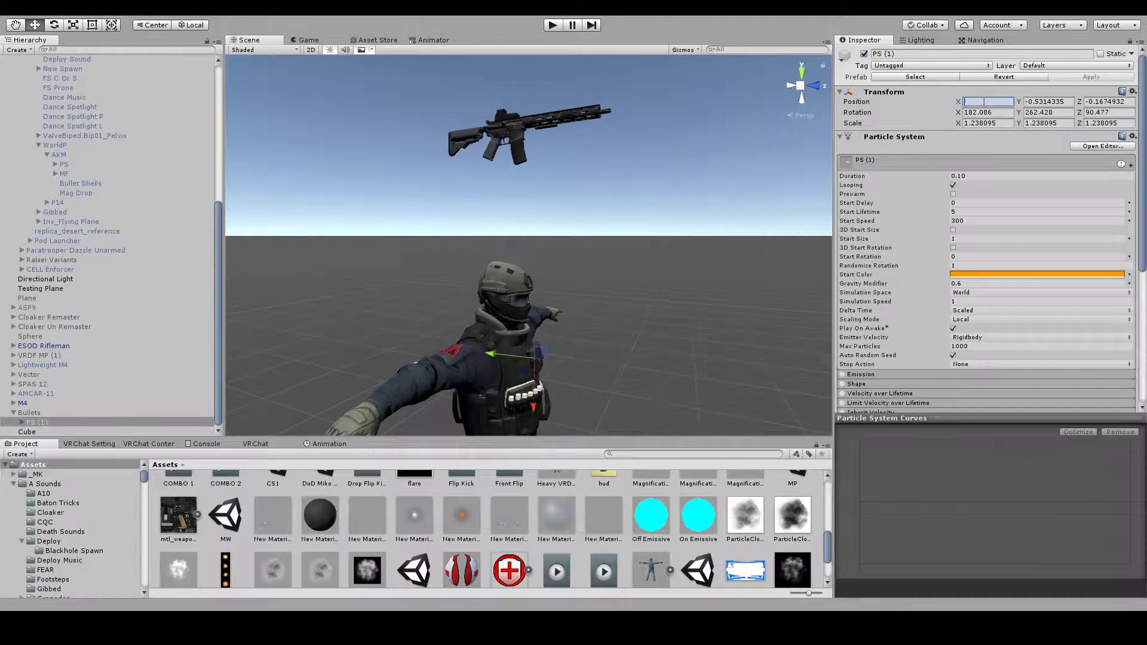
text(0)
click(1054, 101)
Move PS (1) out of the Bullets group, delete the empty group and rename the particle system PS
drag(88, 421, 26, 425)
click(36, 422)
key(Delete)
click(36, 423)
click(36, 422)
key(BackSpace)
key(Return)
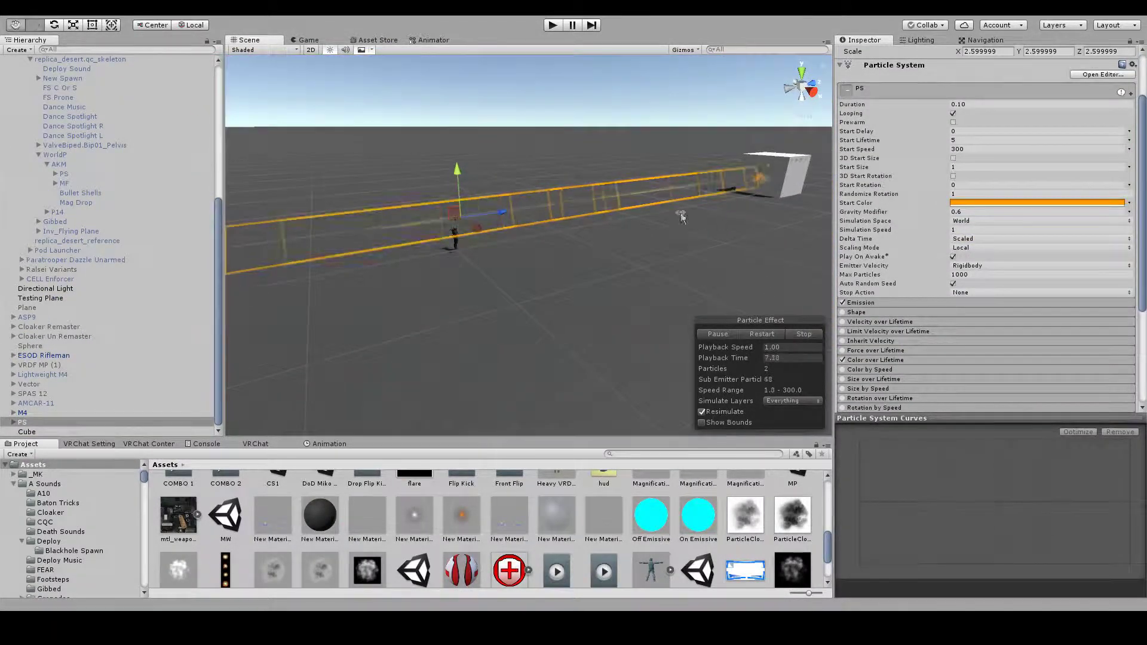
Set the PS particle system's scale to 1 and place it at the M4's muzzle, at about Y 2.598, Z 0.532
right_drag(700, 220, 711, 221)
scroll(986, 179, up, 3)
click(1048, 87)
text(1)
click(758, 149)
right_drag(758, 149, 687, 185)
click(23, 422)
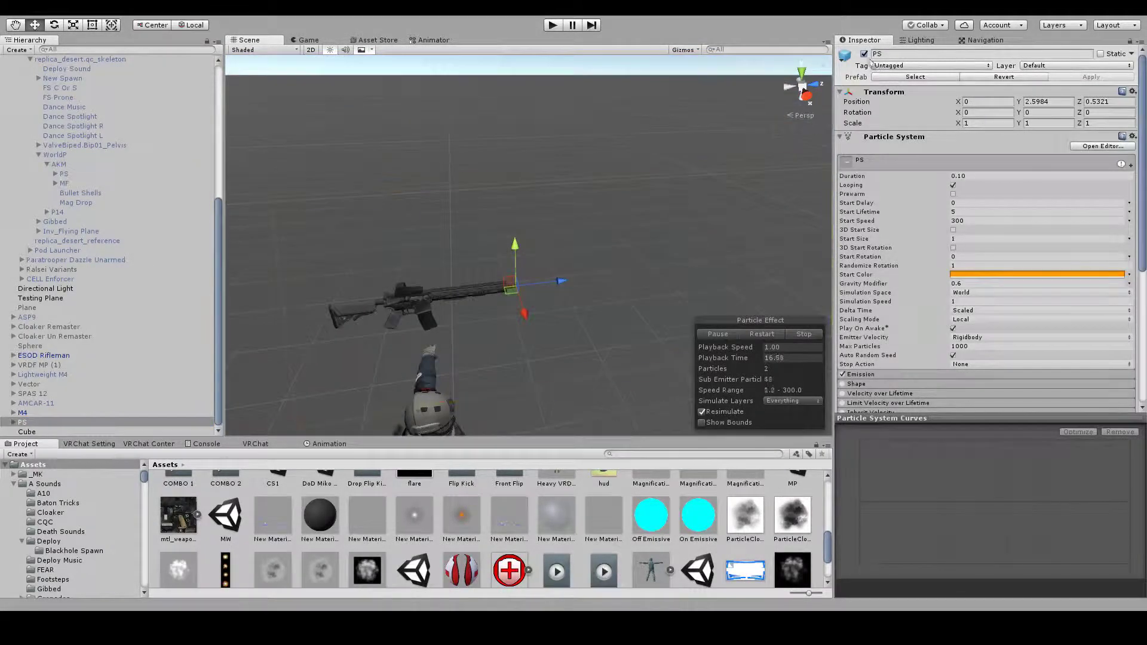
Turn off the Emission module of the PS particle system
click(842, 375)
right_drag(631, 254, 630, 238)
click(23, 422)
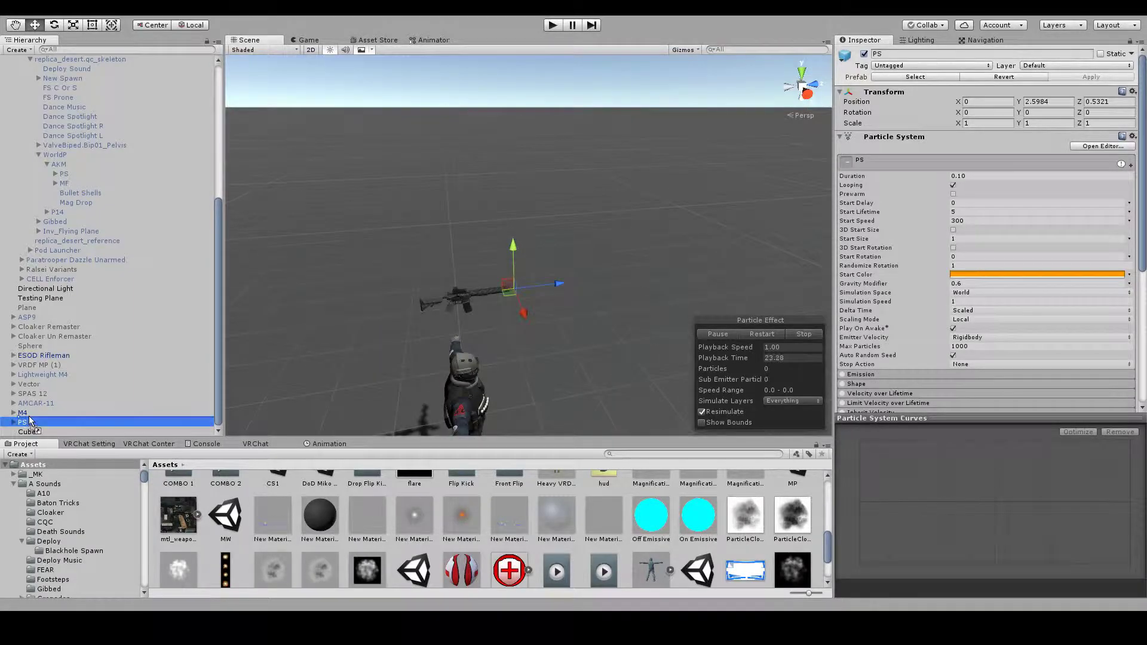
Nest the PS particle system under the M4 and select the rifle
drag(27, 425, 29, 415)
right_drag(526, 239, 520, 209)
click(520, 209)
drag(23, 423, 45, 414)
right_drag(520, 192, 472, 191)
click(478, 222)
scroll(478, 222, down, 4)
scroll(478, 222, up, 2)
click(27, 422)
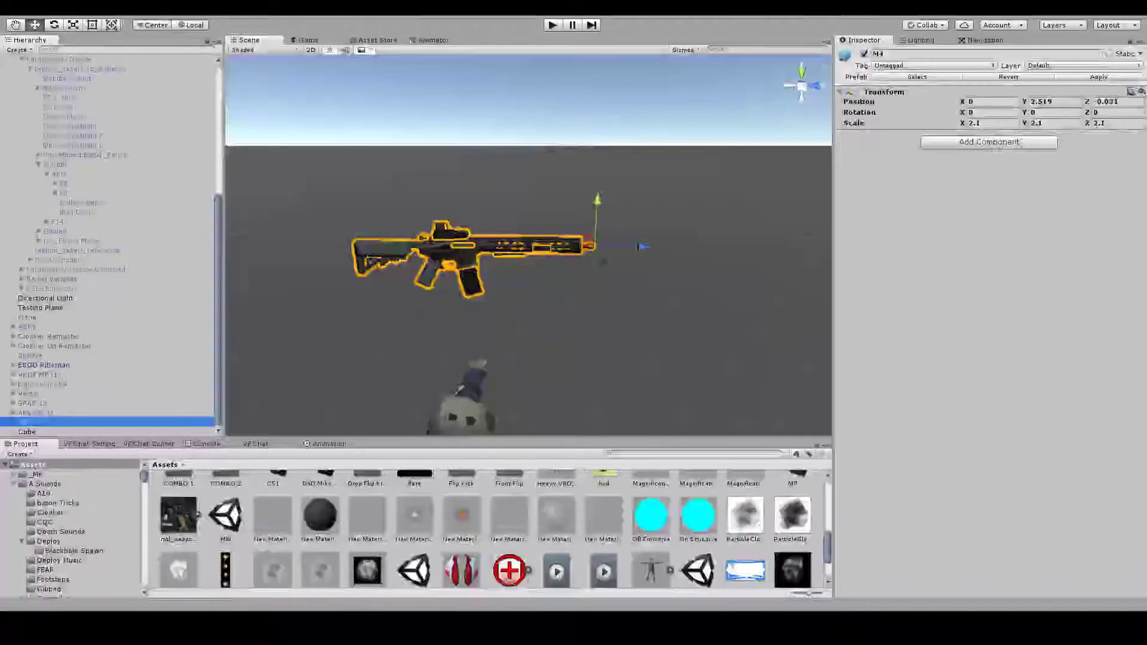
Lower the M4 and shift it across to the rifleman's outstretched right hand
click(1113, 306)
right_drag(659, 274, 657, 276)
right_drag(244, 410, 541, 313)
scroll(542, 313, up, 3)
scroll(456, 350, down, 5)
alt+drag(455, 351, 592, 322)
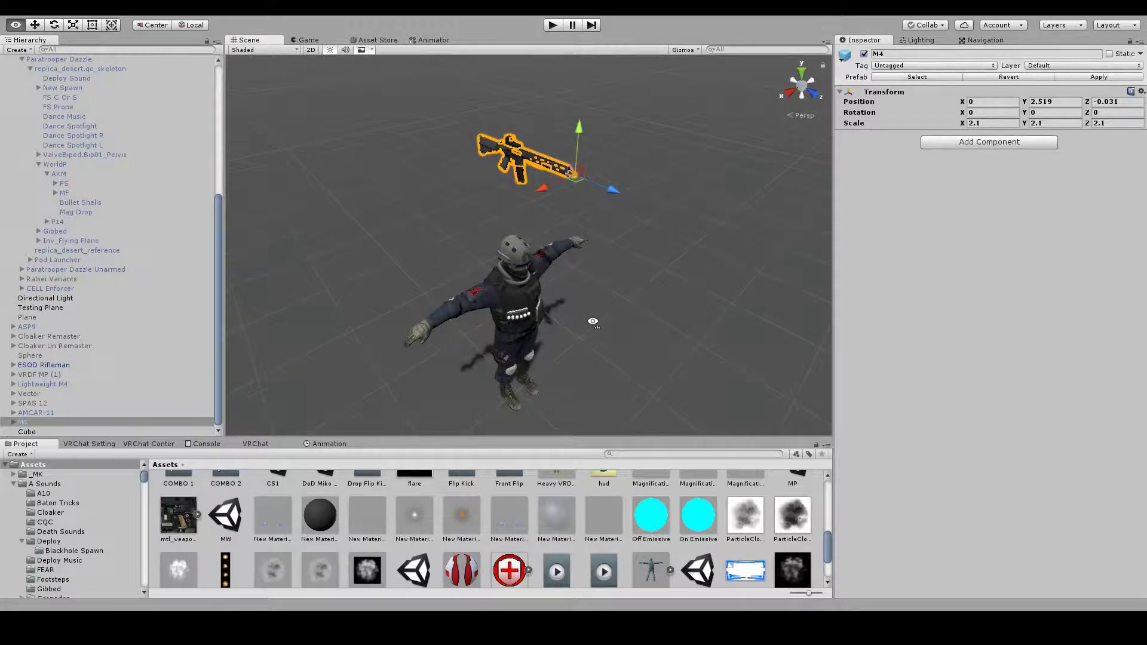
drag(578, 129, 556, 221)
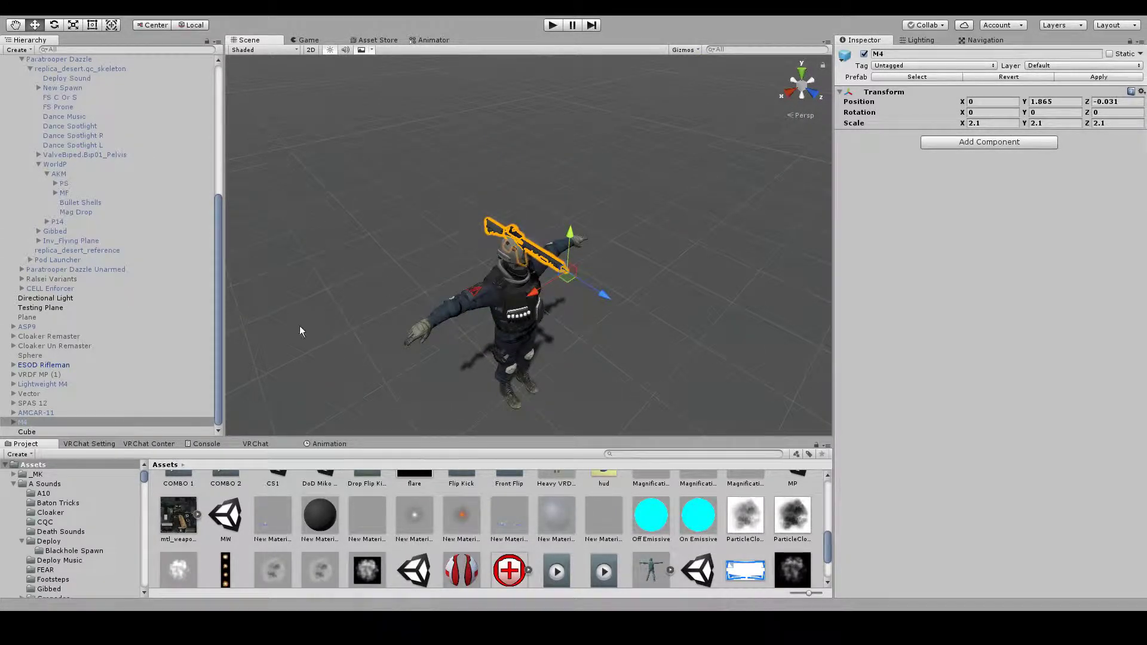
drag(544, 293, 434, 353)
alt+drag(434, 353, 328, 343)
Rotate the M4 to 0, 90, 90 and move it into the right hand at about X 0.87, Y 1.494, Z -0.085
key(e)
ctrl+drag(393, 293, 400, 389)
alt+drag(568, 287, 727, 168)
key(w)
drag(524, 166, 366, 299)
scroll(367, 299, up, 5)
drag(318, 344, 311, 344)
alt+drag(418, 268, 584, 134)
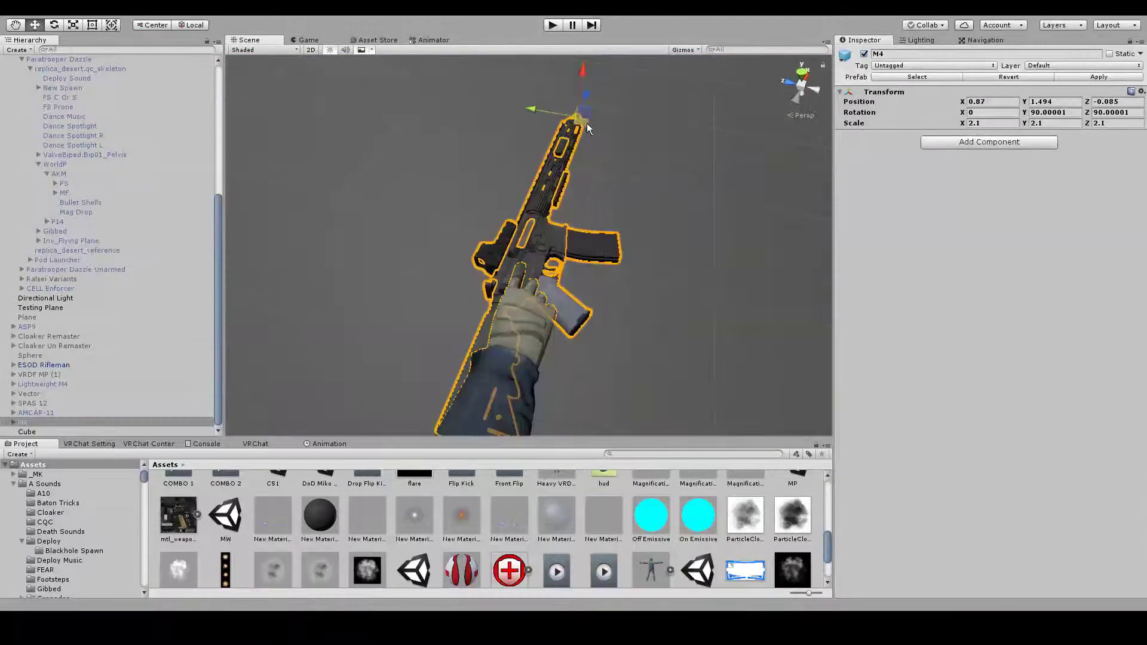
Fine-tune the M4's Y rotation to about 88.17 and seat it in the right palm at about X 0.826, Y 1.485, Z -0.031
alt+drag(584, 133, 824, 248)
alt+right_drag(823, 248, 741, 263)
key(e)
drag(735, 277, 730, 277)
key(w)
alt+drag(730, 277, 729, 188)
alt+right_drag(729, 187, 705, 206)
alt+drag(705, 206, 861, 208)
scroll(633, 256, down, 6)
alt+drag(634, 255, 721, 250)
scroll(720, 250, up, 2)
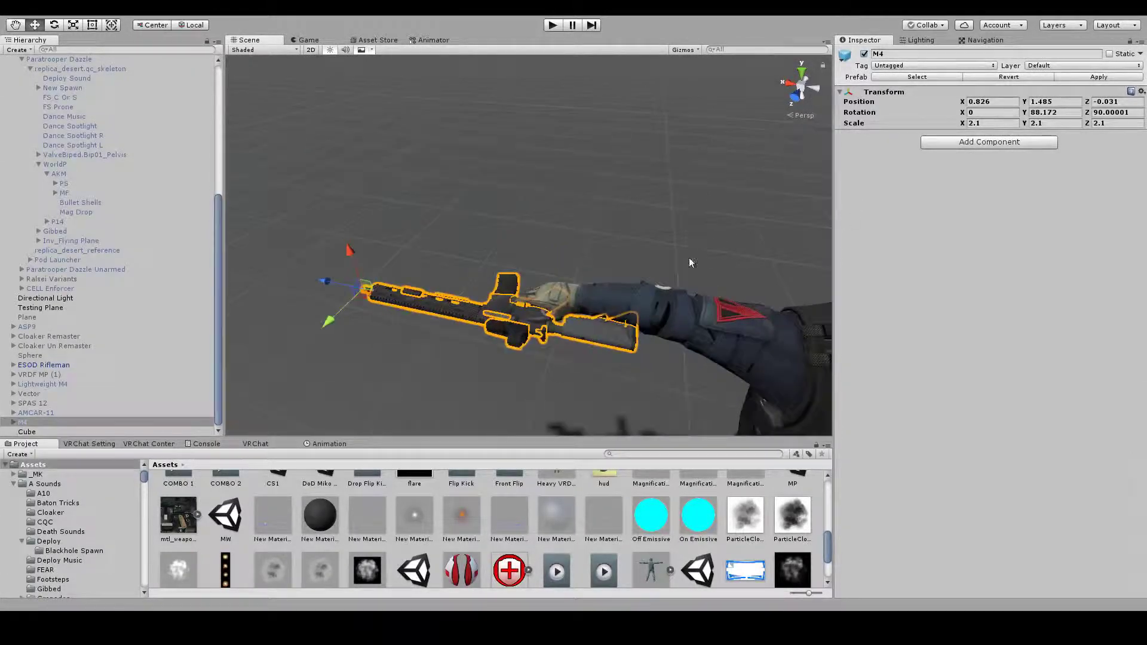
Delete the Cube from the scene and view the rifleman together with the placed M4
click(13, 422)
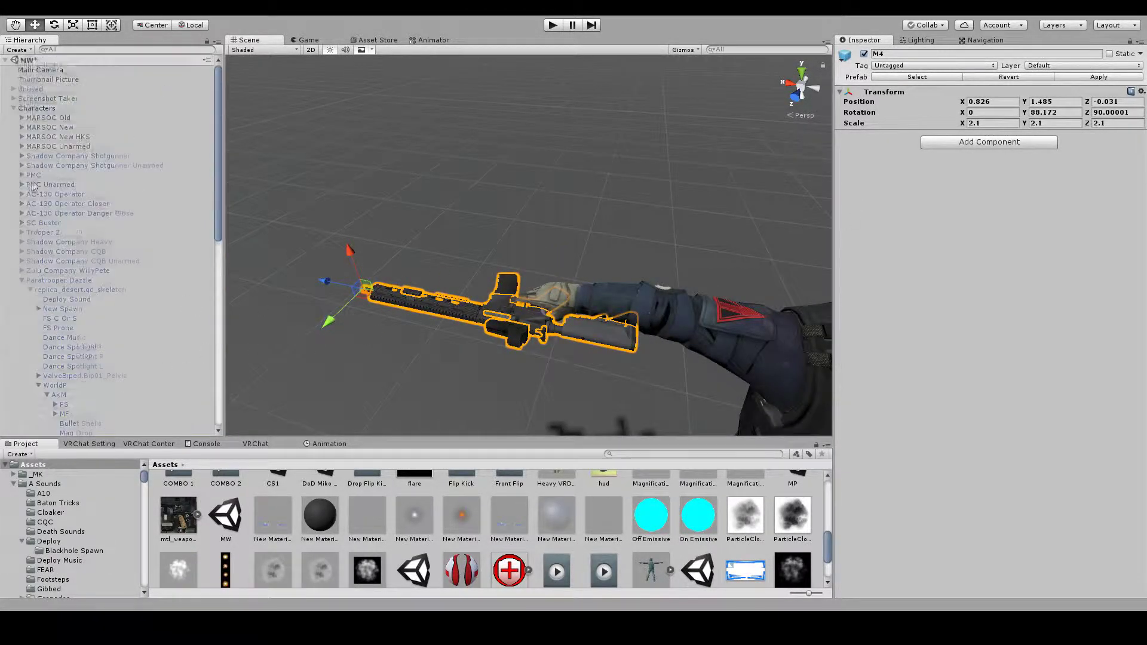
click(13, 242)
click(36, 251)
key(Delete)
click(81, 233)
alt+drag(490, 251, 559, 239)
click(81, 242)
scroll(529, 245, down, 3)
Create an empty child object named WorldP under the ESOD Rifleman's replica_desert.qc_skeleton
click(37, 184)
click(13, 185)
click(21, 194)
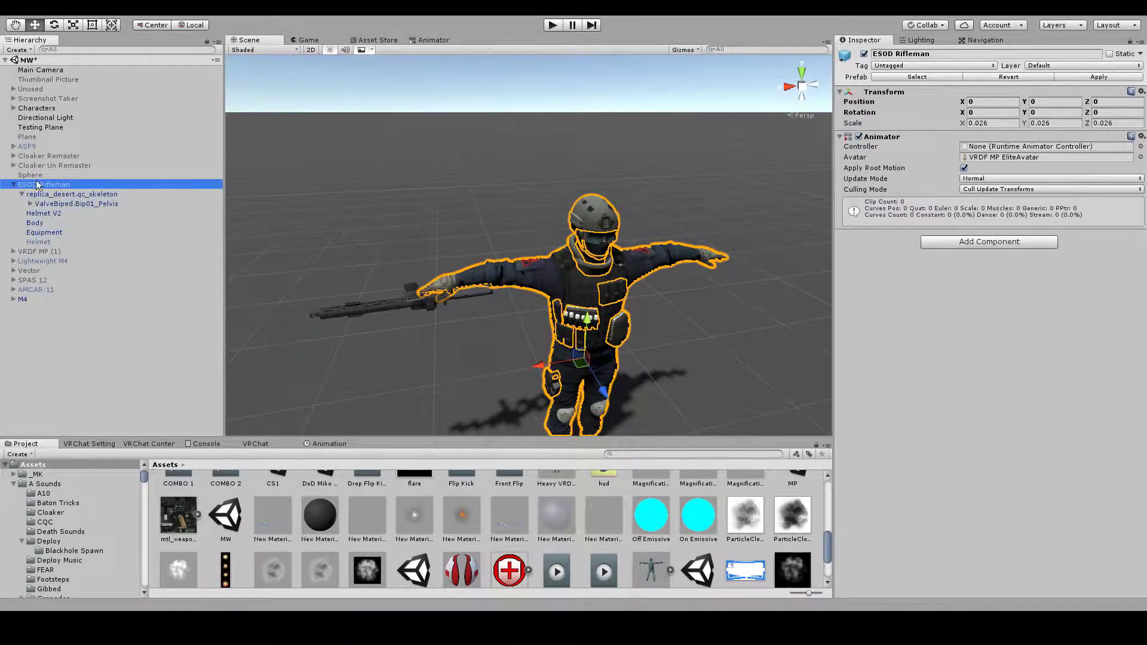
click(38, 194)
click(93, 293)
click(75, 219)
click(75, 213)
click(75, 214)
text(WorldP)
key(Return)
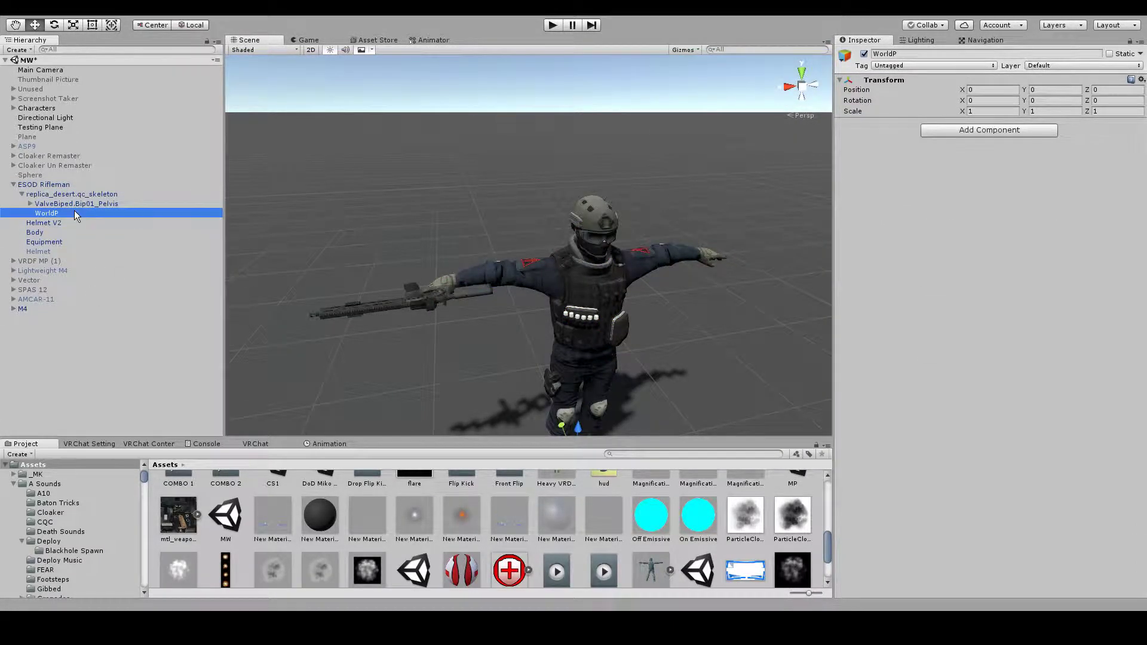
Expand the M4 and move its PS particle system into the rifleman's WorldP object
click(13, 109)
click(12, 110)
click(14, 309)
scroll(18, 317, down, 3)
drag(30, 431, 15, 90)
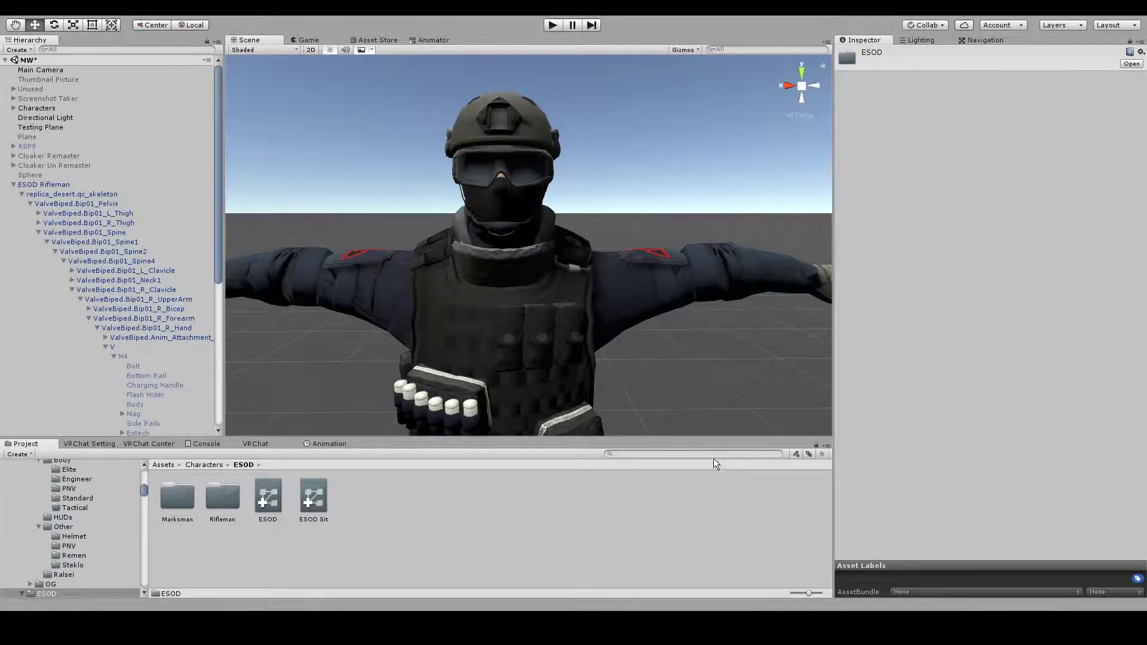
Examine the rifleman, toggle the M4 under the right hand's V object on and off, and review Primary inside WorldP
click(351, 528)
scroll(484, 373, down, 5)
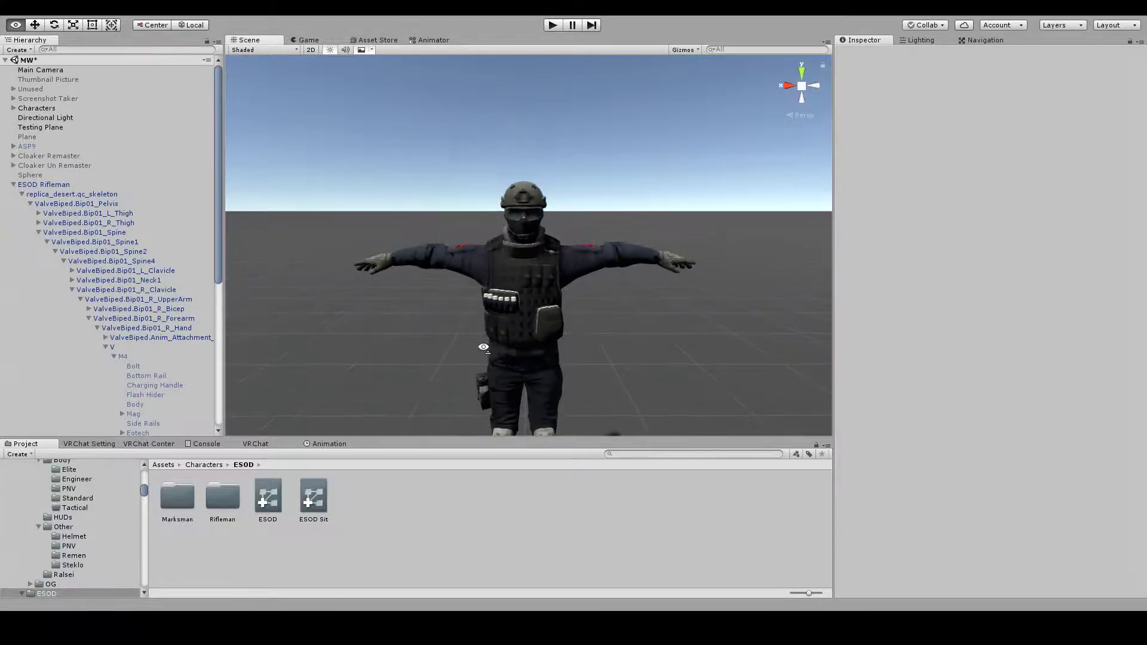
scroll(483, 374, up, 3)
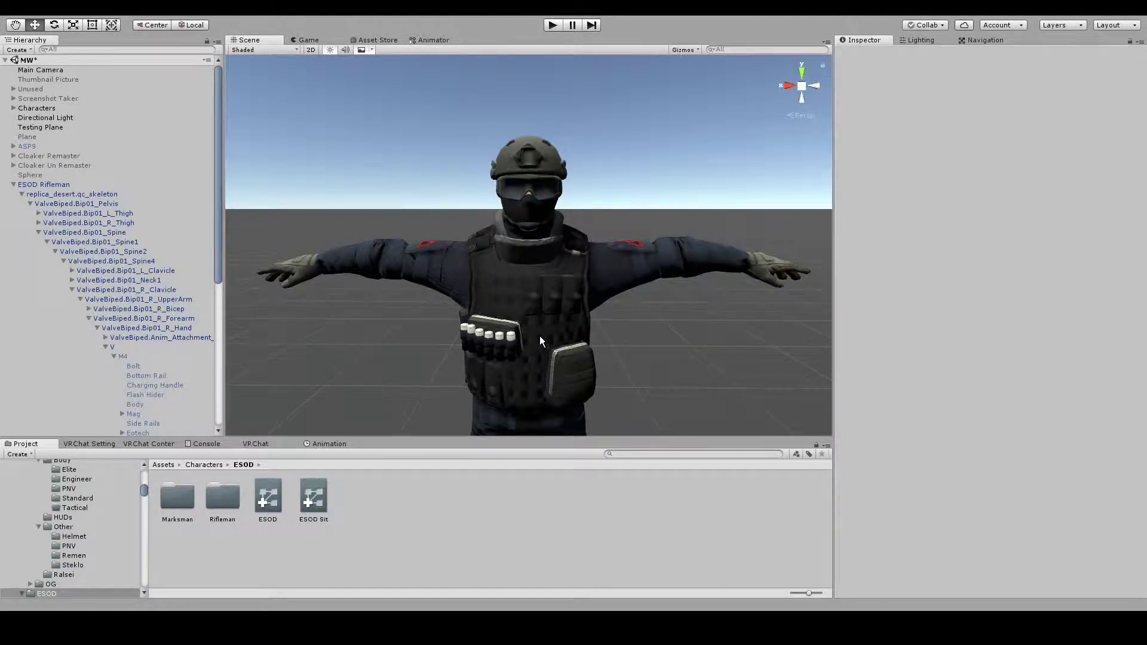
alt+drag(540, 341, 444, 282)
scroll(131, 281, down, 5)
click(122, 212)
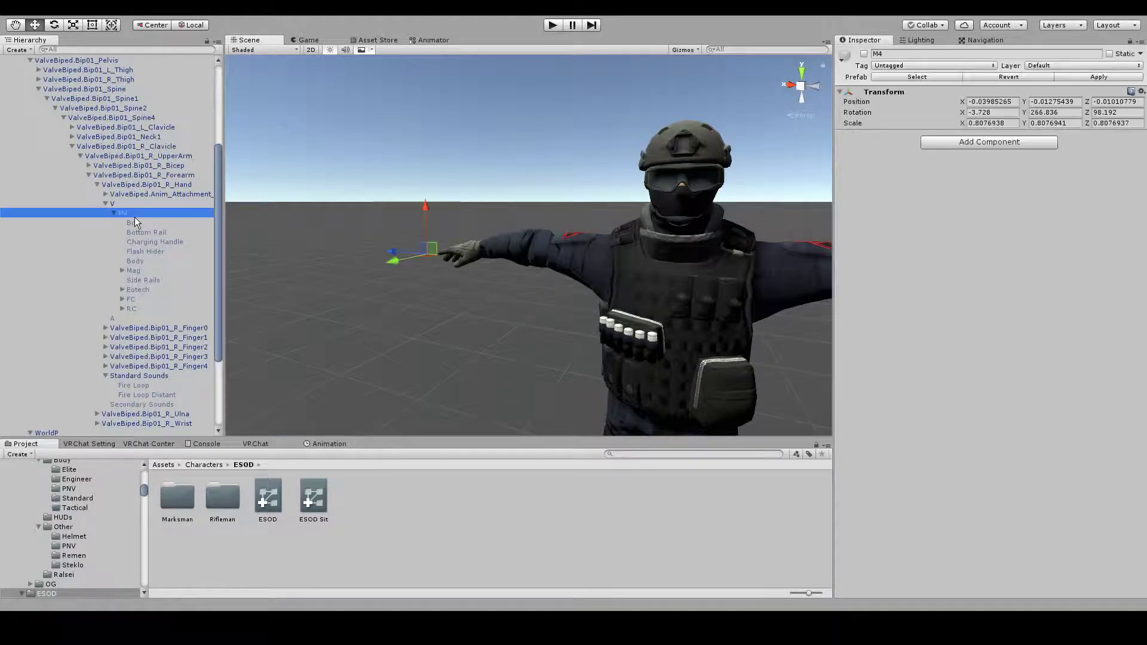
click(864, 53)
click(864, 53)
right_drag(705, 152, 766, 132)
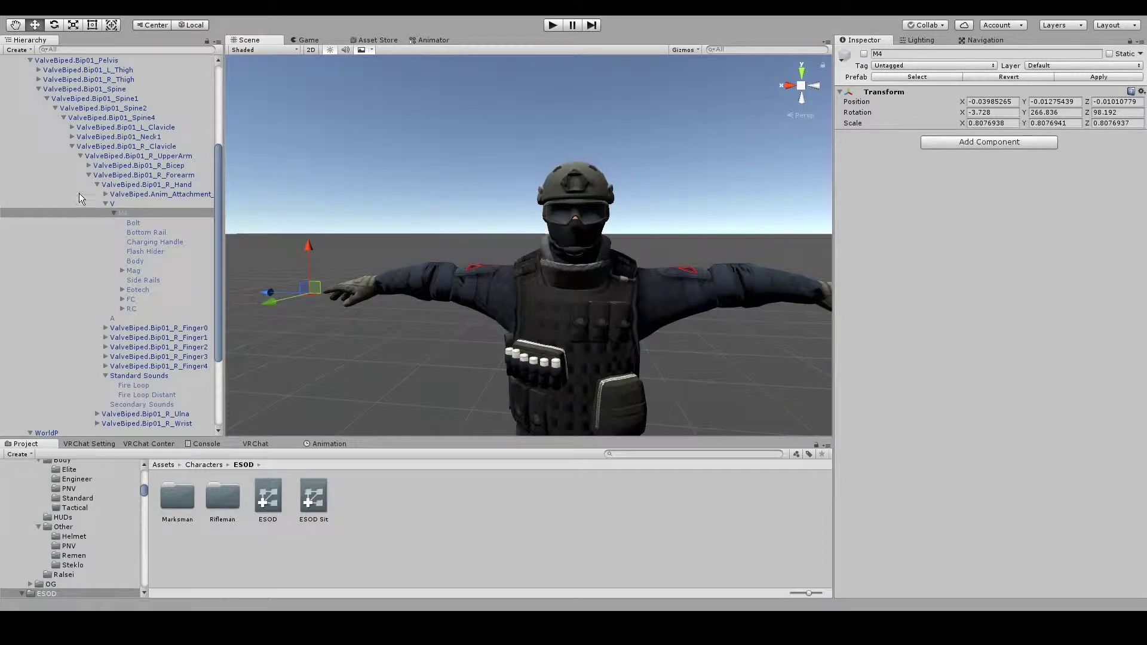
scroll(88, 198, down, 3)
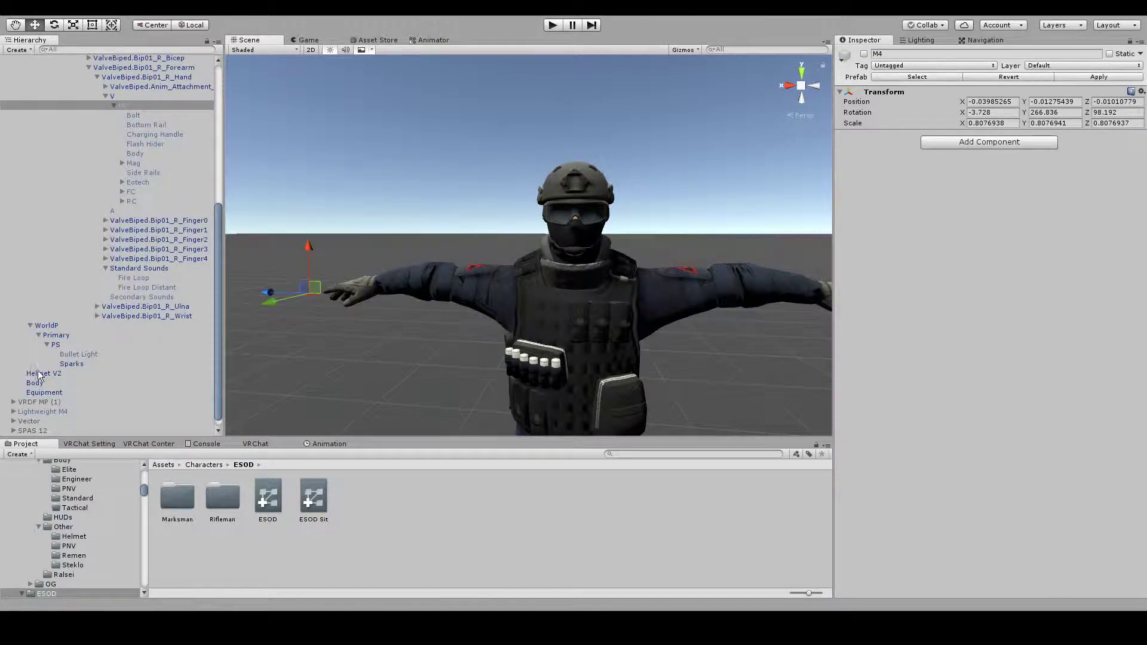
click(56, 335)
click(48, 326)
Create three animation clips named Fire, Equip and Reload in the ESOD folder
click(662, 559)
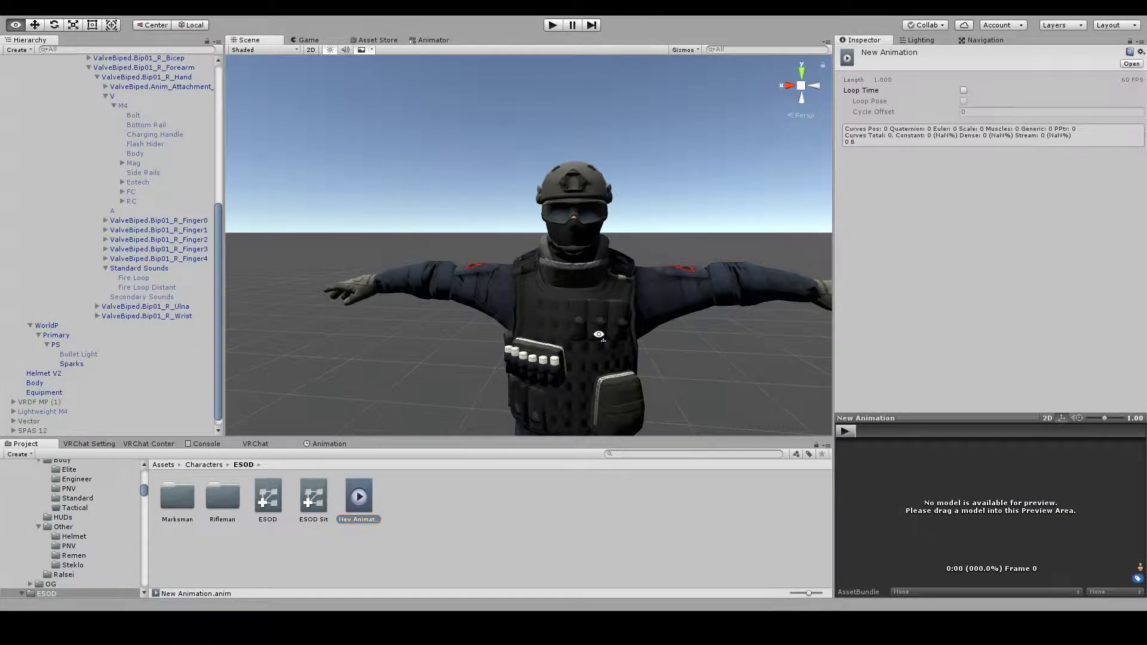
scroll(611, 367, up, 3)
click(359, 504)
text(Fire)
click(415, 512)
key(F2)
text(Equip)
key(Return)
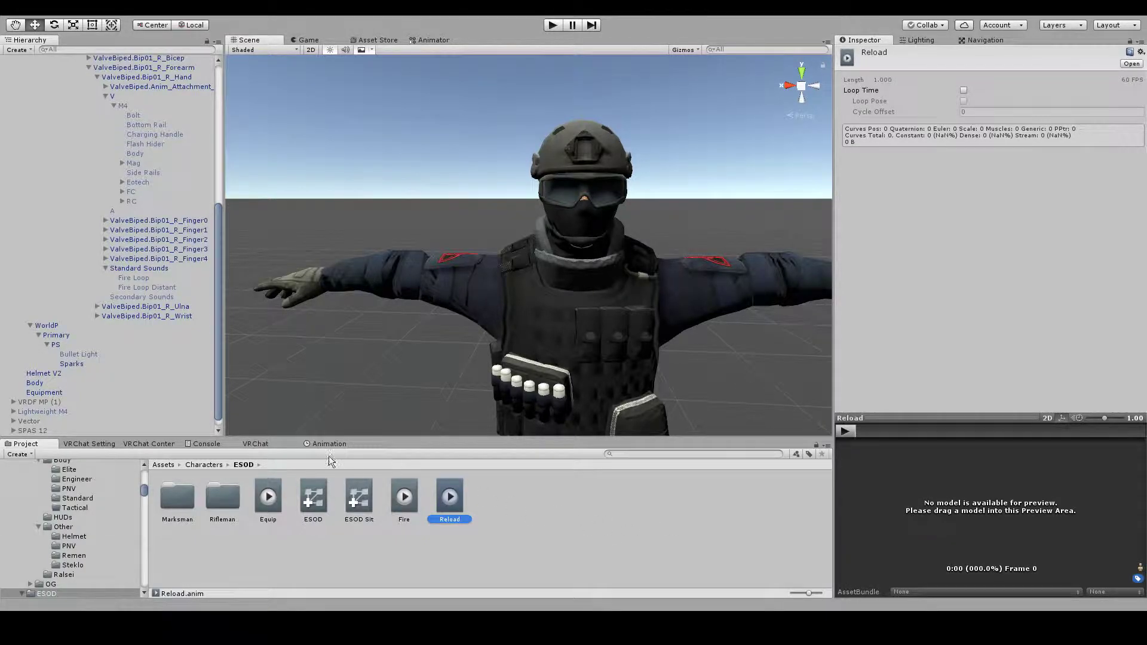
Rename the three new clips as Equip M4, Fire M4 and Reload M4
click(266, 494)
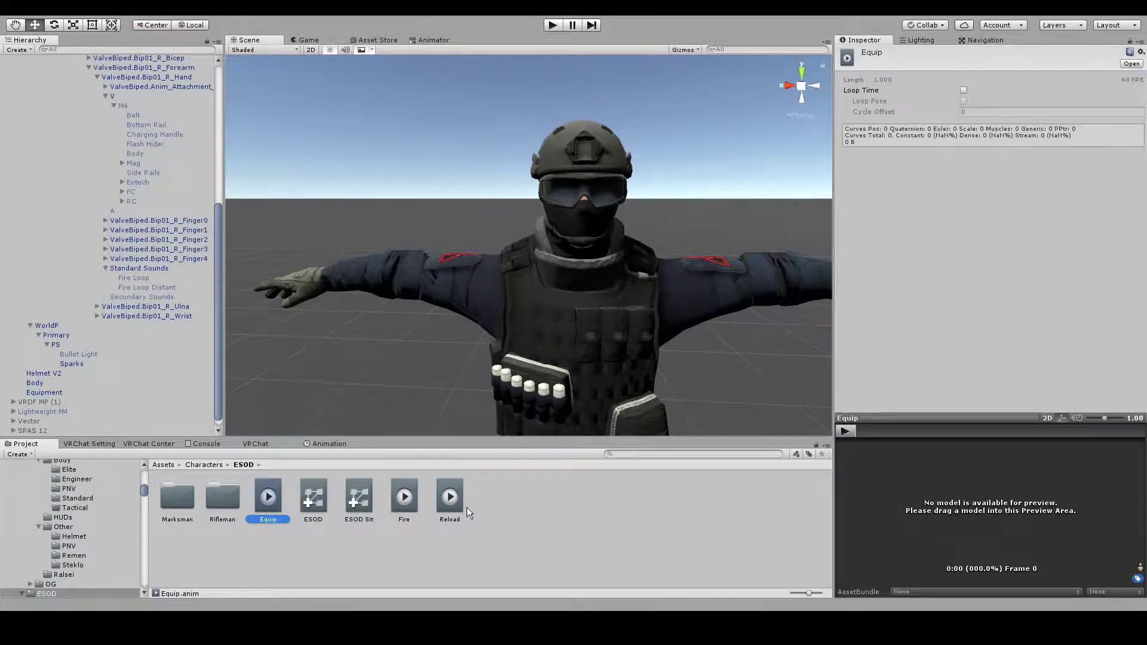
click(402, 515)
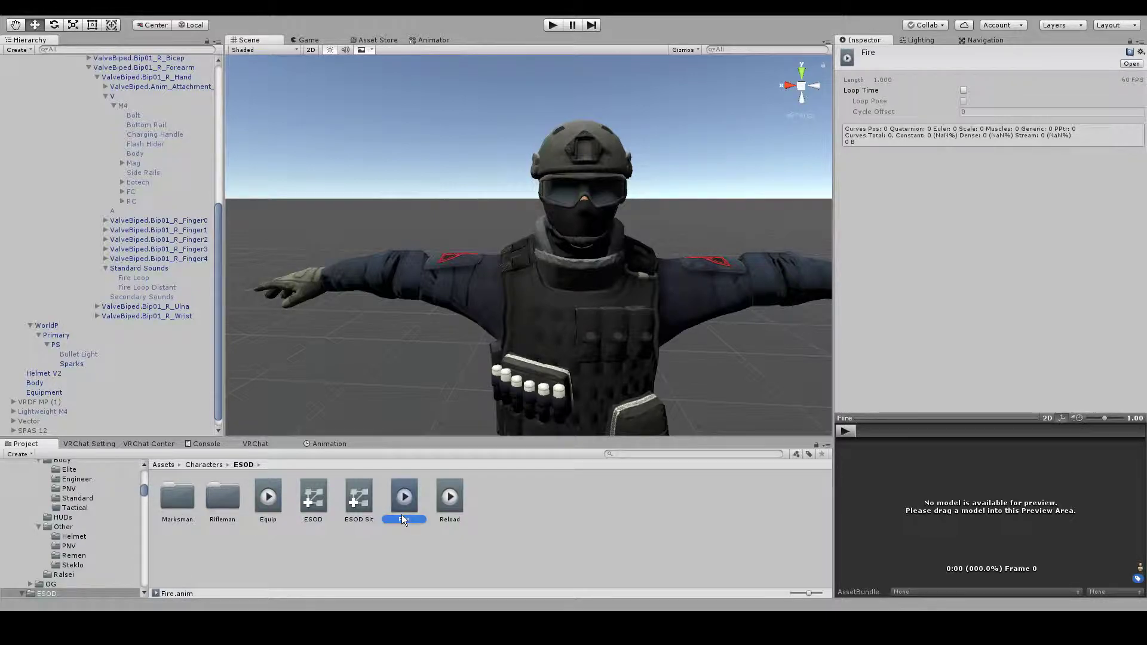
click(451, 500)
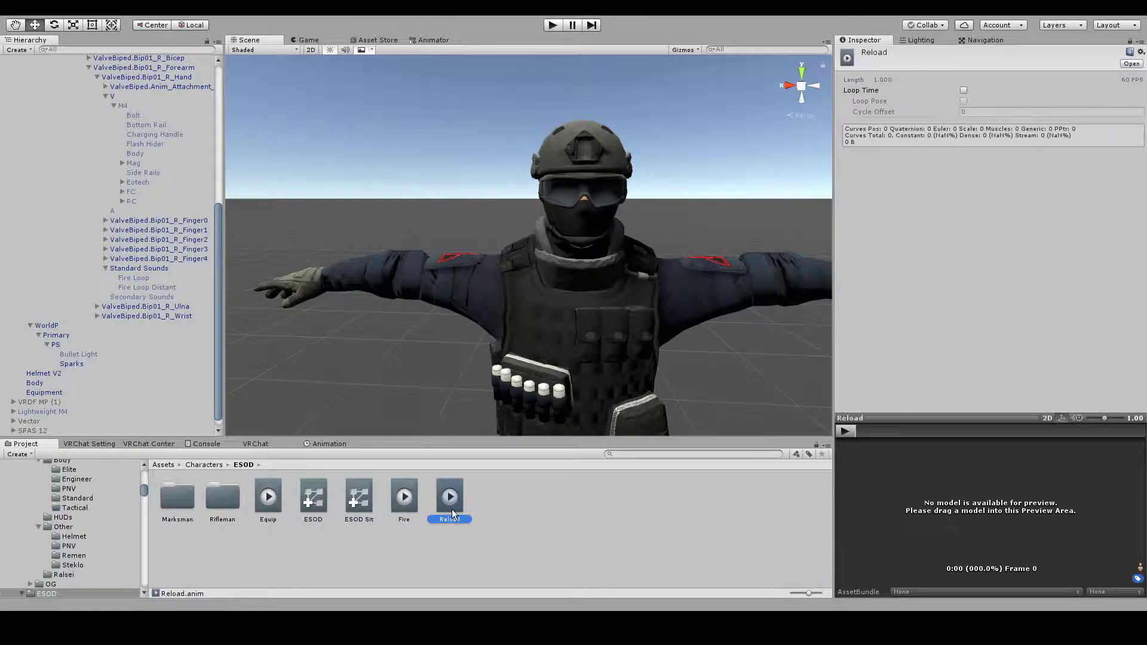
Assign Equip M4 to the HANDGUN and FINGERPOINT overrides of the ESOD override controller
drag(268, 499, 1073, 246)
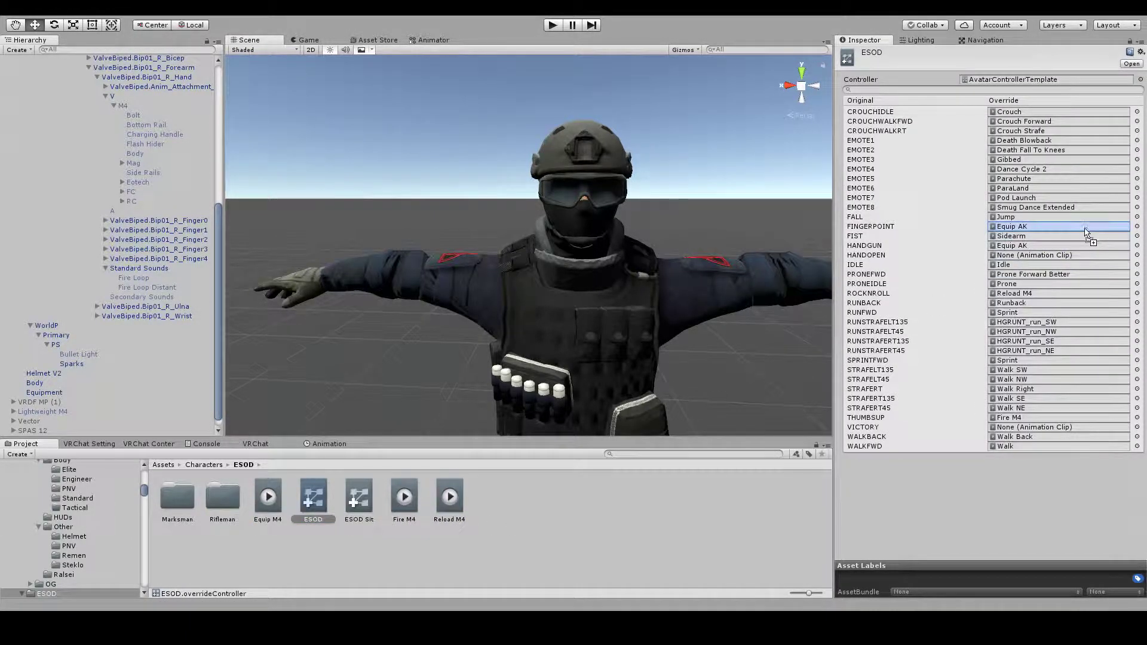
drag(270, 500, 1023, 228)
right_drag(670, 335, 676, 338)
In the ESOD Sit controller, assign Fire M4 to THUMBSUP, Reload M4 to ROCKNROLL and Equip M4 to HANDGUN
click(366, 496)
drag(404, 497, 1030, 421)
drag(460, 506, 1023, 293)
drag(277, 503, 1028, 245)
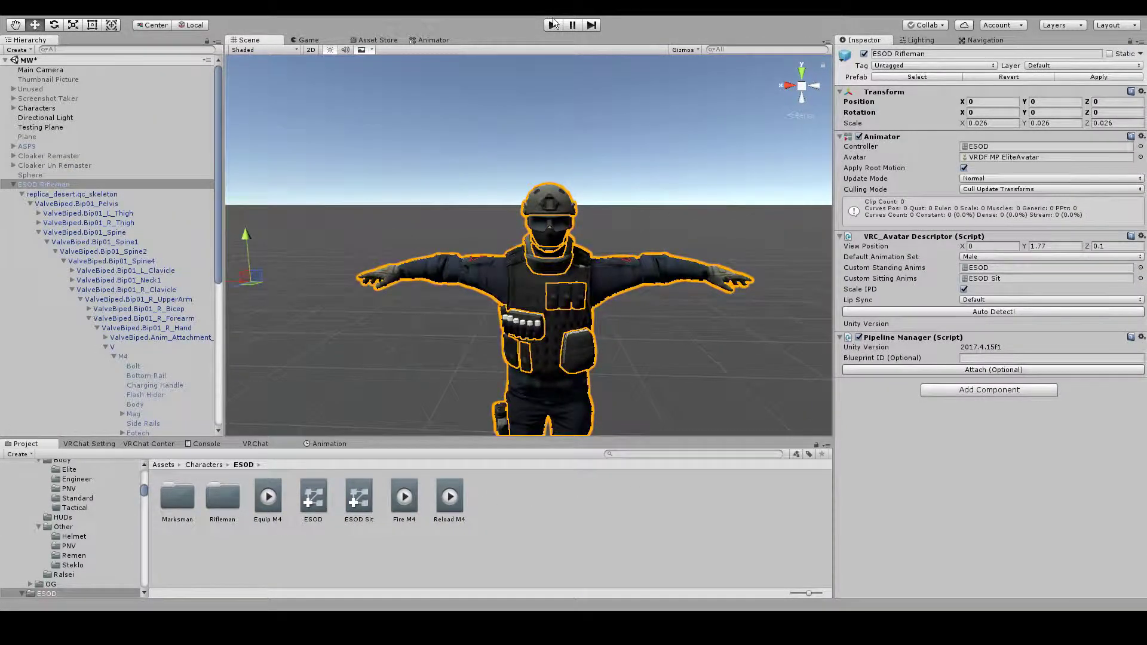
Enter Play mode, start recording the Equip M4 clip and activate the M4 under the right hand at frame 0
click(553, 25)
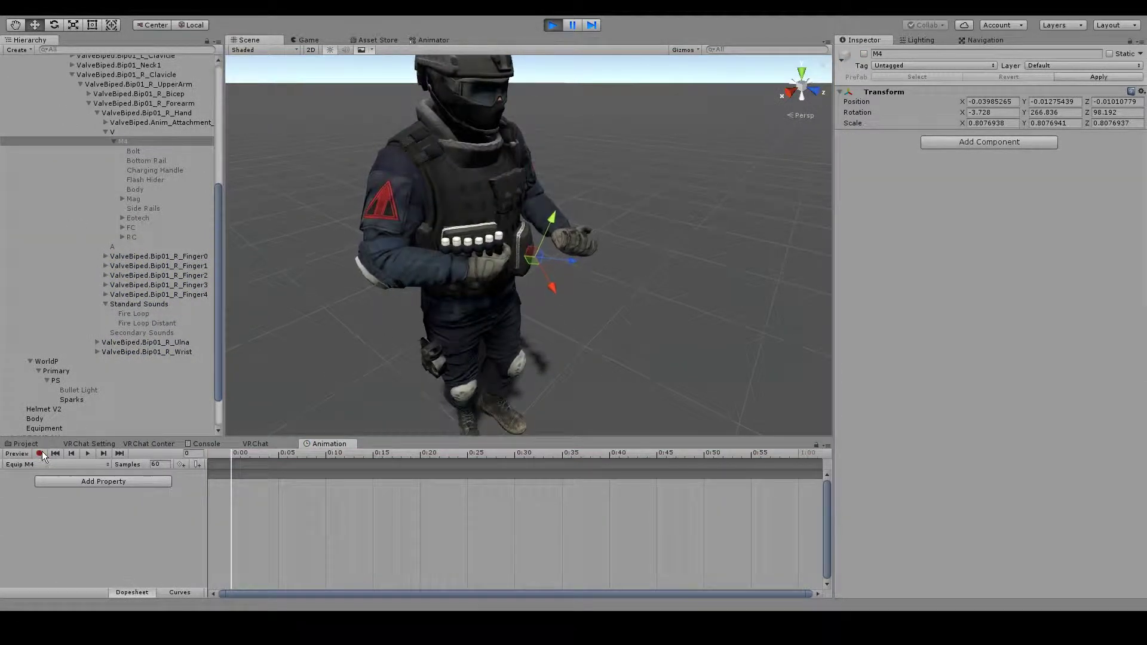
click(41, 452)
right_drag(531, 156, 548, 261)
click(863, 54)
Inspect how the M4 sits in the rifleman's hands from several angles and distances
right_drag(709, 206, 516, 253)
key(w)
key(s)
key(w)
key(s)
scroll(525, 262, down, 3)
key(w)
scroll(611, 323, down, 3)
right_drag(612, 322, 634, 288)
click(715, 203)
right_drag(476, 290, 456, 323)
key(w)
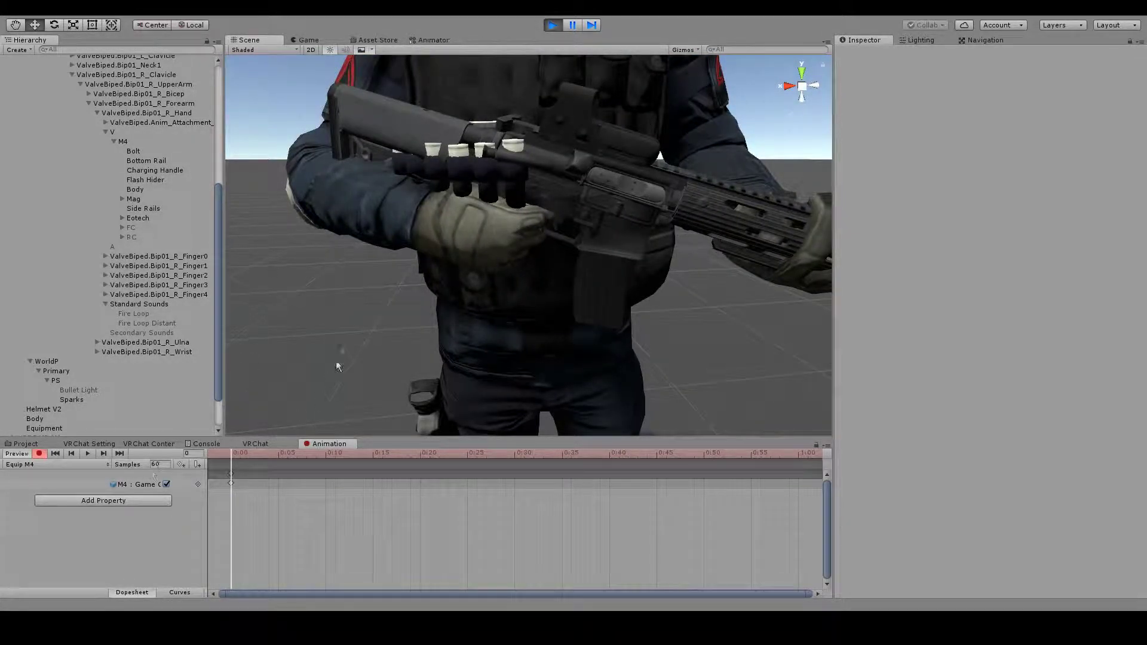
scroll(558, 220, down, 5)
right_drag(637, 220, 648, 208)
scroll(648, 207, up, 5)
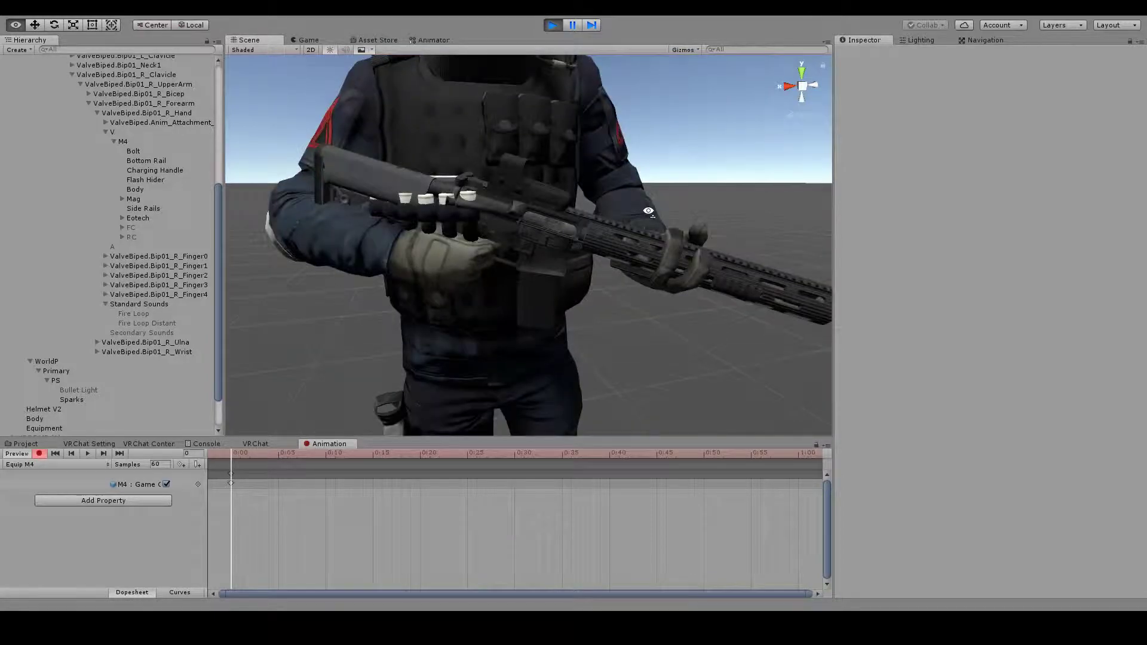
right_drag(455, 261, 622, 290)
key(w)
scroll(622, 289, up, 5)
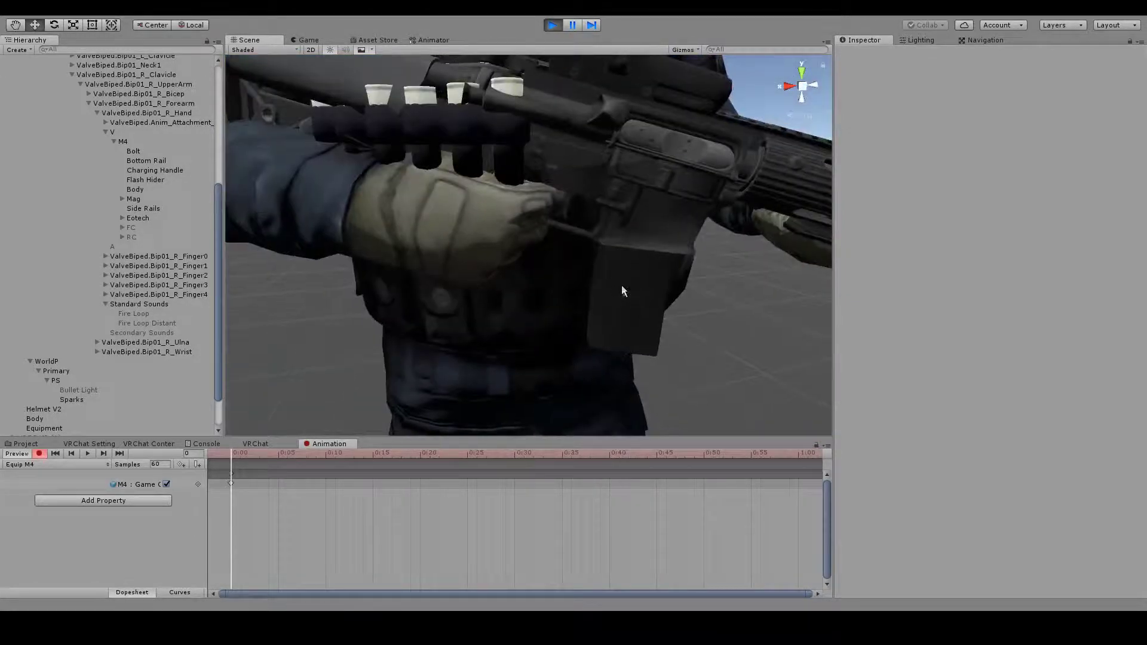
scroll(509, 221, down, 5)
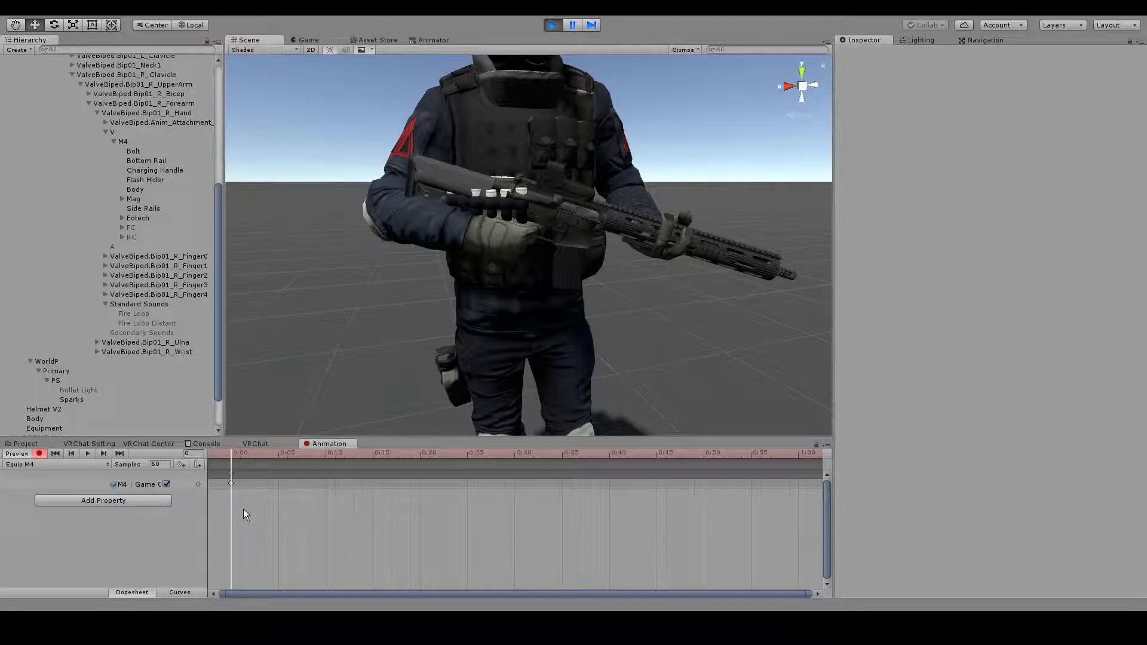
Copy the M4's activation keyframe from frame 0 to frame 1 of the Equip M4 clip
click(233, 482)
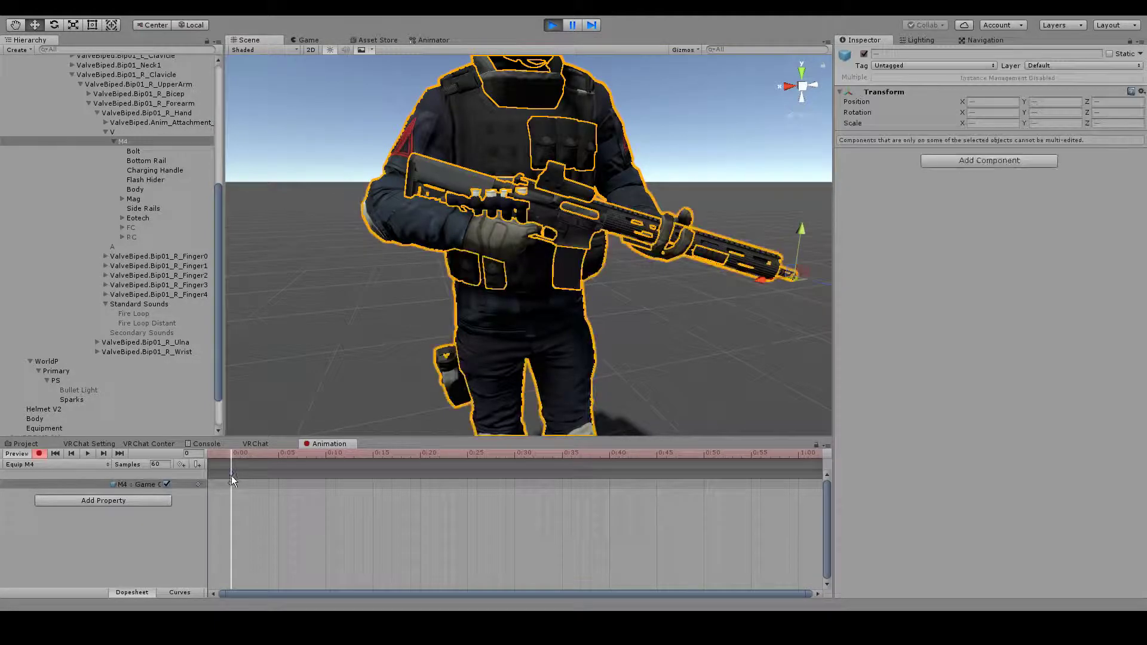
click(239, 458)
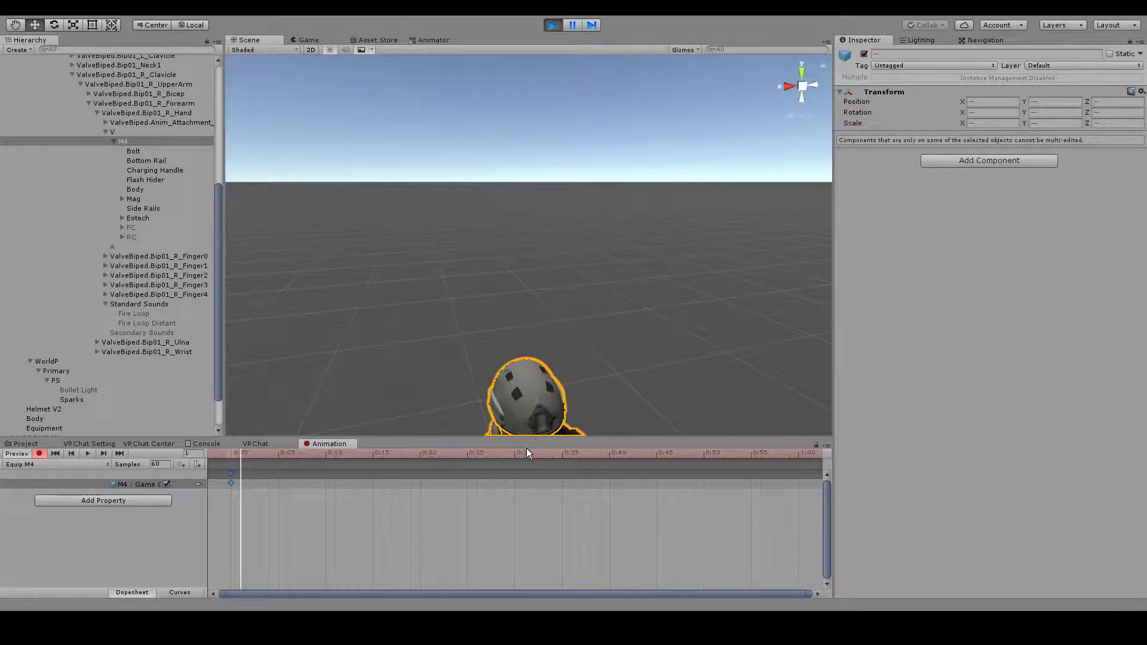
right_drag(601, 332, 591, 471)
click(591, 470)
scroll(591, 471, up, 5)
scroll(583, 335, up, 3)
right_drag(583, 335, 642, 313)
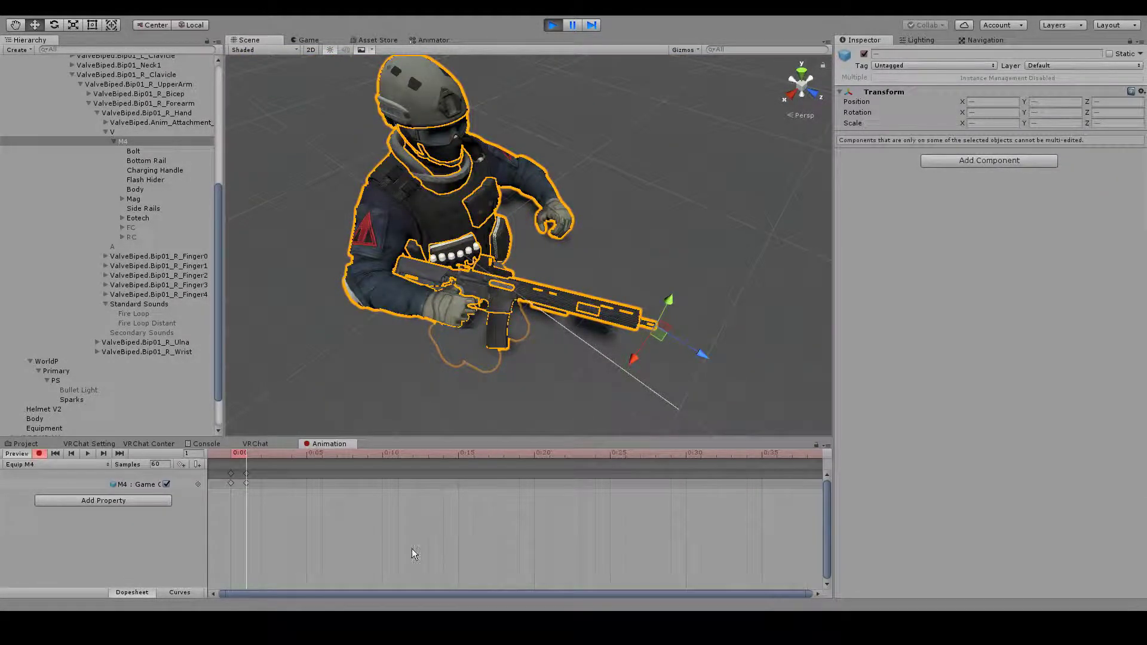
drag(420, 548, 216, 469)
click(59, 462)
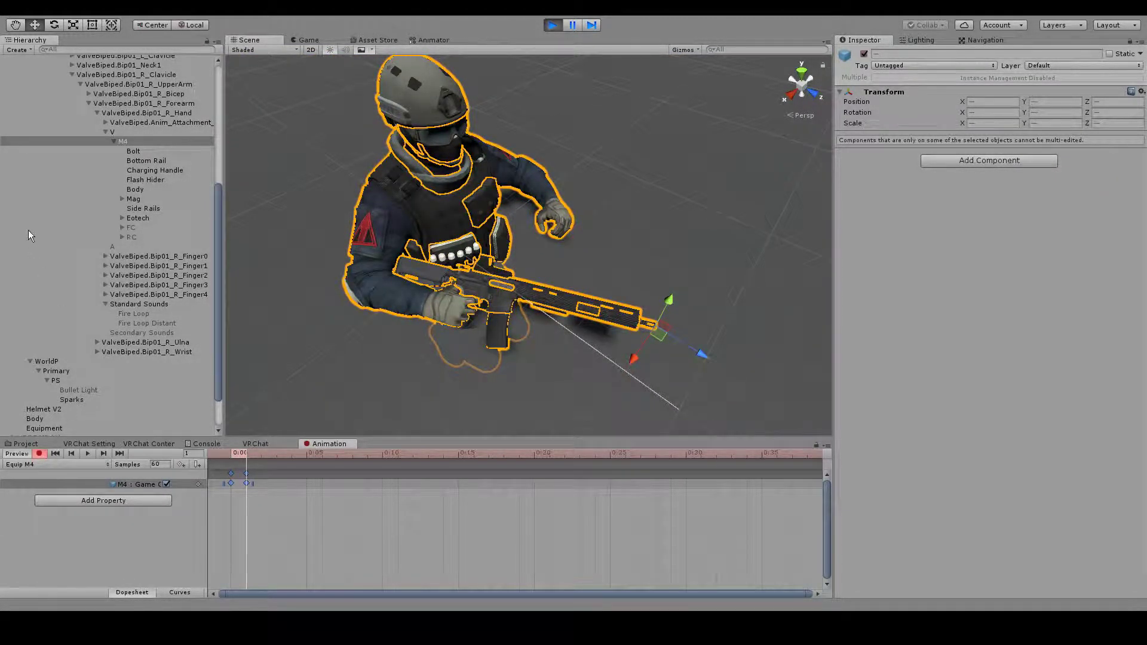
Start recording the Reload M4 clip and paste the M4's activation keyframes at frames 0 and 1
click(55, 286)
click(39, 453)
click(497, 532)
key(ctrl+v)
right_drag(576, 338, 571, 291)
scroll(569, 252, up, 4)
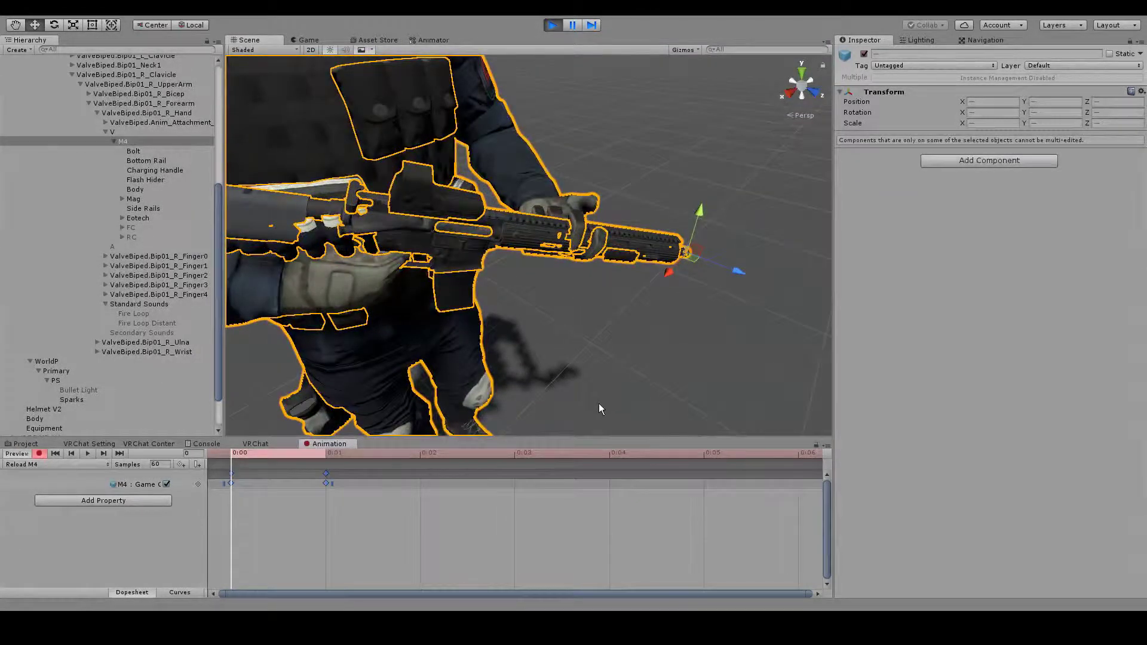
Deactivate the M4's Bolt, Bottom Rail, Charging Handle and Mag at frame 0 of the Reload M4 clip
double_click(133, 150)
shift+click(163, 160)
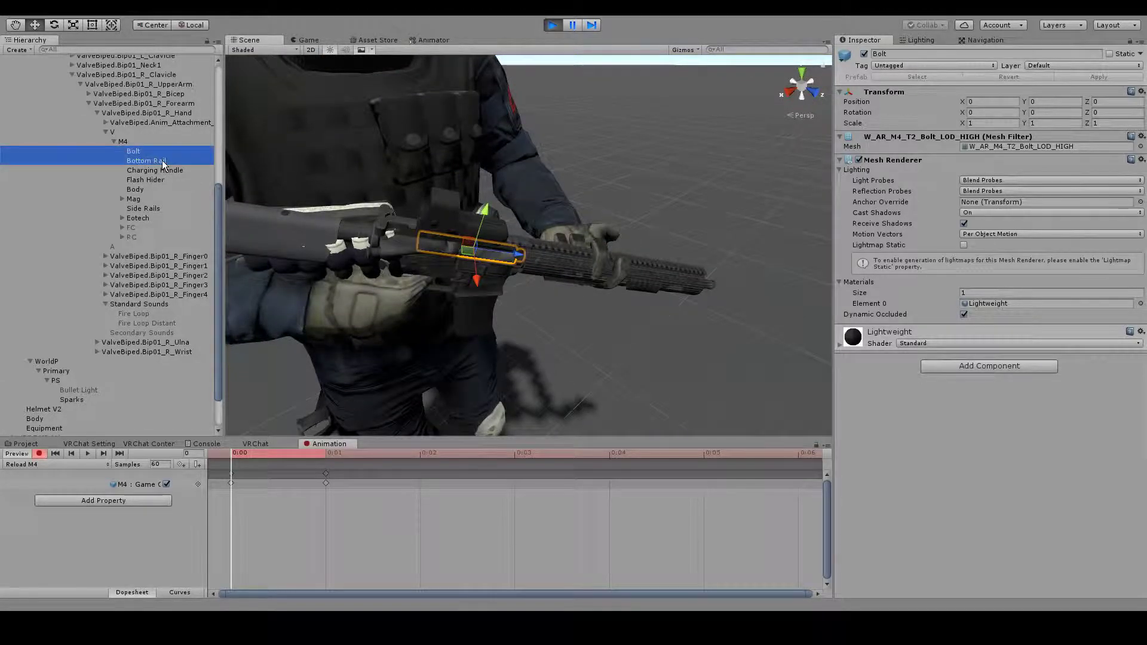
shift+click(167, 170)
click(122, 200)
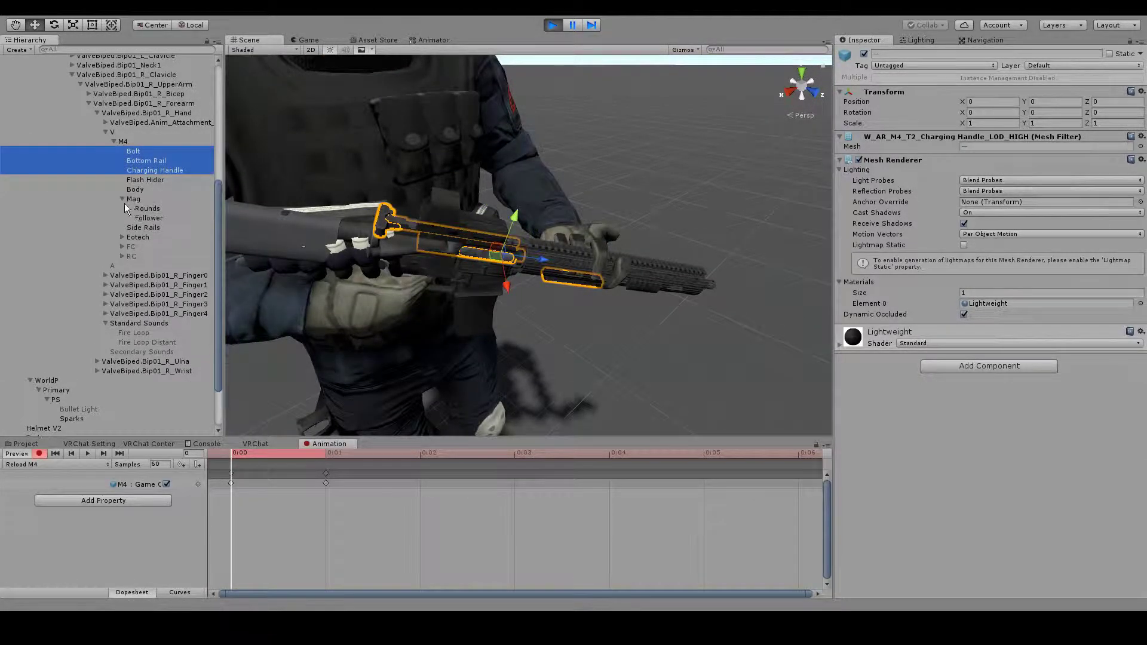
ctrl+click(139, 207)
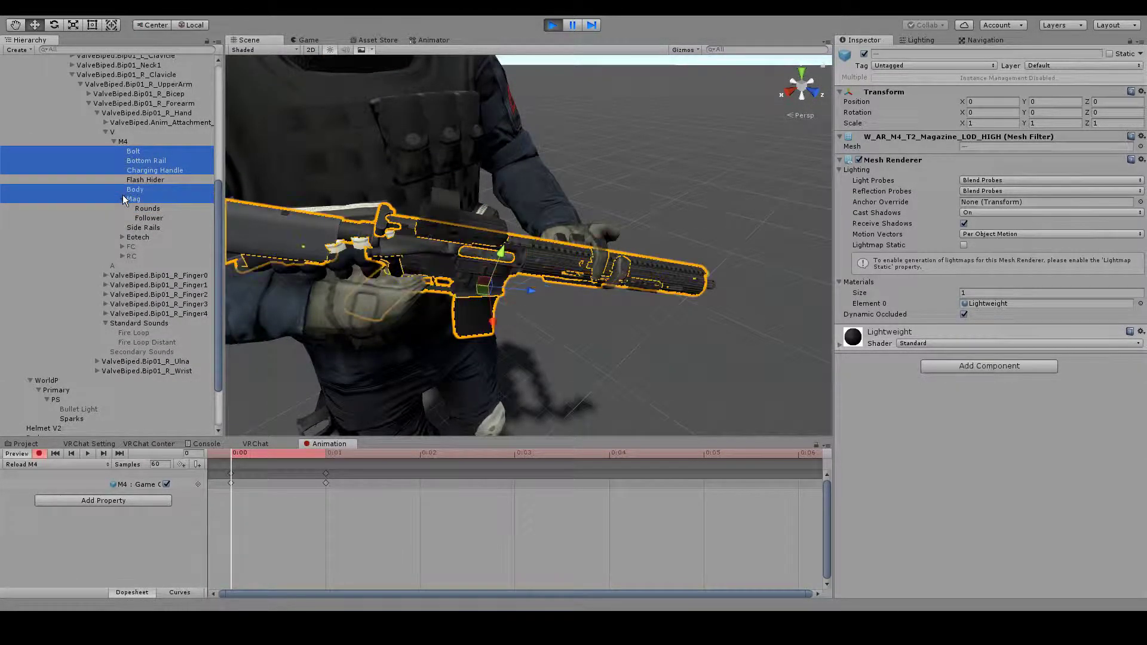
click(122, 199)
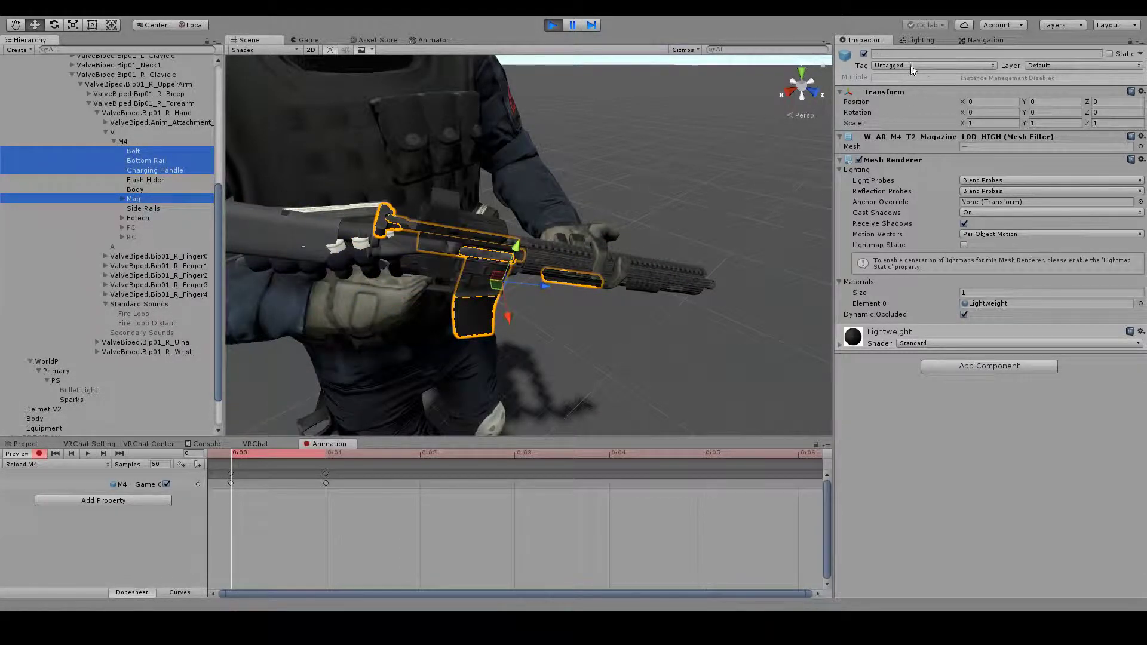
click(864, 54)
right_drag(633, 169, 597, 353)
scroll(597, 353, up, 5)
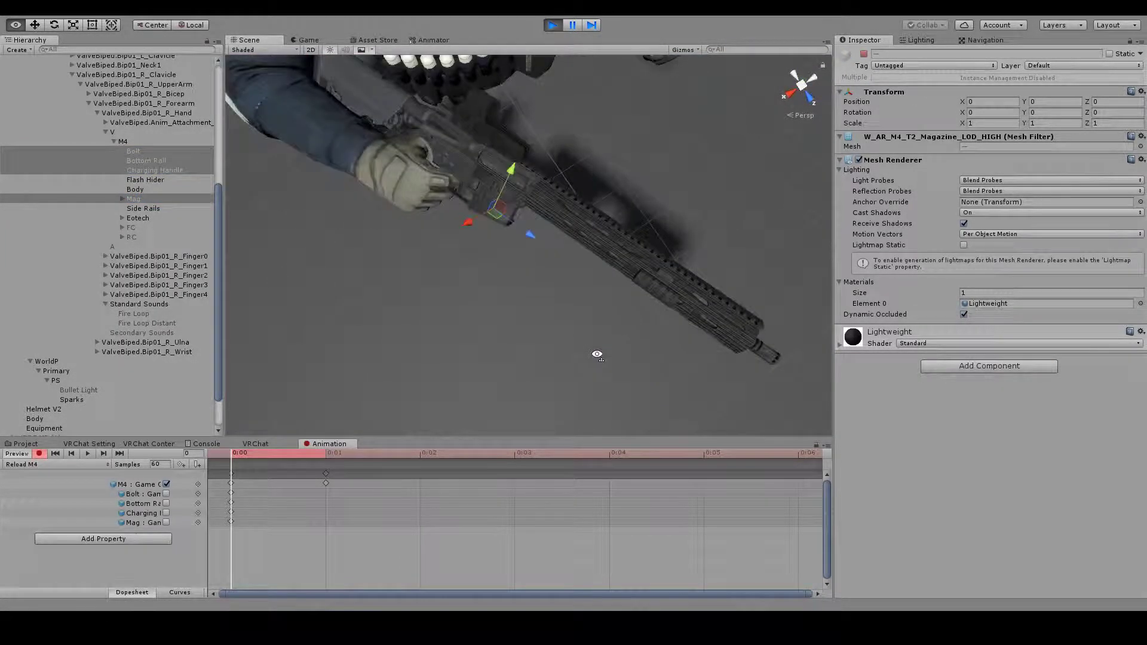
Take the Bottom Rail's deactivation out of the Reload M4 clip and activate the RC object at frame 0
click(180, 161)
key(f)
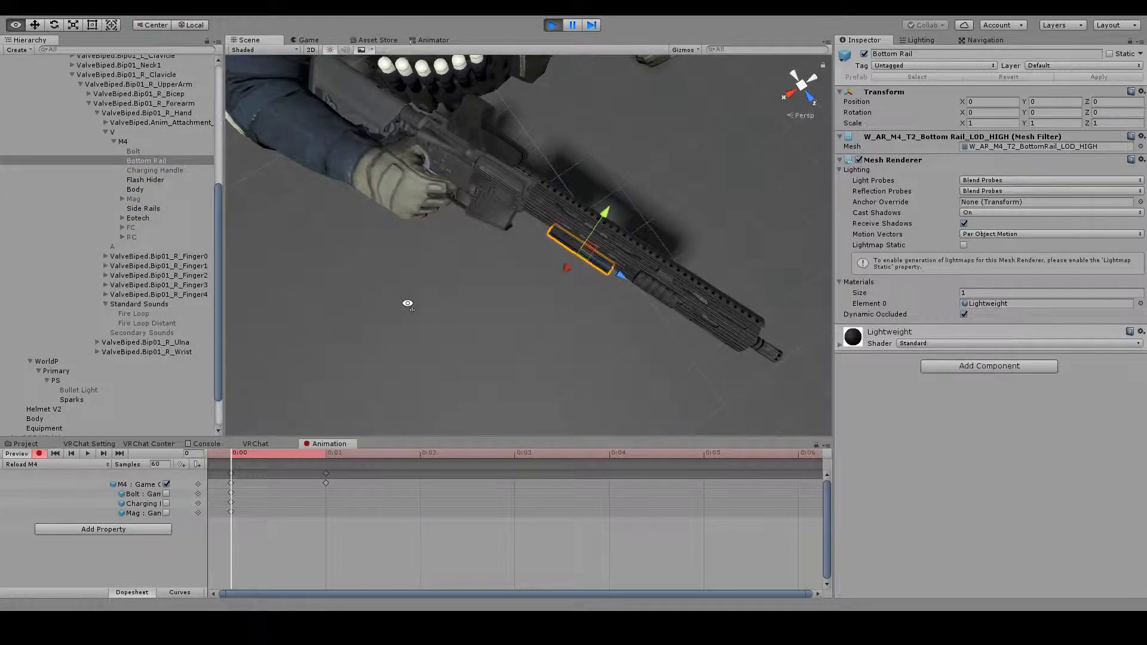
click(143, 234)
click(864, 53)
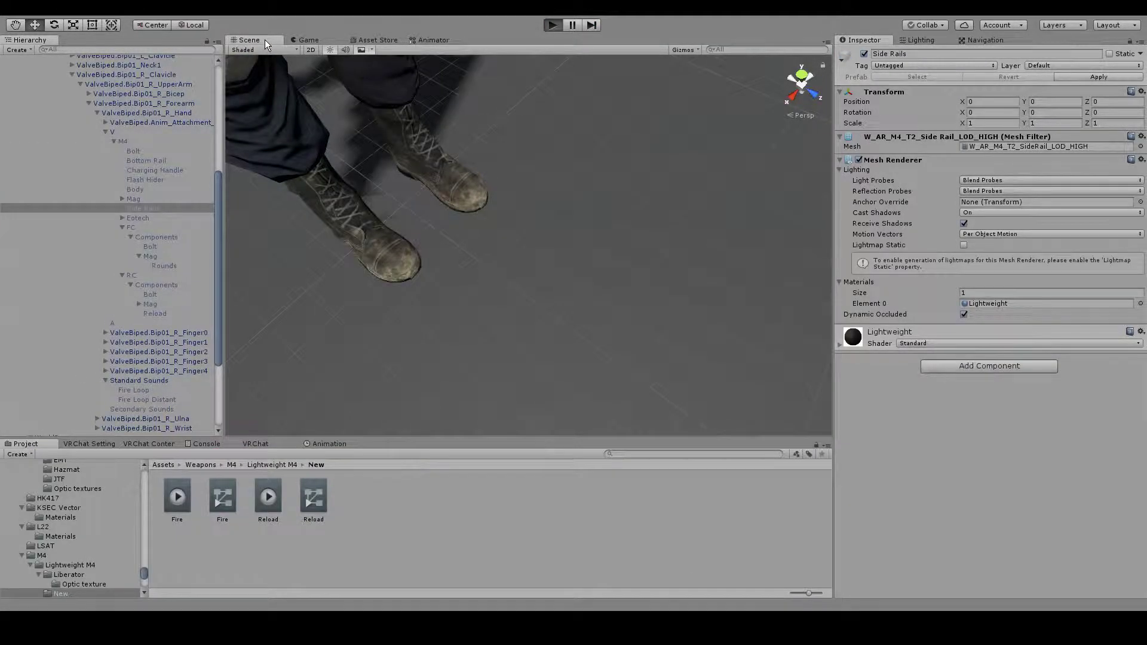
Enter Play mode, start recording the Fire M4 clip and give it the M4's activation keyframes at frames 0 and 1
key(ctrl+p)
click(324, 443)
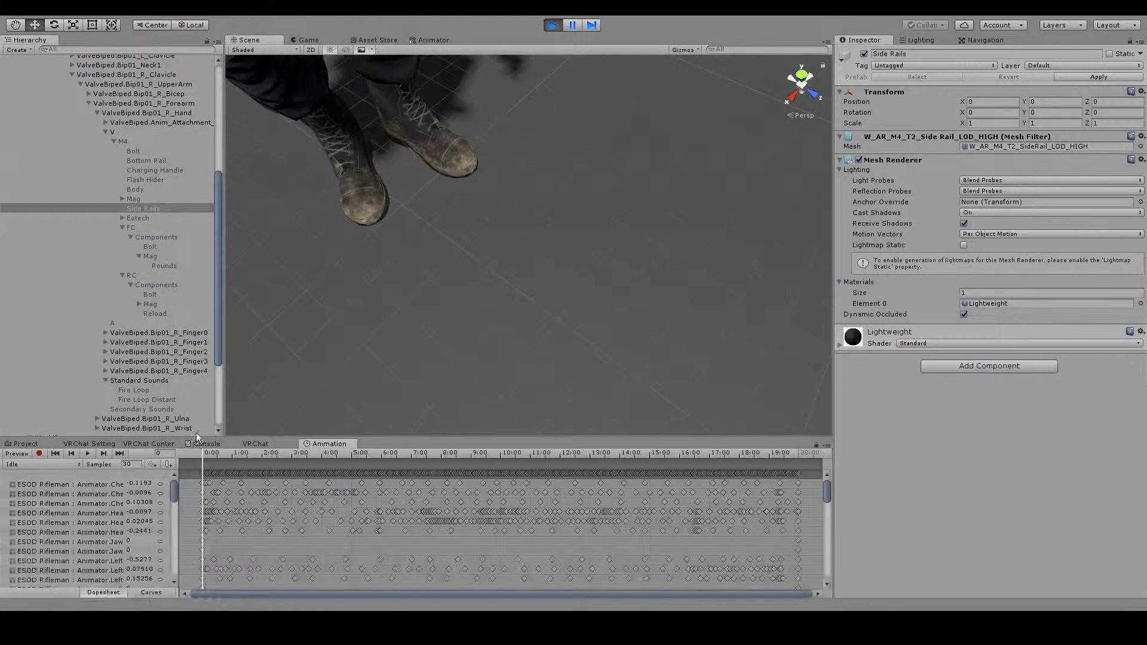
click(62, 289)
click(40, 454)
mouse_move(517, 309)
right_down()
mouse_move(520, 320)
mouse_move(520, 286)
right_up()
scroll(518, 319, down, 5)
click(25, 454)
click(28, 454)
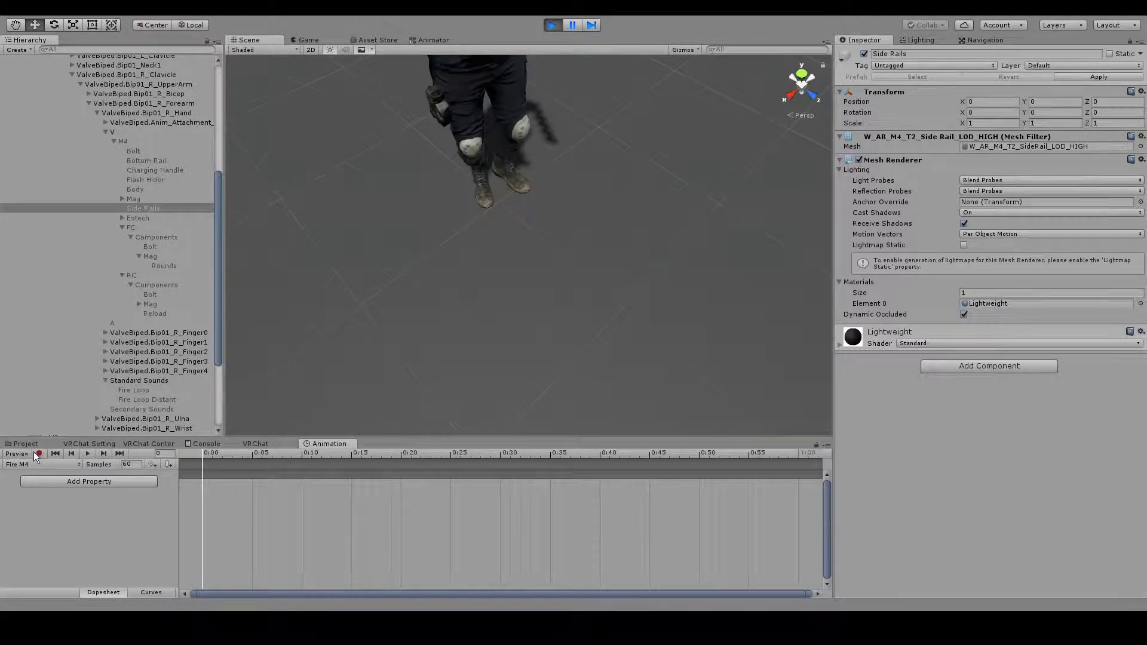
click(39, 453)
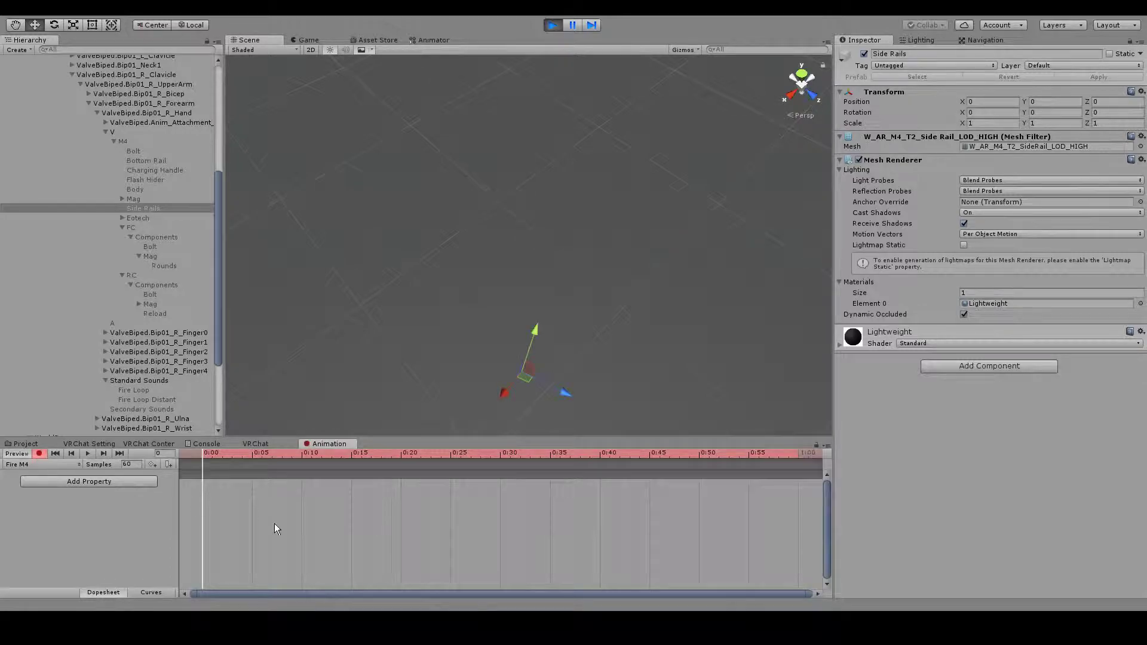
scroll(543, 296, up, 6)
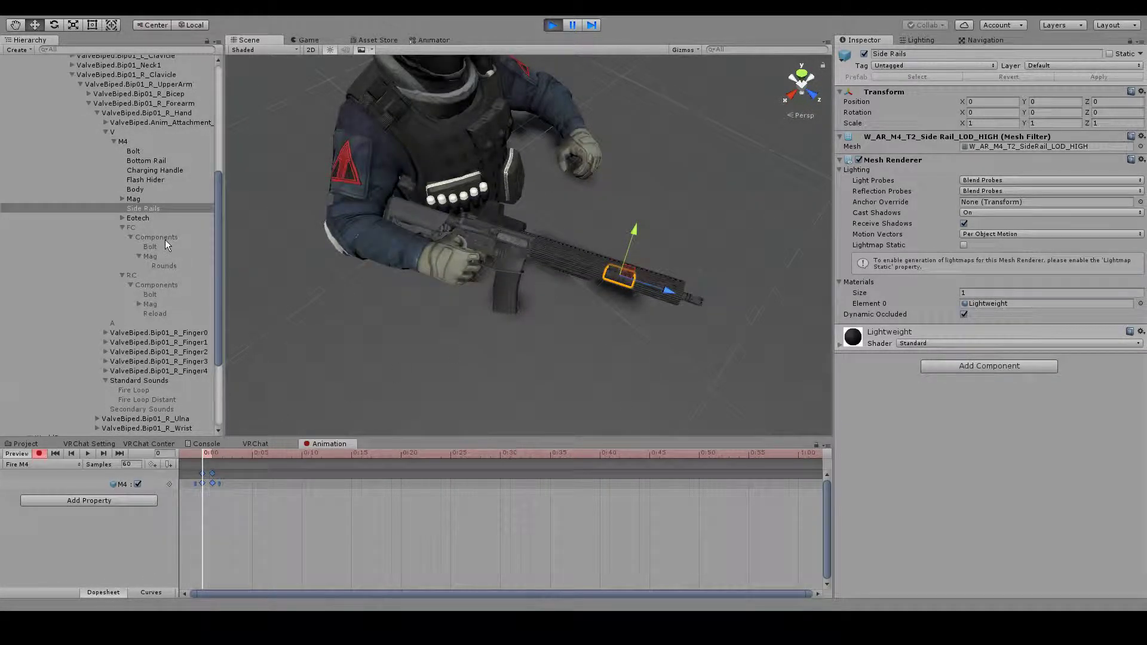
At frame 0 of the Fire M4 clip, activate FC, deactivate the M4's own Bolt and magazine Rounds, and preview the clip
click(163, 220)
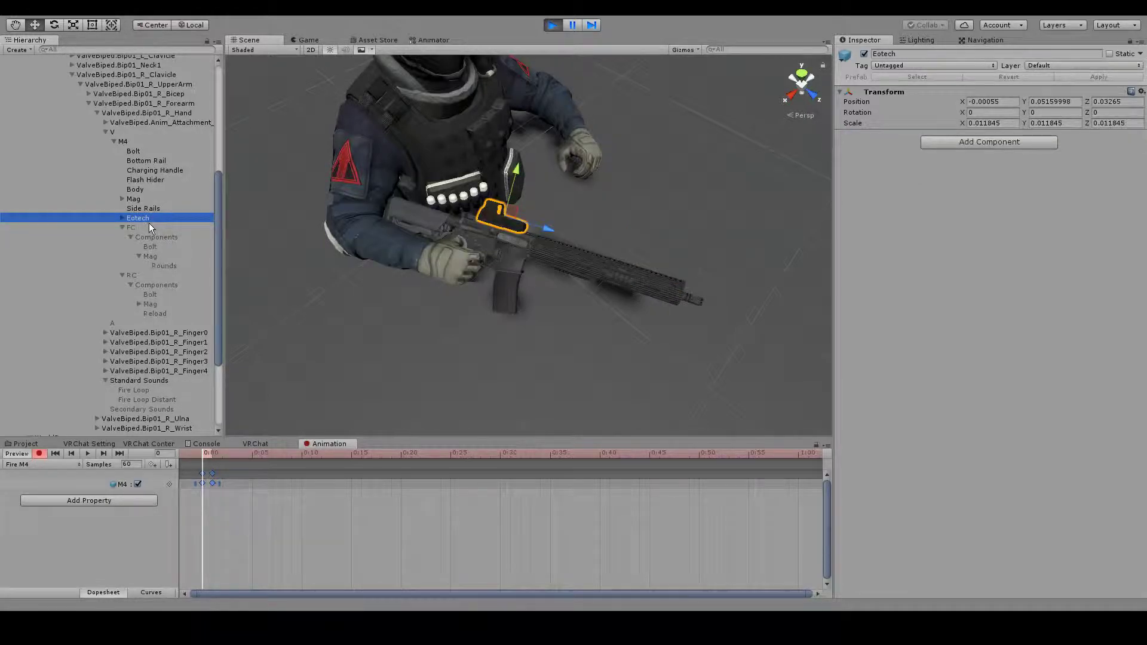
click(148, 226)
click(864, 53)
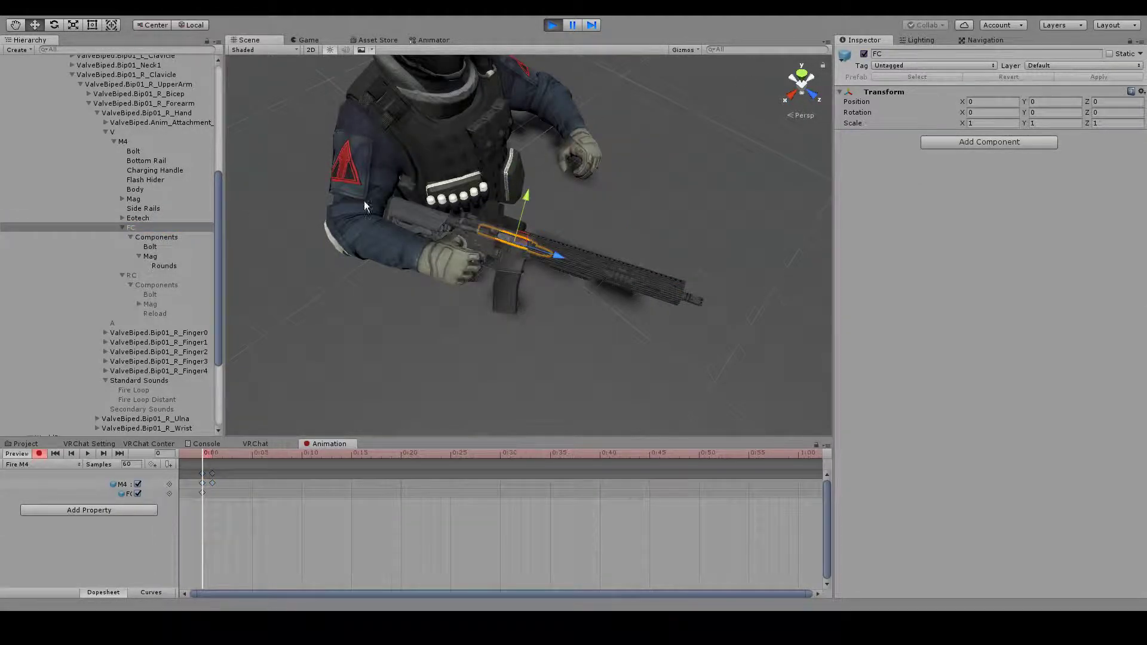
click(137, 153)
click(122, 199)
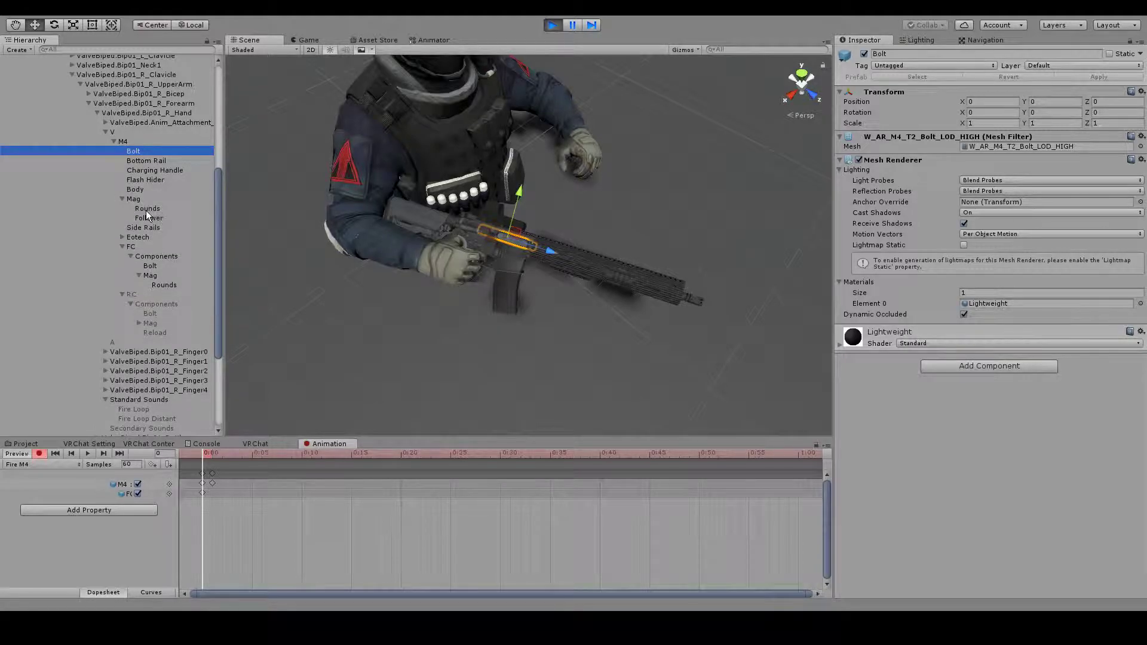
ctrl+click(146, 209)
click(863, 53)
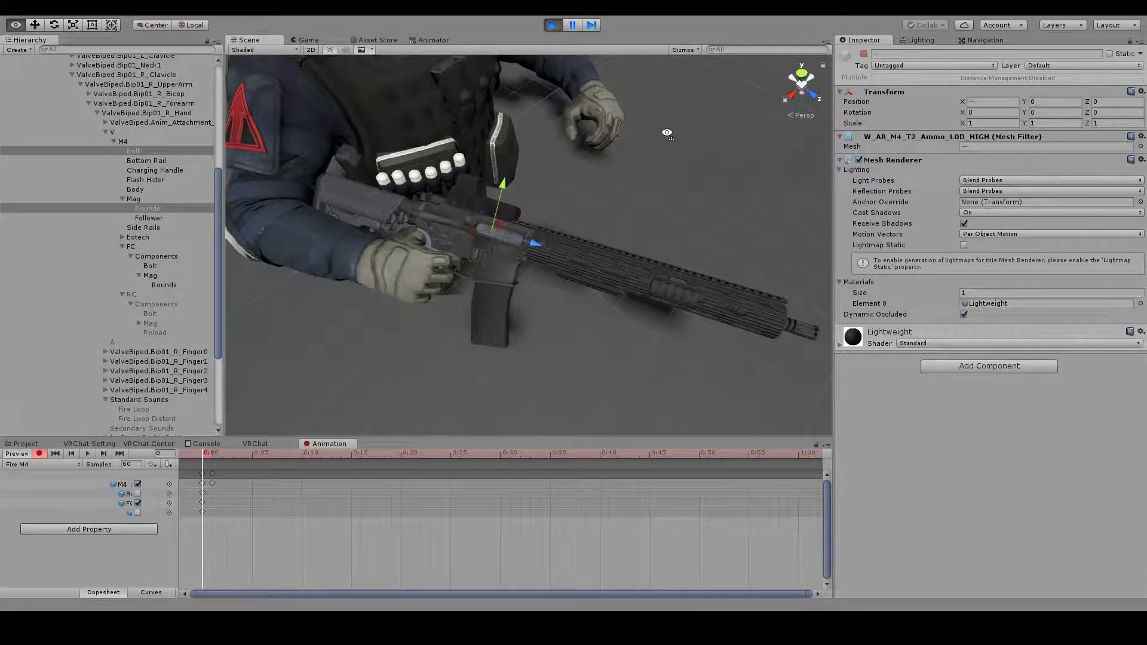
click(16, 454)
click(89, 454)
Activate the Fire Loop sound under Standard Sounds at frame 0 of the Fire M4 clip and preview the clip
click(190, 269)
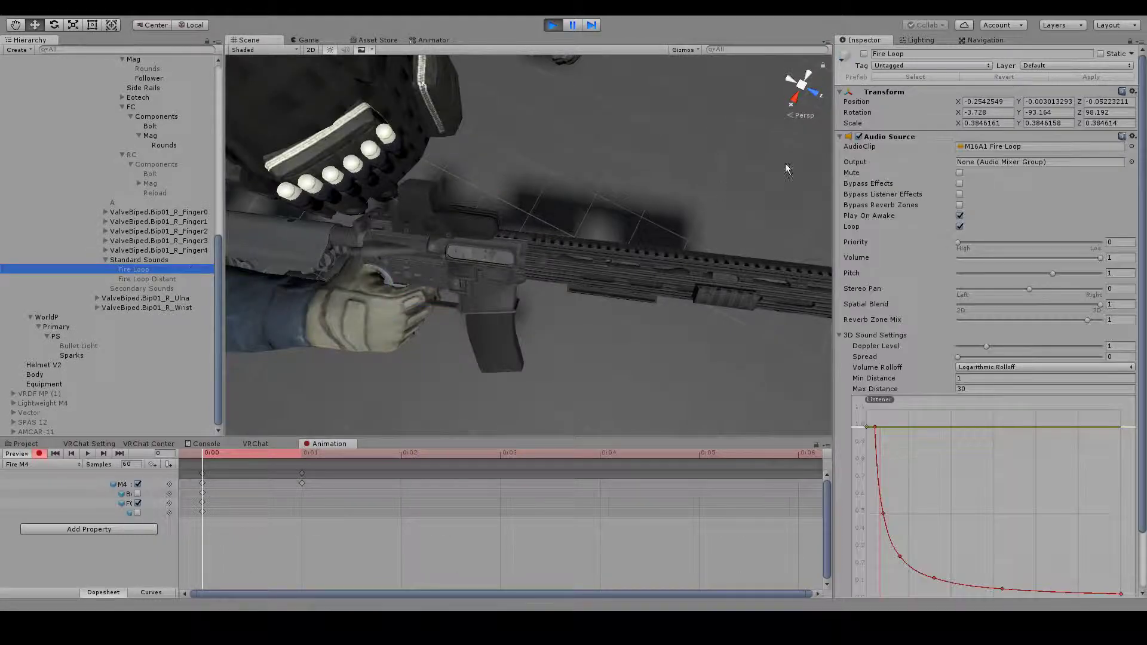
click(864, 53)
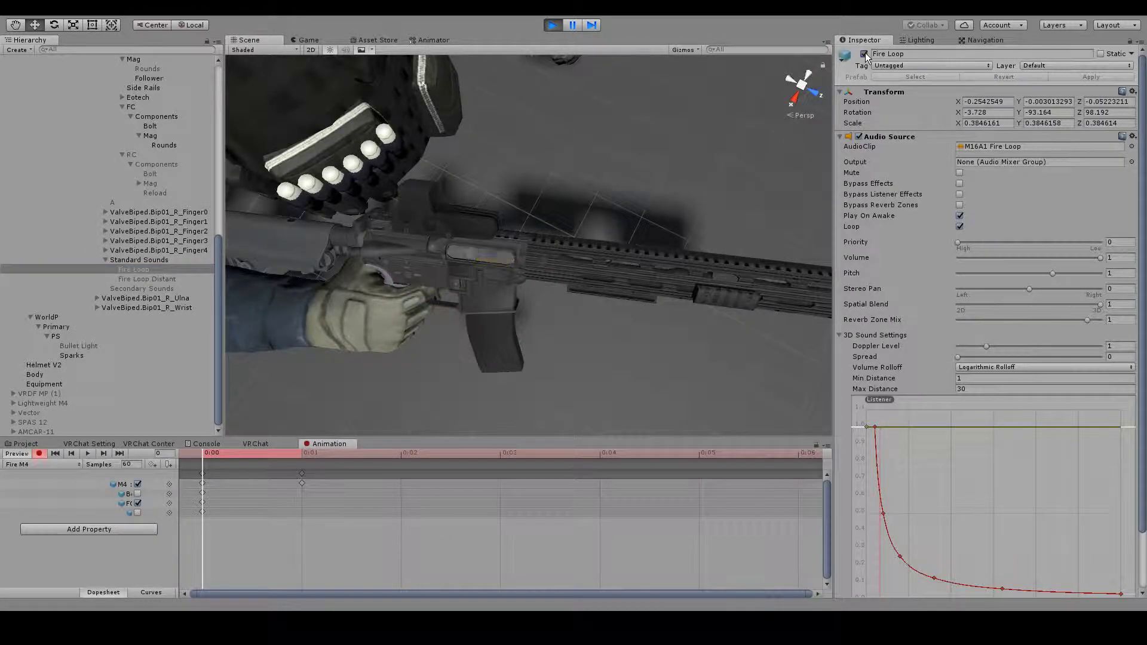
scroll(643, 96, down, 5)
right_drag(643, 96, 563, 37)
scroll(645, 192, down, 5)
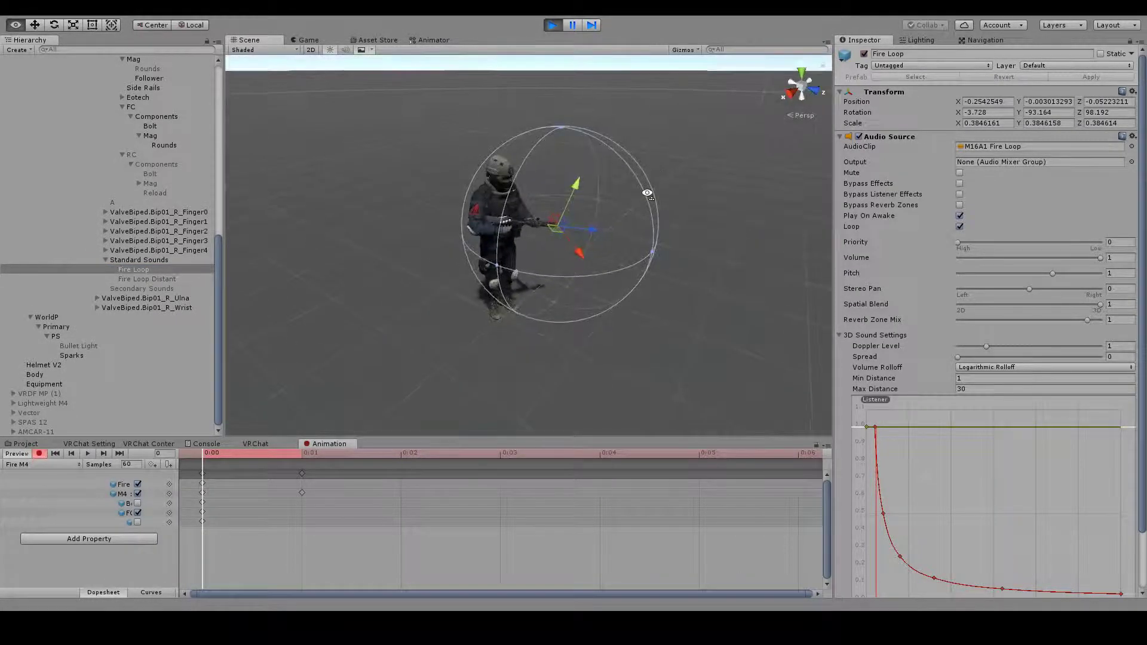
scroll(548, 335, up, 6)
click(20, 453)
click(88, 454)
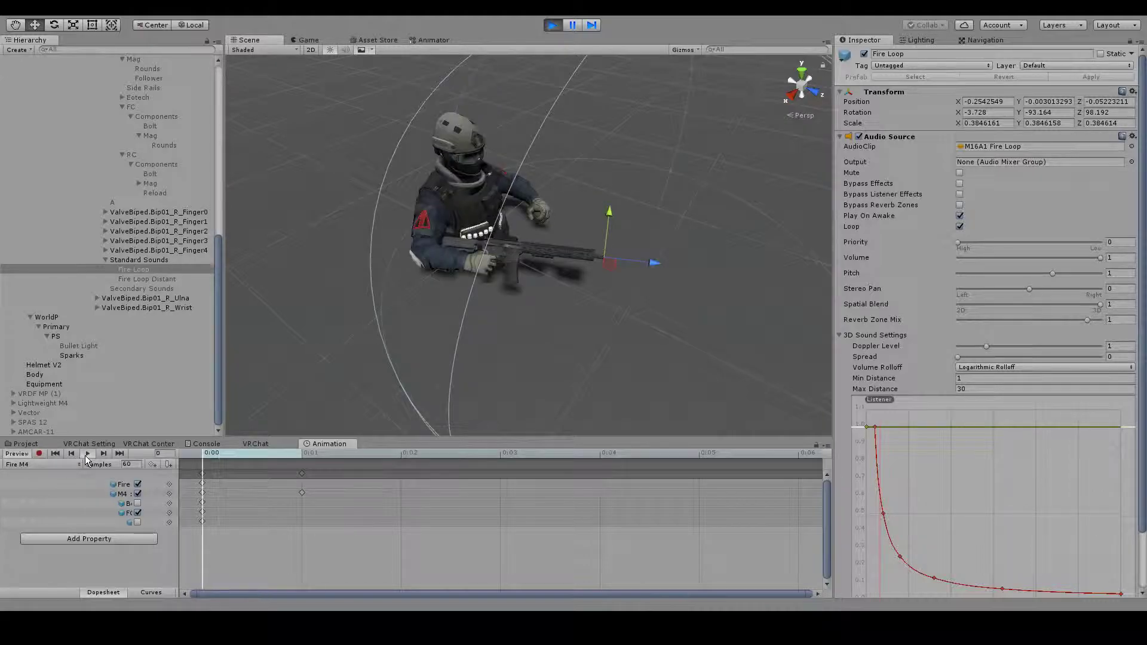
Add the PS particle system's enabled emission at frame 0 of the Fire M4 clip and end the clip preview
right_drag(541, 237, 534, 243)
scroll(534, 244, up, 5)
scroll(533, 243, down, 5)
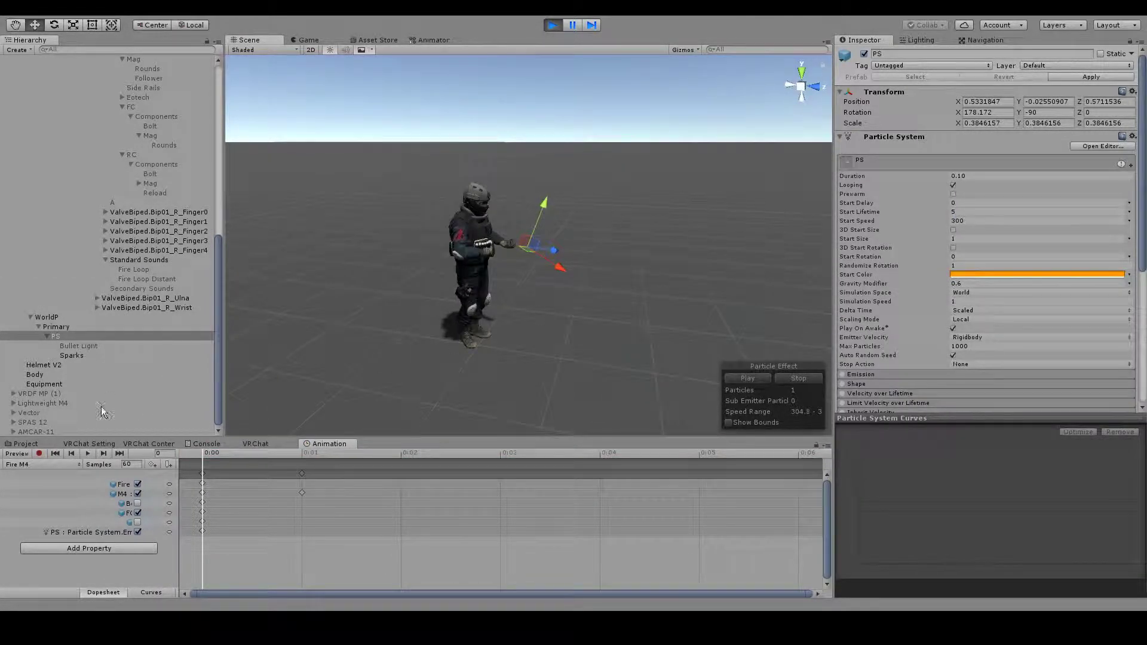
click(18, 453)
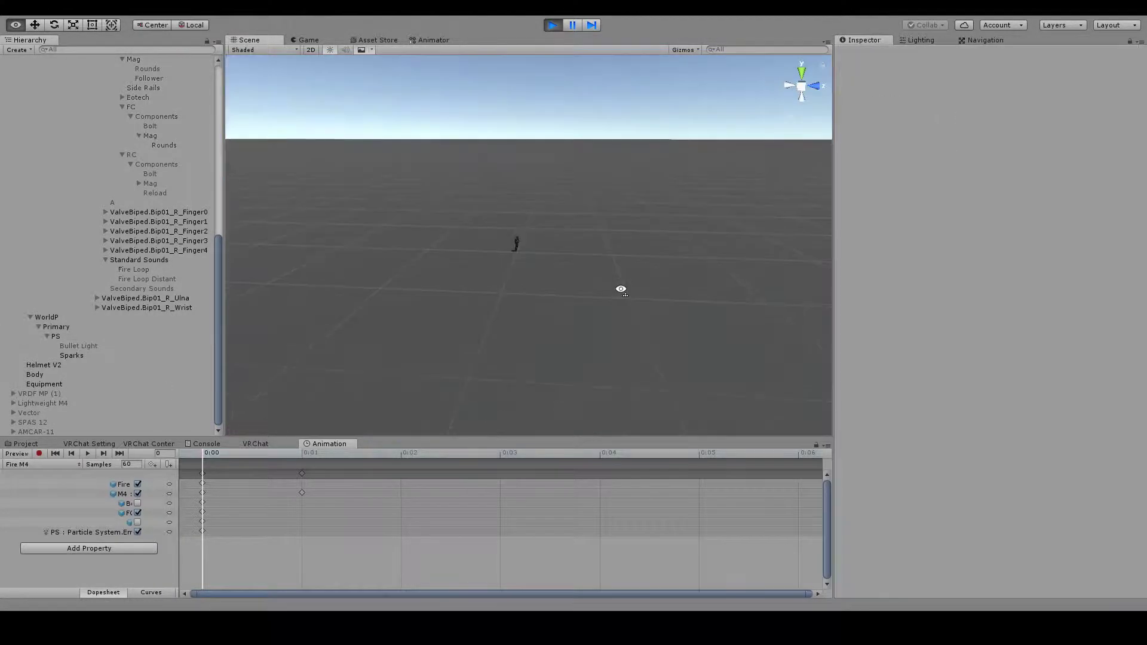
key(w)
right_drag(619, 288, 493, 295)
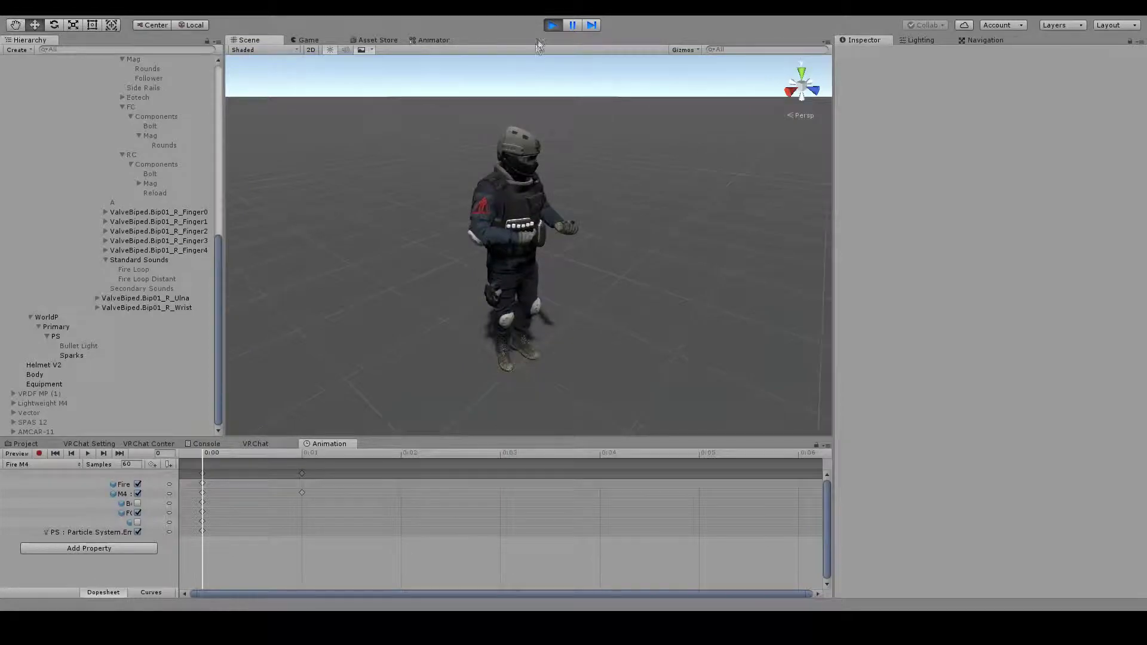
Exit Play mode and collapse the ESOD Rifleman in the scene hierarchy
click(552, 24)
right_drag(573, 225, 611, 141)
key(s)
scroll(90, 334, up, 15)
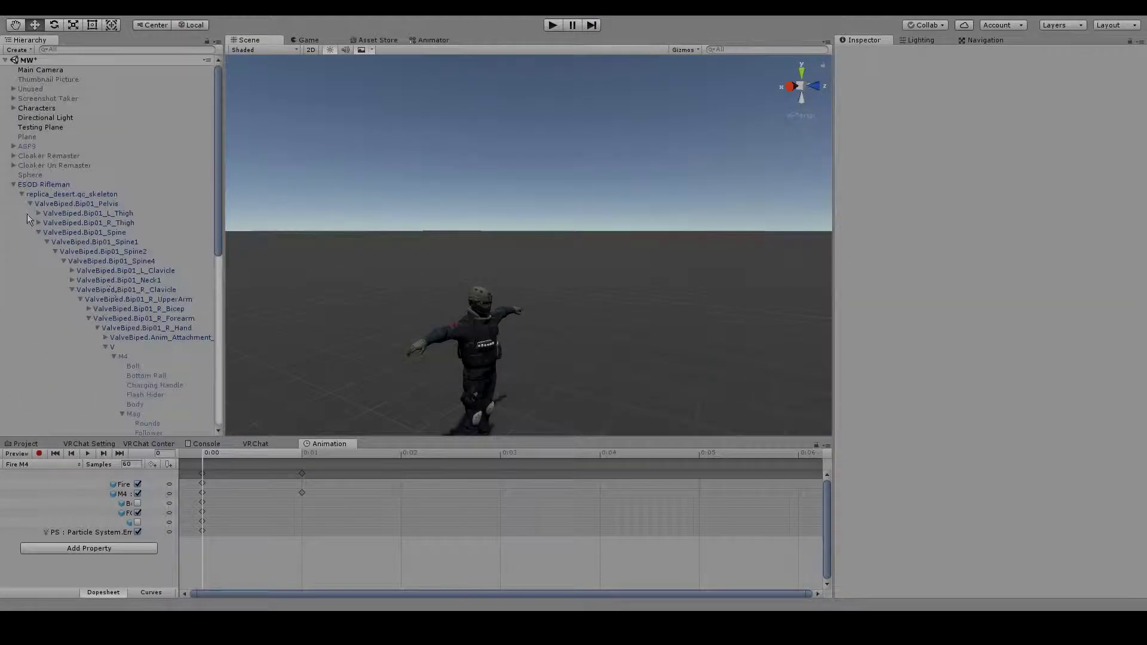
click(14, 185)
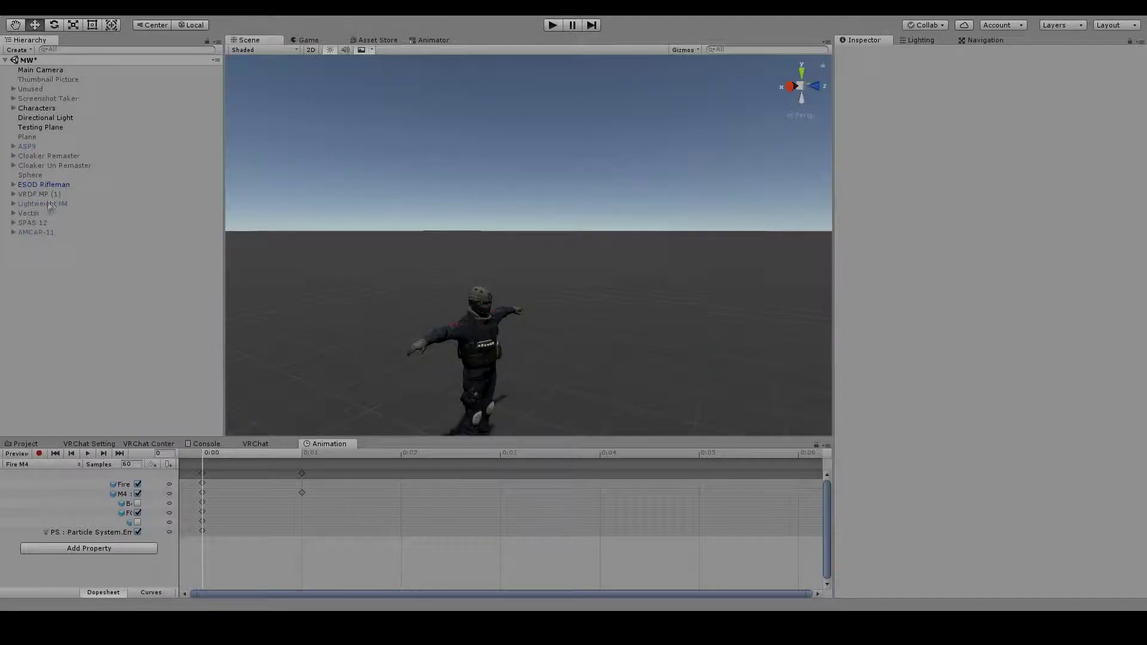
right_drag(503, 123, 514, 160)
key(w)
key(s)
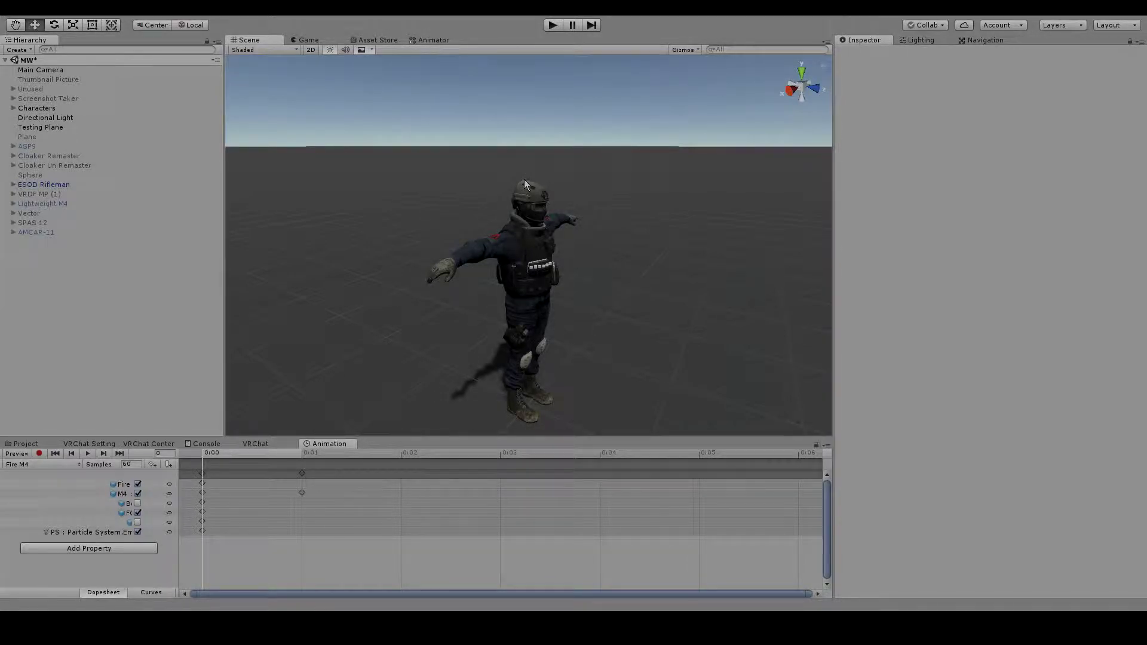
click(18, 442)
right_drag(569, 162, 392, 156)
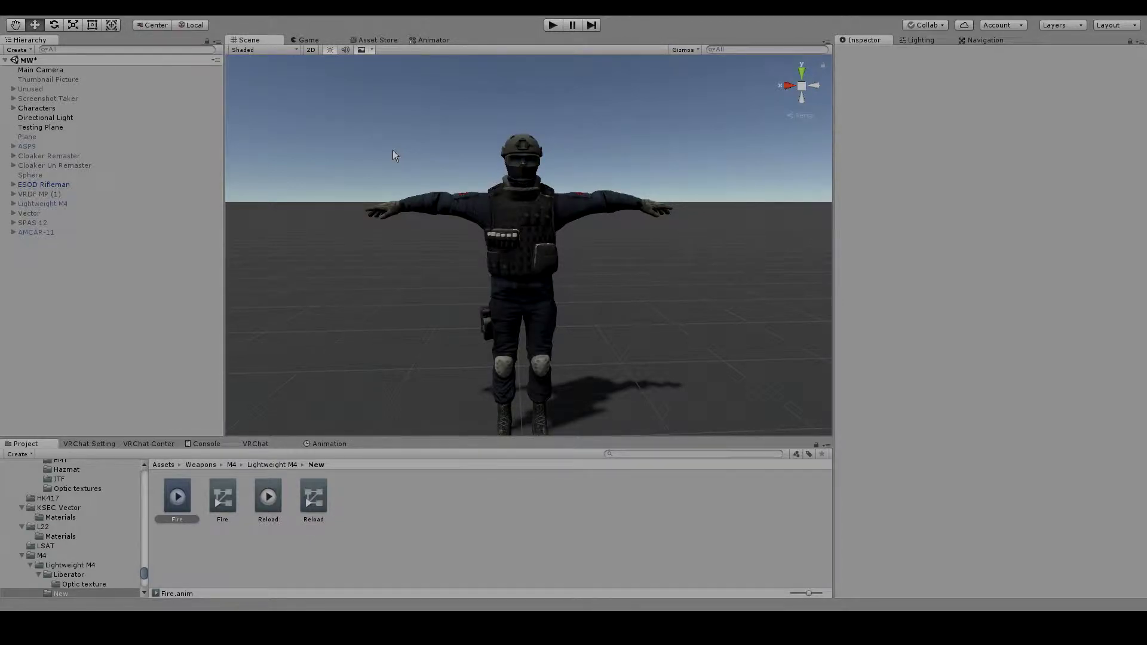
key(w)
right_drag(632, 195, 620, 158)
key(s)
key(w)
click(58, 186)
key(s)
right_drag(272, 233, 289, 233)
click(664, 191)
key(s)
right_drag(664, 192, 664, 208)
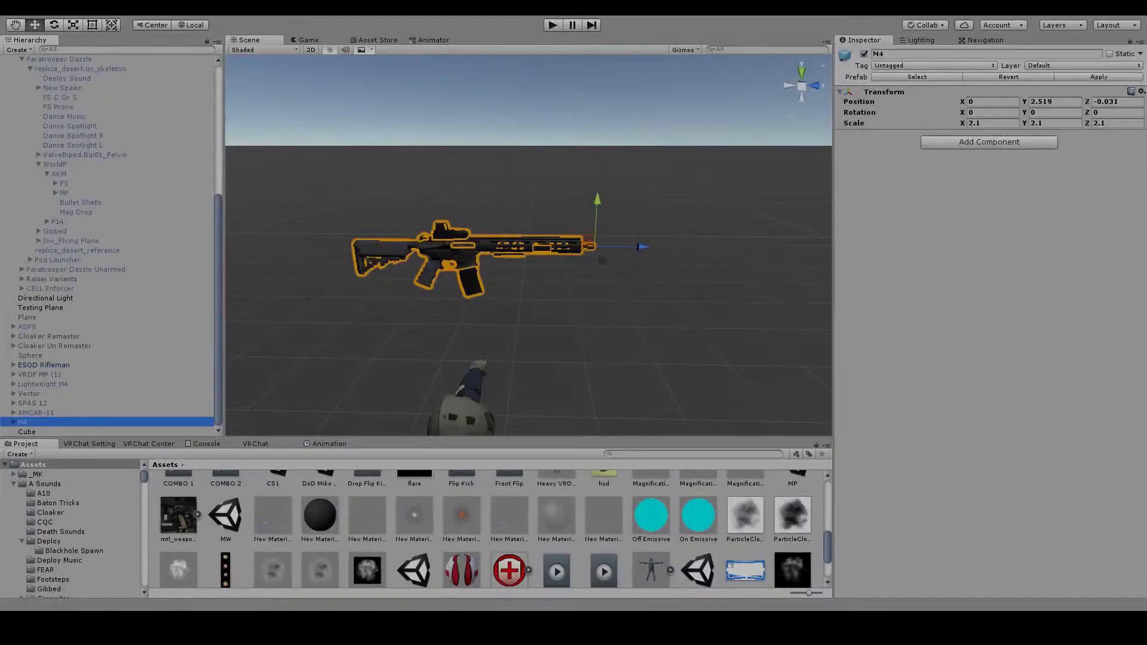
Lower the M4 to Y 1.865 and move it out beside the rifleman's right arm, about X 0.63, Z 0.53
click(1111, 307)
right_drag(663, 263, 663, 267)
right_drag(558, 286, 558, 322)
key(f)
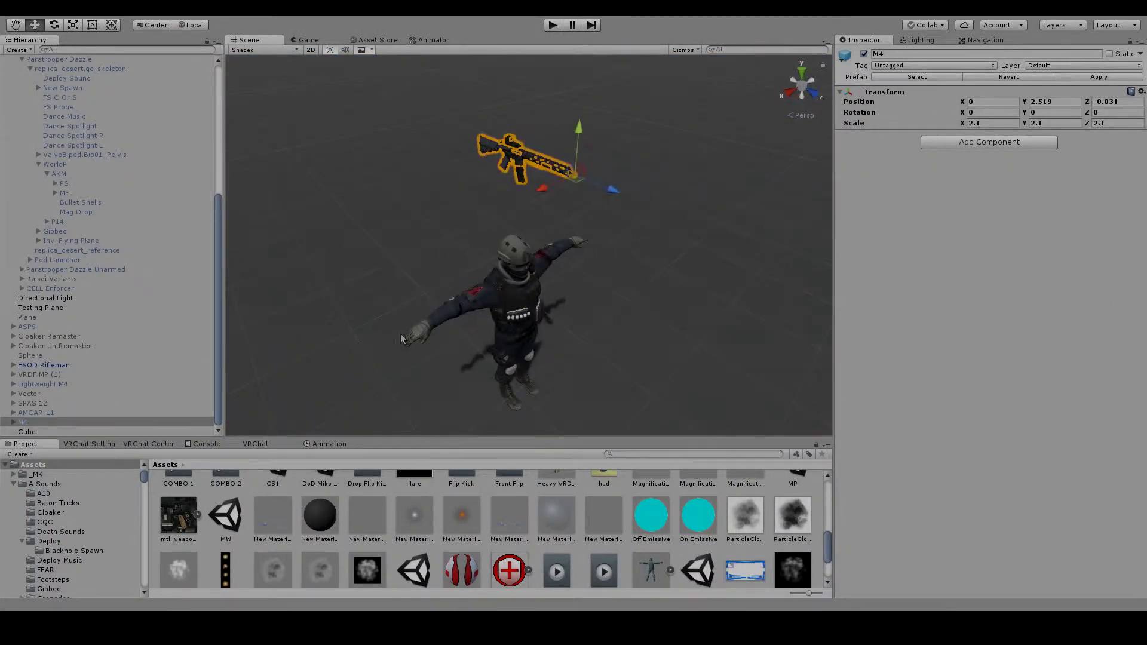
drag(579, 133, 556, 221)
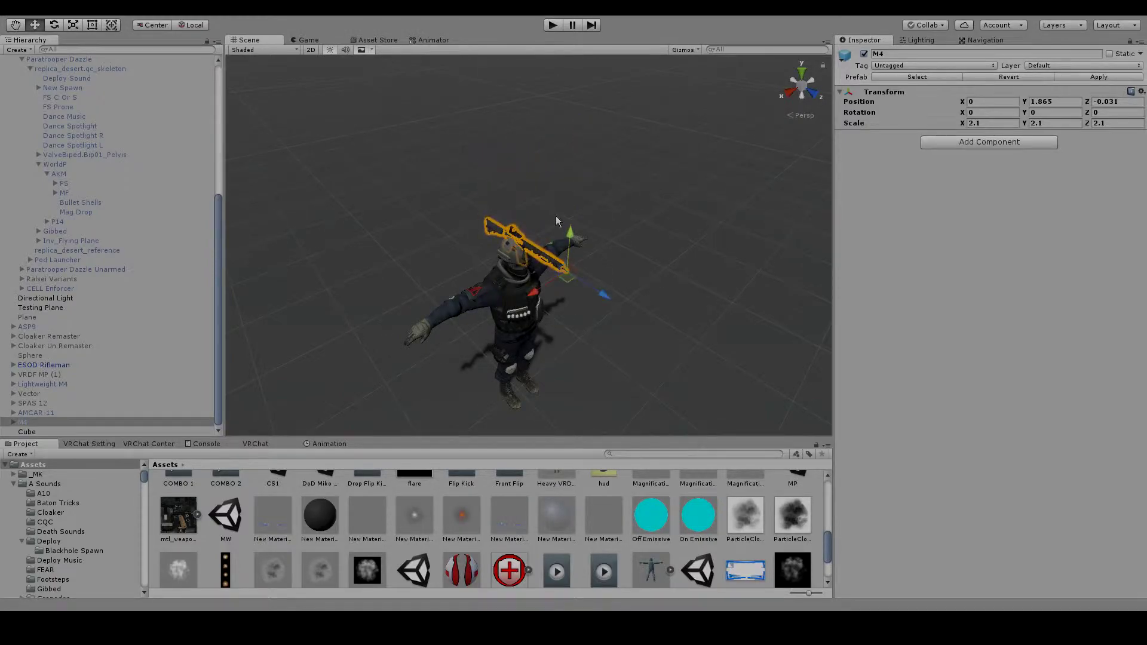
drag(534, 292, 346, 401)
Rotate the M4 to 90 degrees in Y and 90 degrees in Z to line it up with the rifleman's right arm
key(w)
right_drag(439, 332, 304, 353)
key(e)
drag(425, 322, 308, 346)
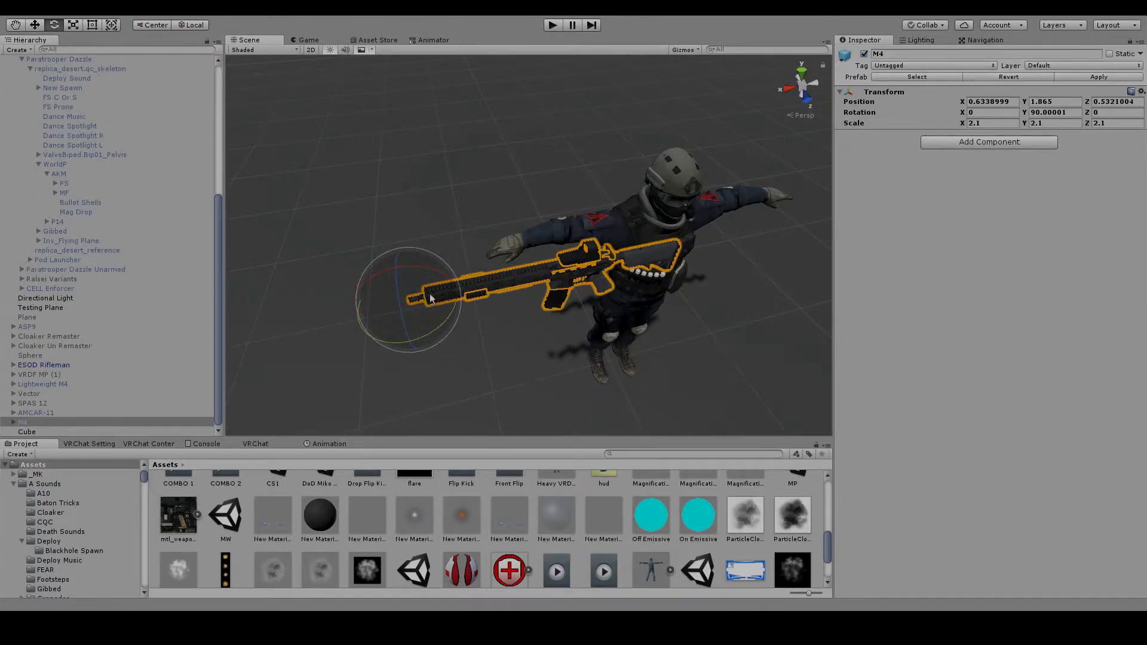
drag(395, 332, 407, 410)
Move the M4 against the rifleman's right hand, to about X 0.87, Y 1.49, Z -0.085
right_drag(509, 305, 675, 156)
key(a)
key(s)
key(w)
drag(663, 192, 524, 304)
key(d)
right_drag(526, 305, 448, 320)
drag(327, 344, 256, 351)
key(w)
right_drag(460, 338, 567, 289)
key(w)
scroll(567, 288, down, 3)
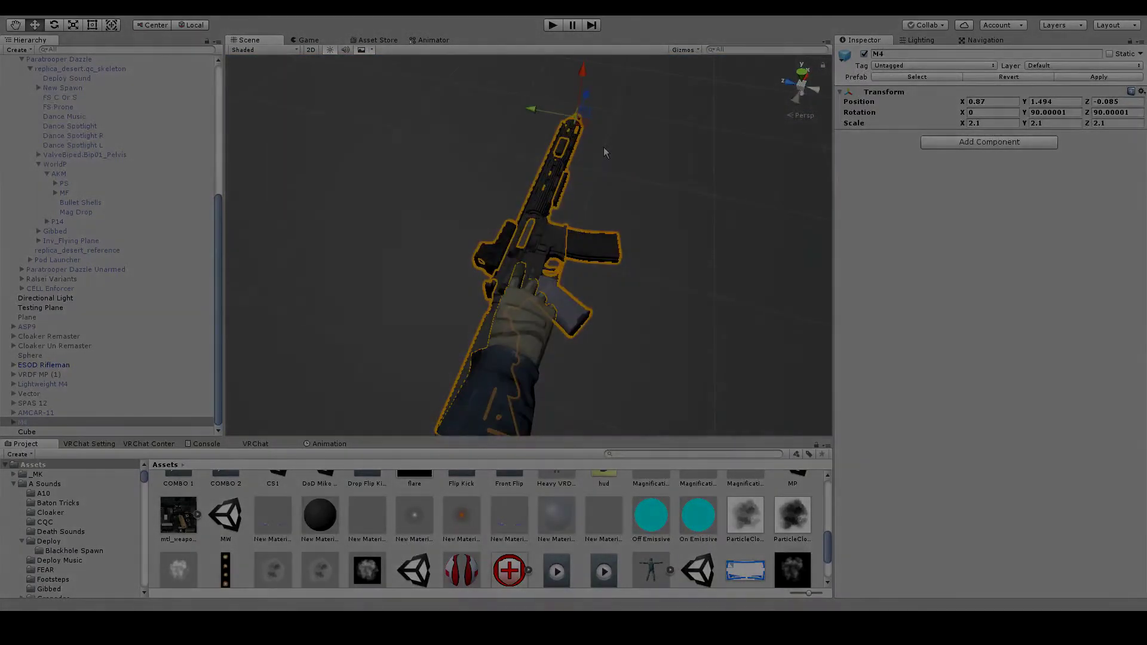